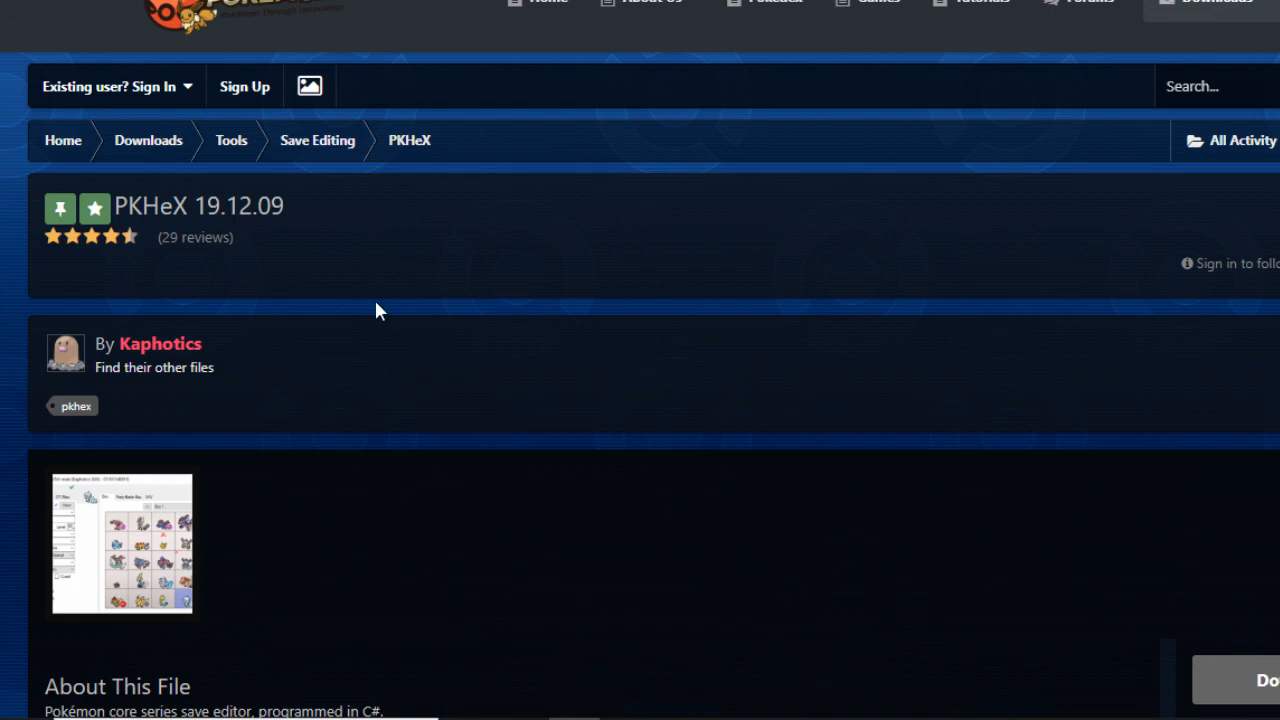
Examine the PKHeX 19.12.09 download page, including its author, supported file types and the What's New notes.
scroll(414, 349, down, 1)
scroll(414, 349, up, 1)
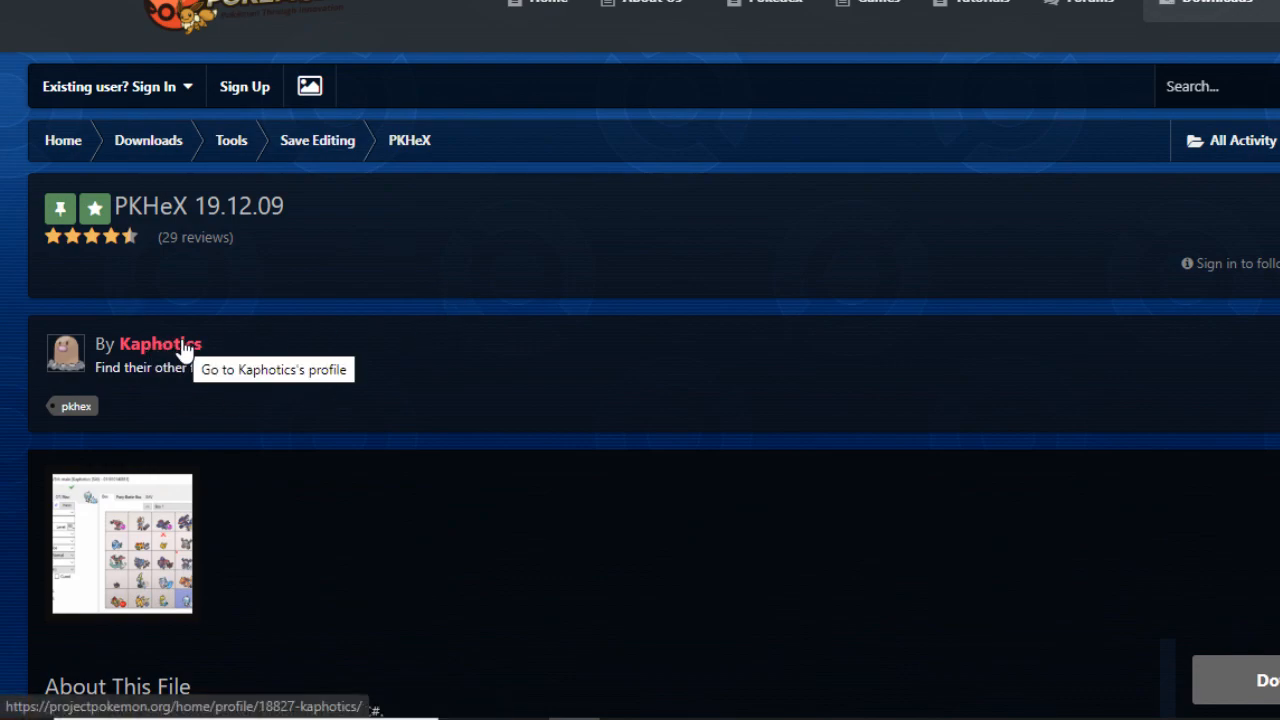
mouse_move(185, 348)
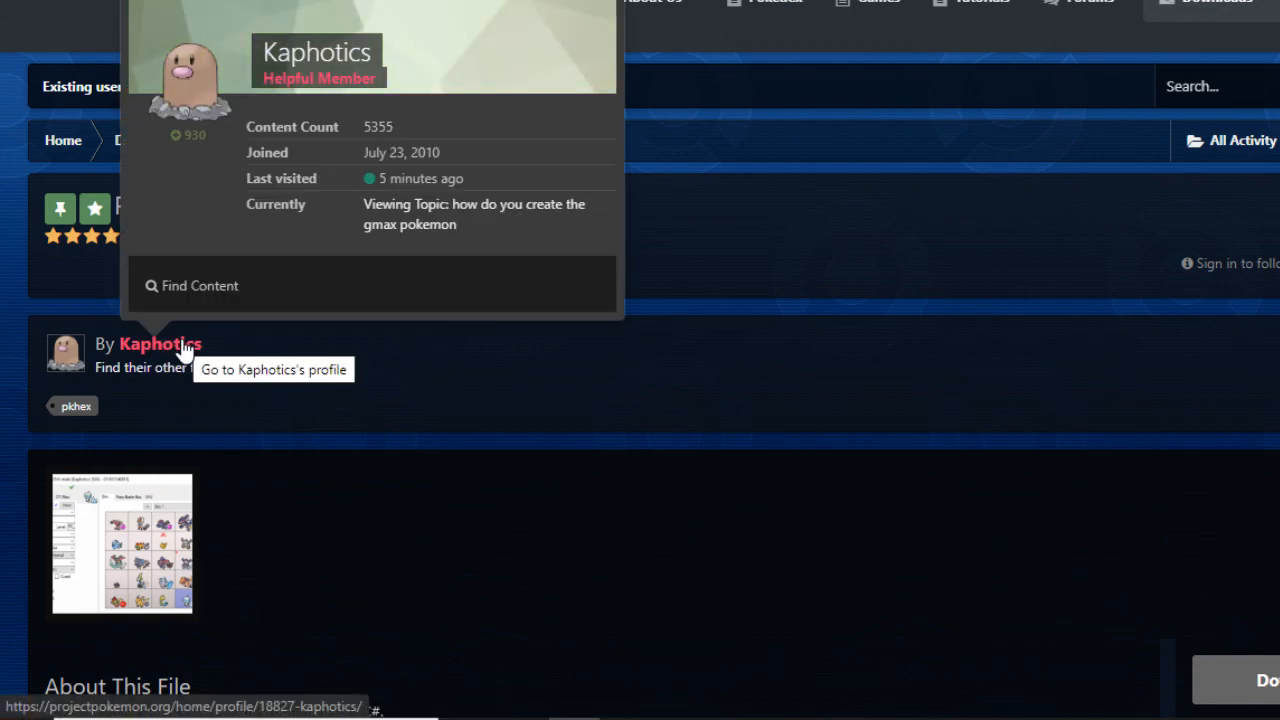
scroll(462, 400, down, 3)
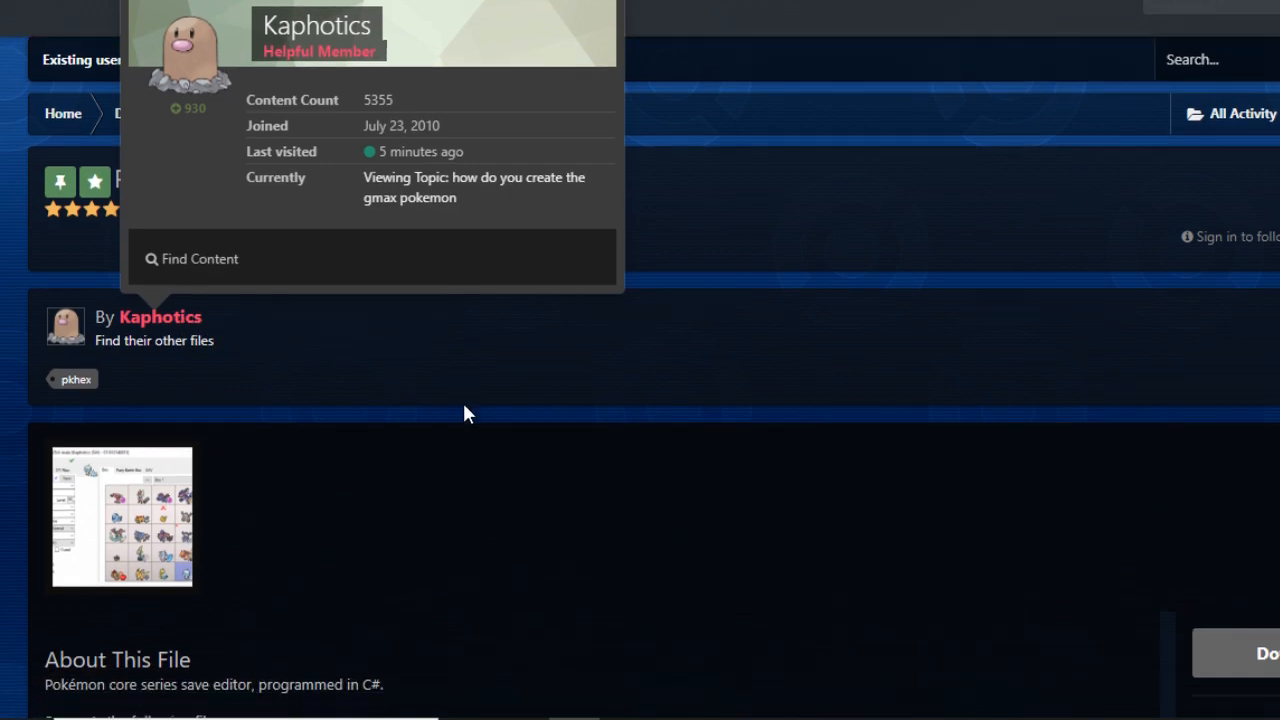
scroll(490, 418, down, 2)
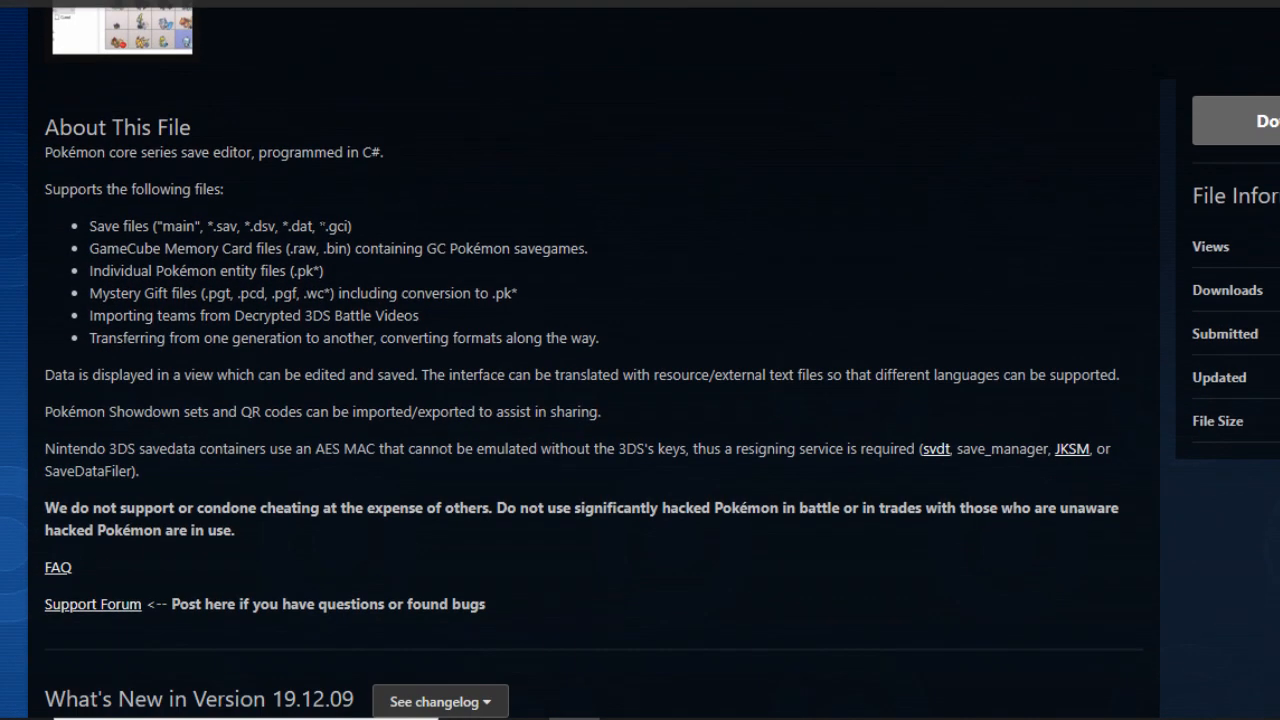
drag(162, 226, 194, 226)
scroll(591, 240, down, 5)
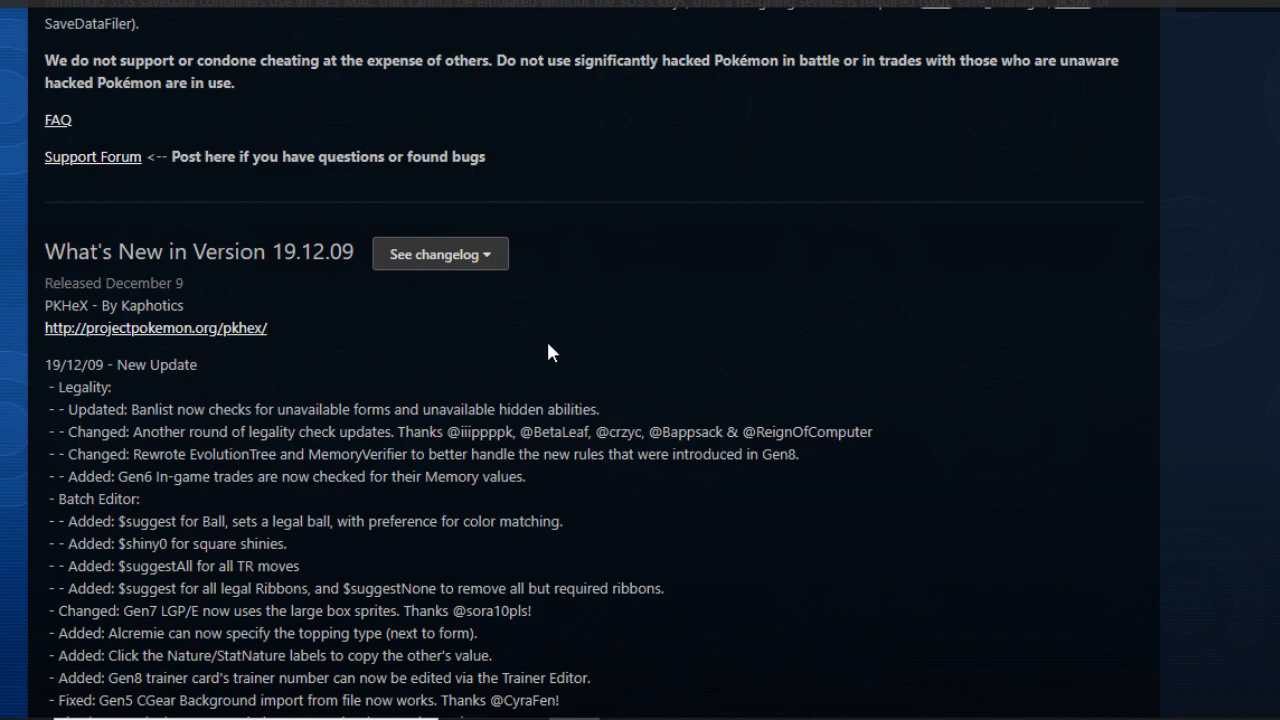
scroll(563, 352, down, 2)
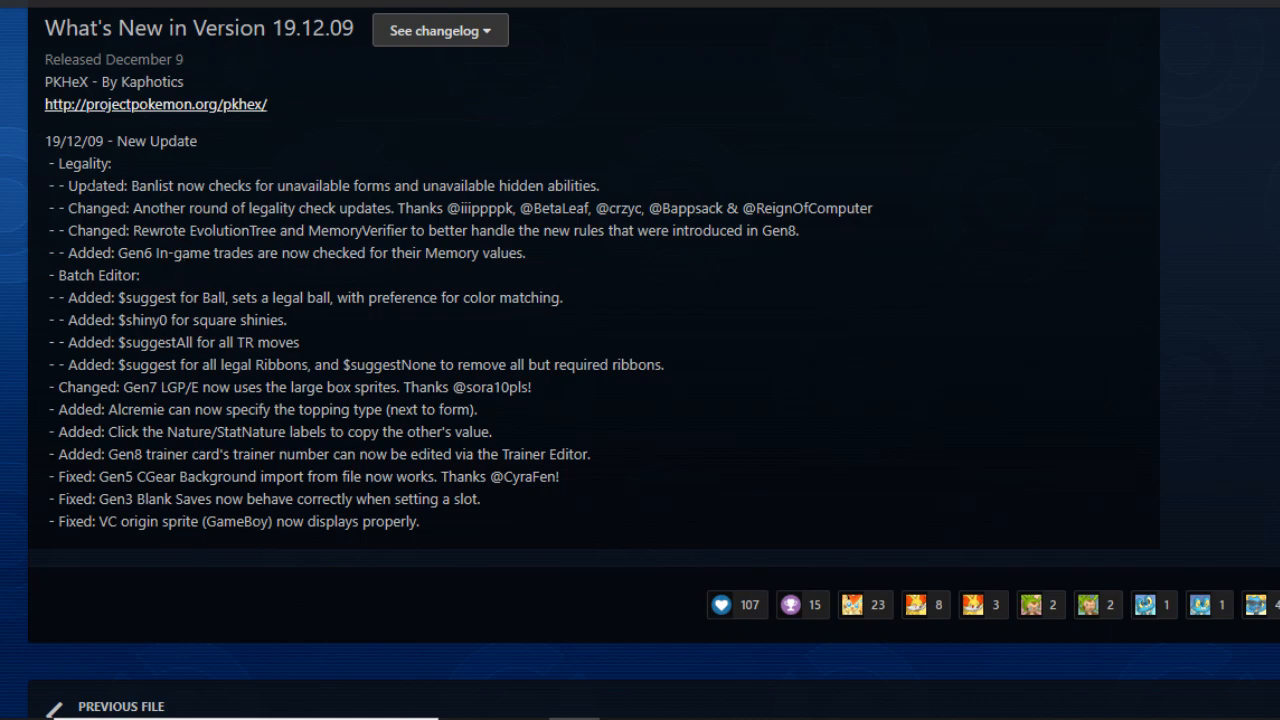
drag(78, 186, 614, 186)
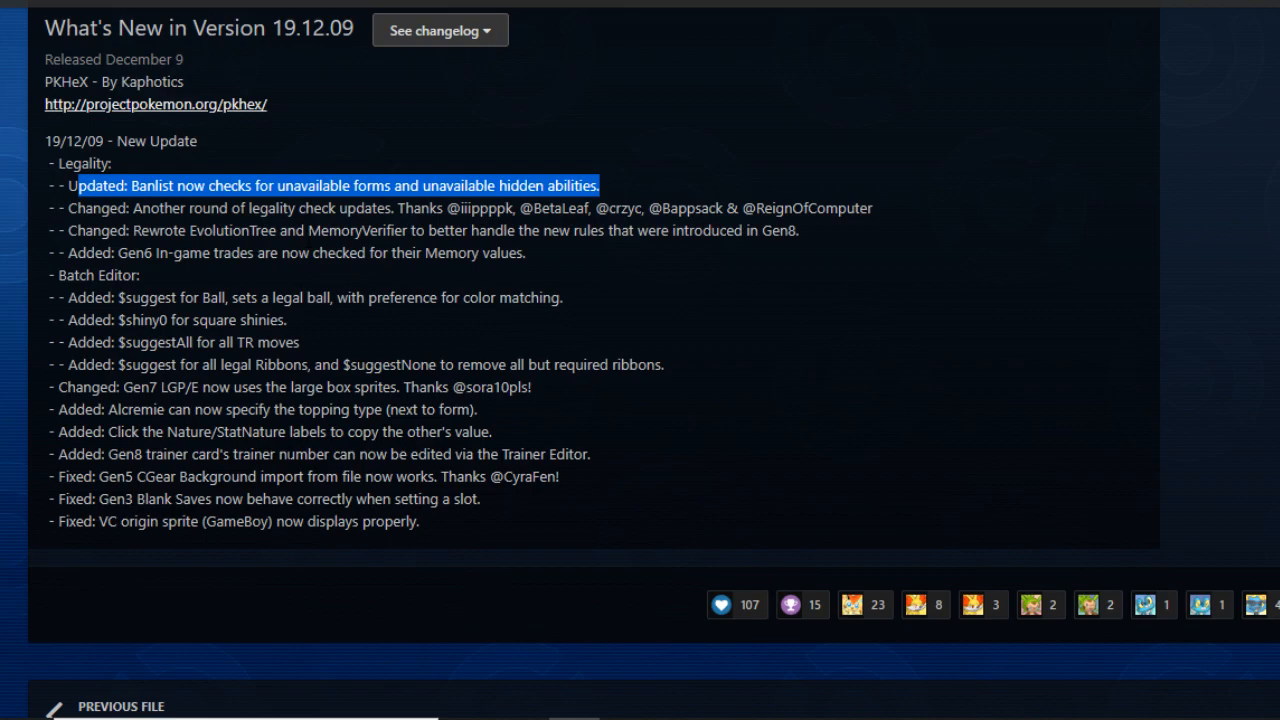
drag(116, 476, 400, 488)
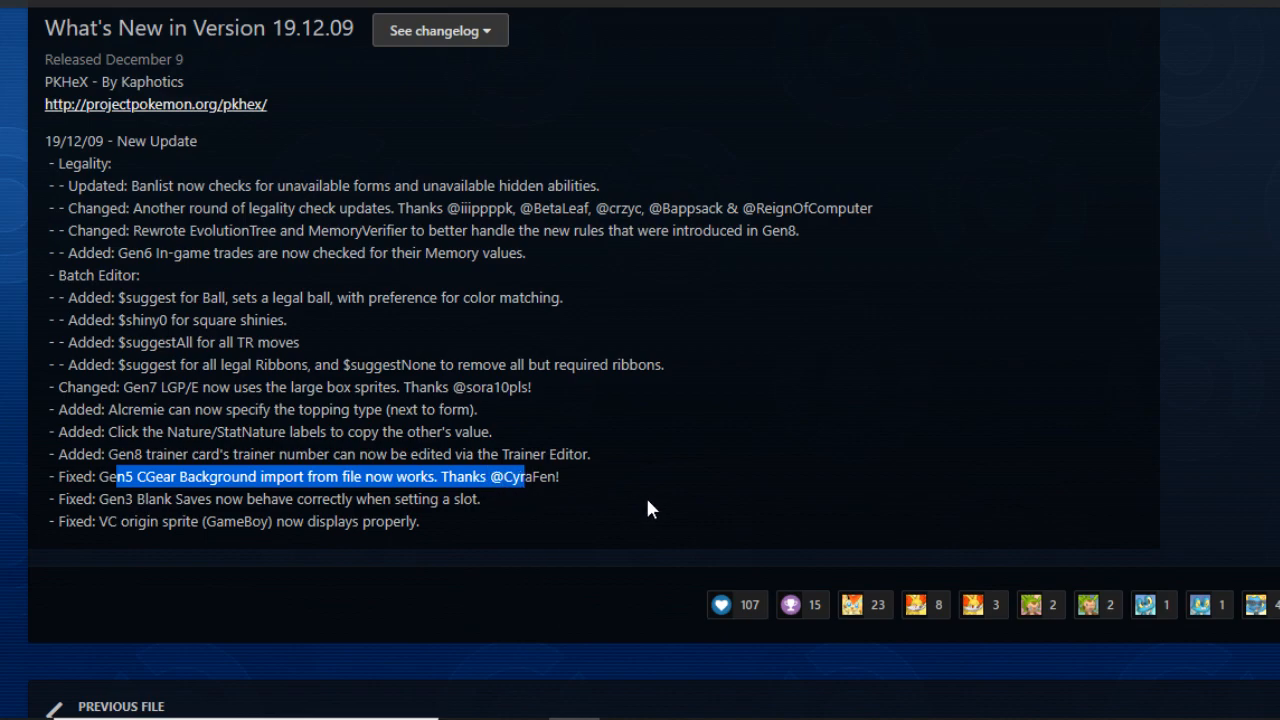
click(641, 412)
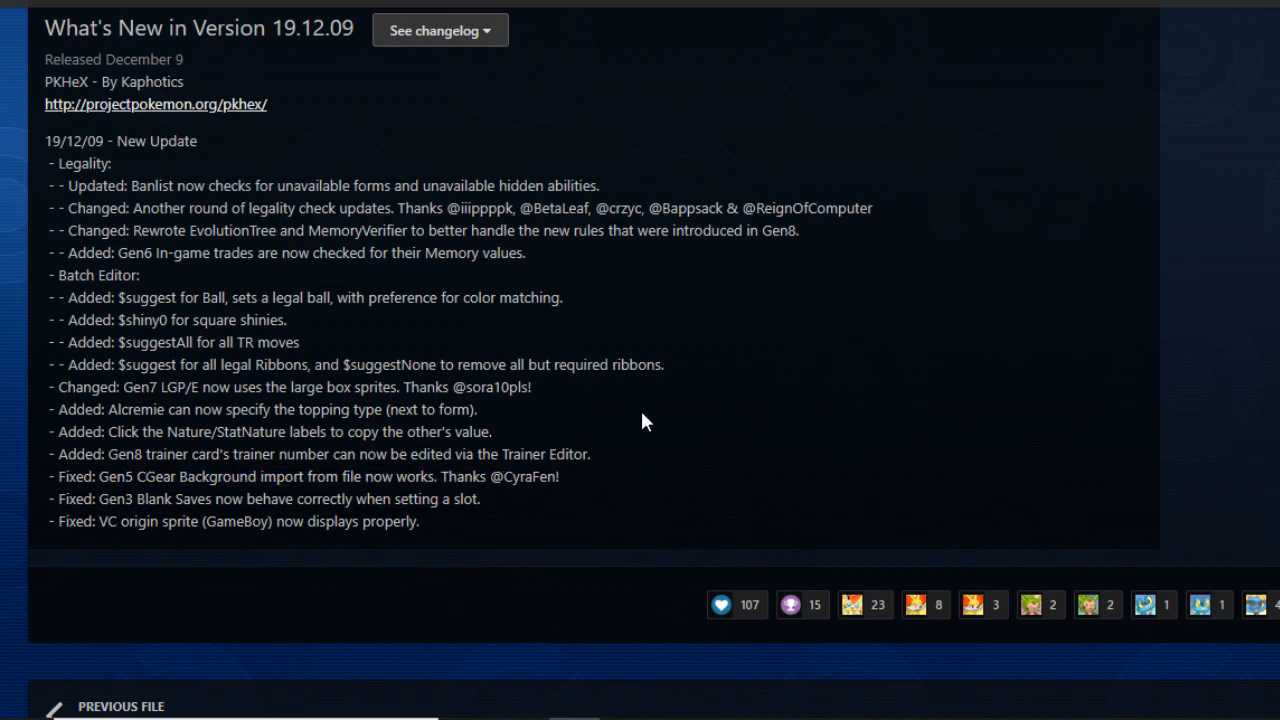
scroll(641, 412, up, 3)
Switch to PKHeX and open the save file "main" from the 20191204_043320 folder.
mouse_move(852, 718)
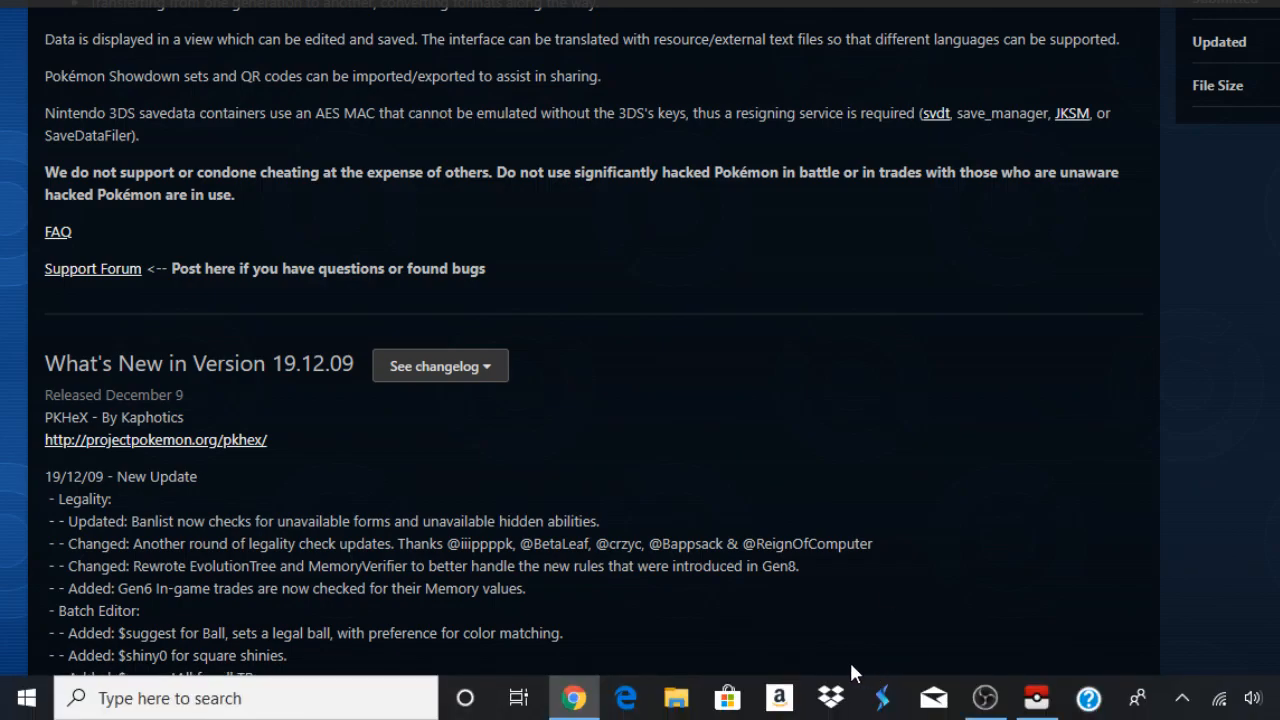
click(1037, 700)
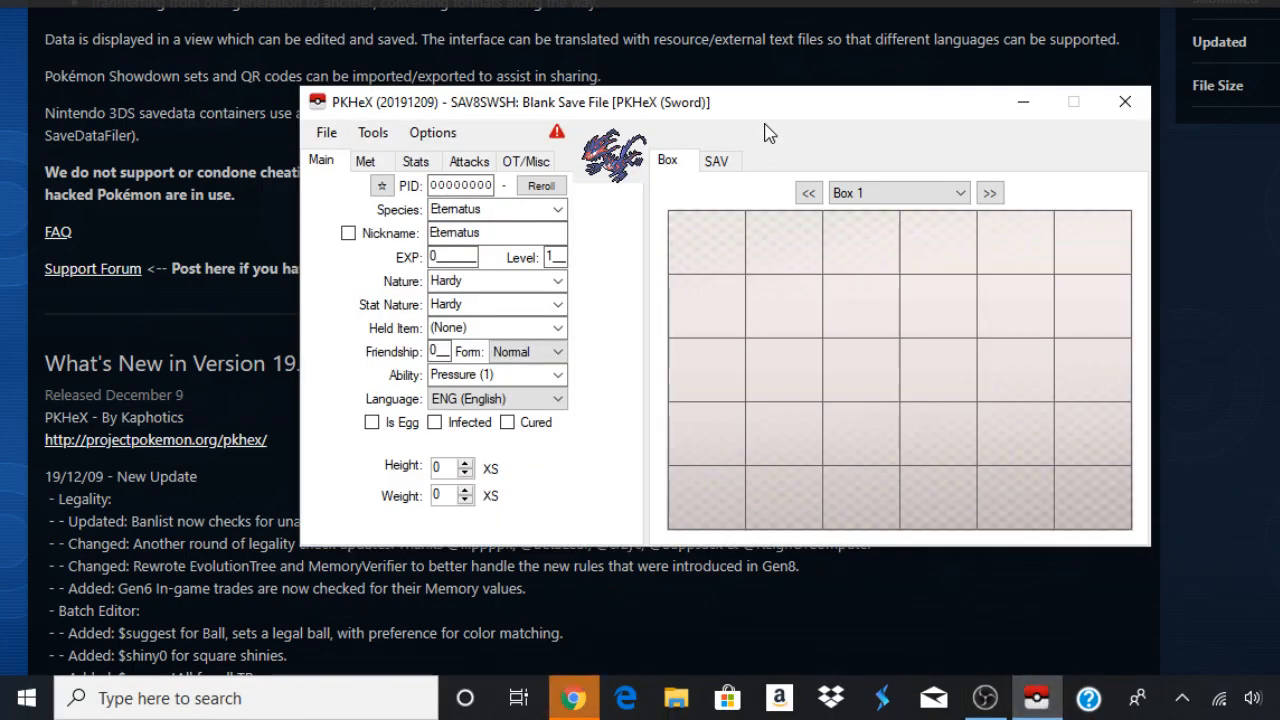
drag(766, 114, 729, 114)
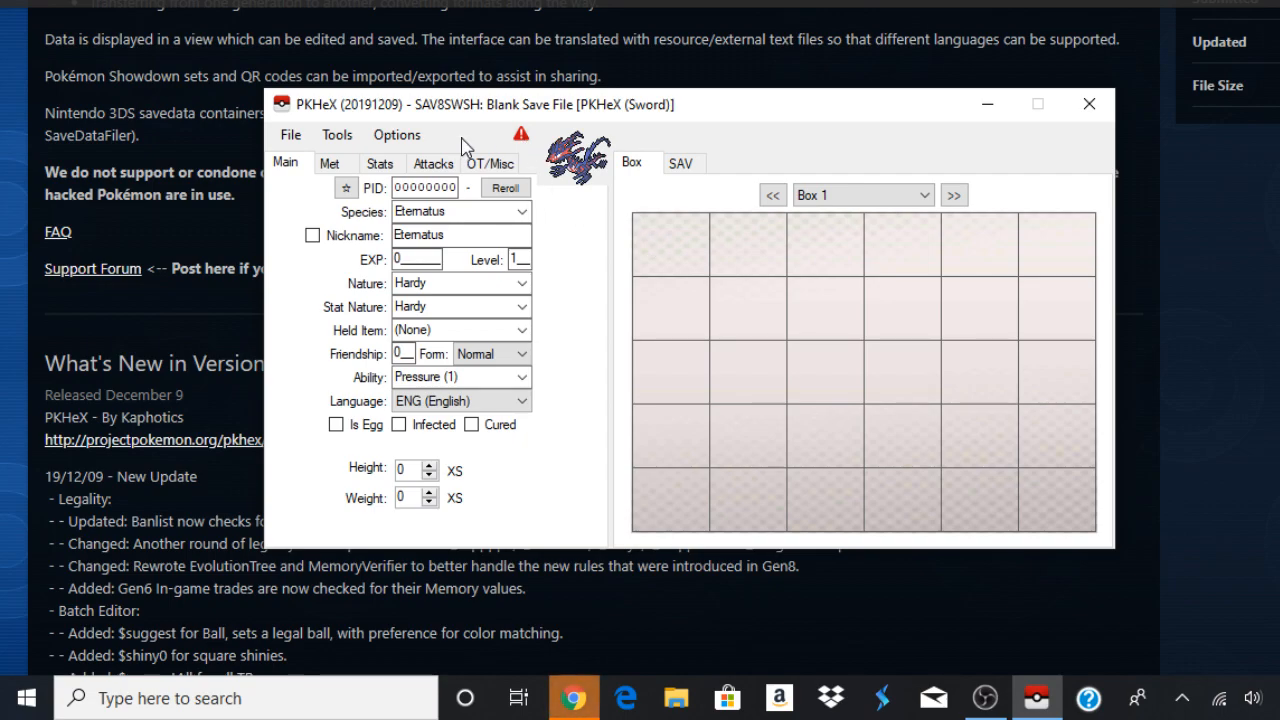
click(287, 140)
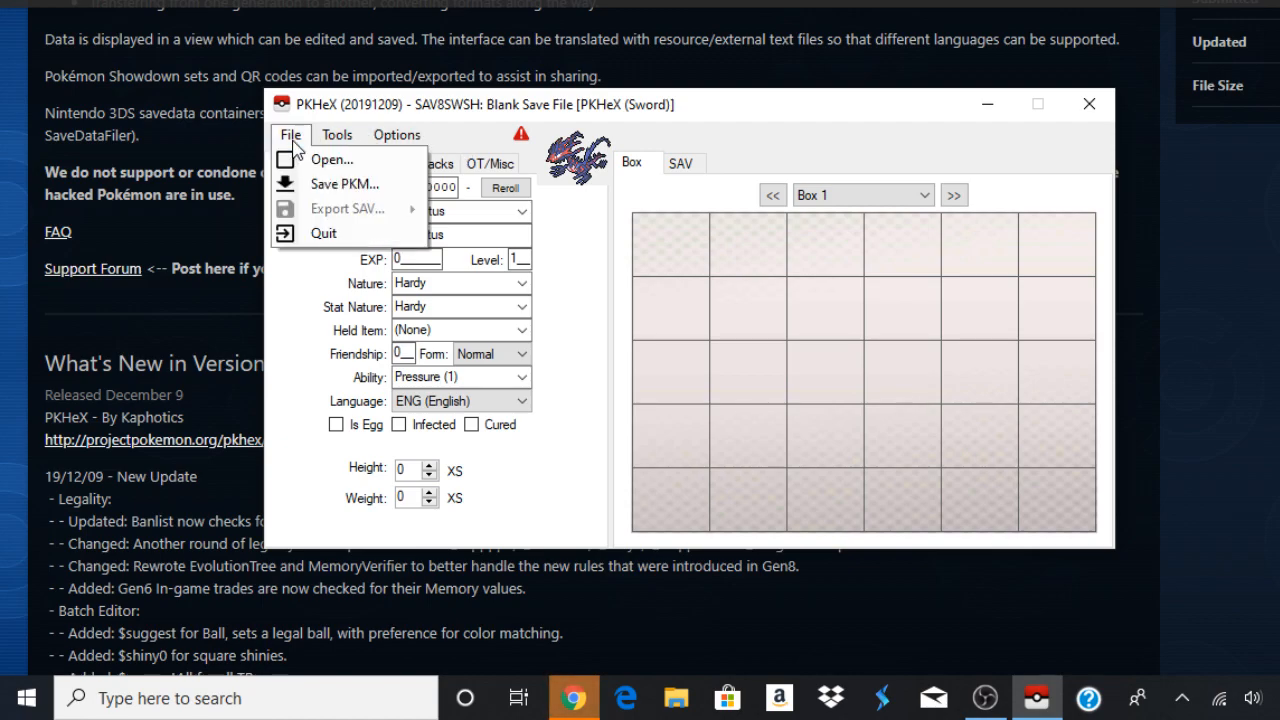
click(322, 162)
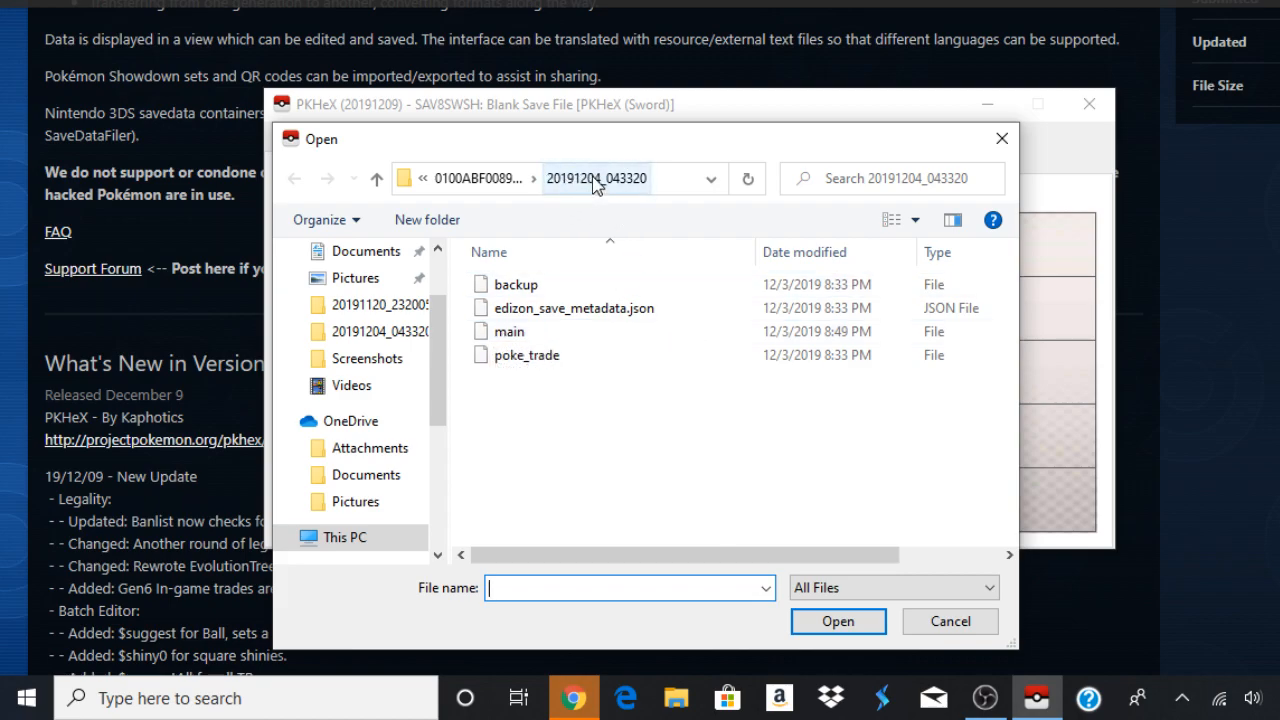
double_click(540, 332)
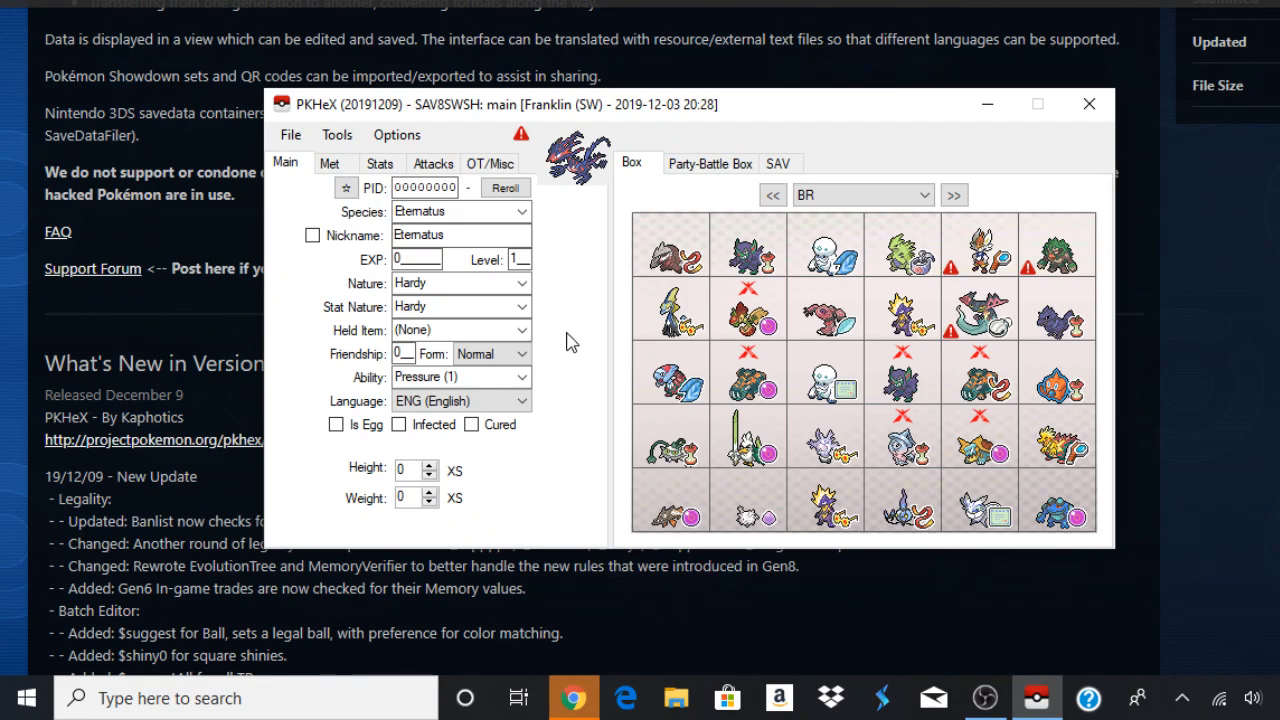
click(133, 227)
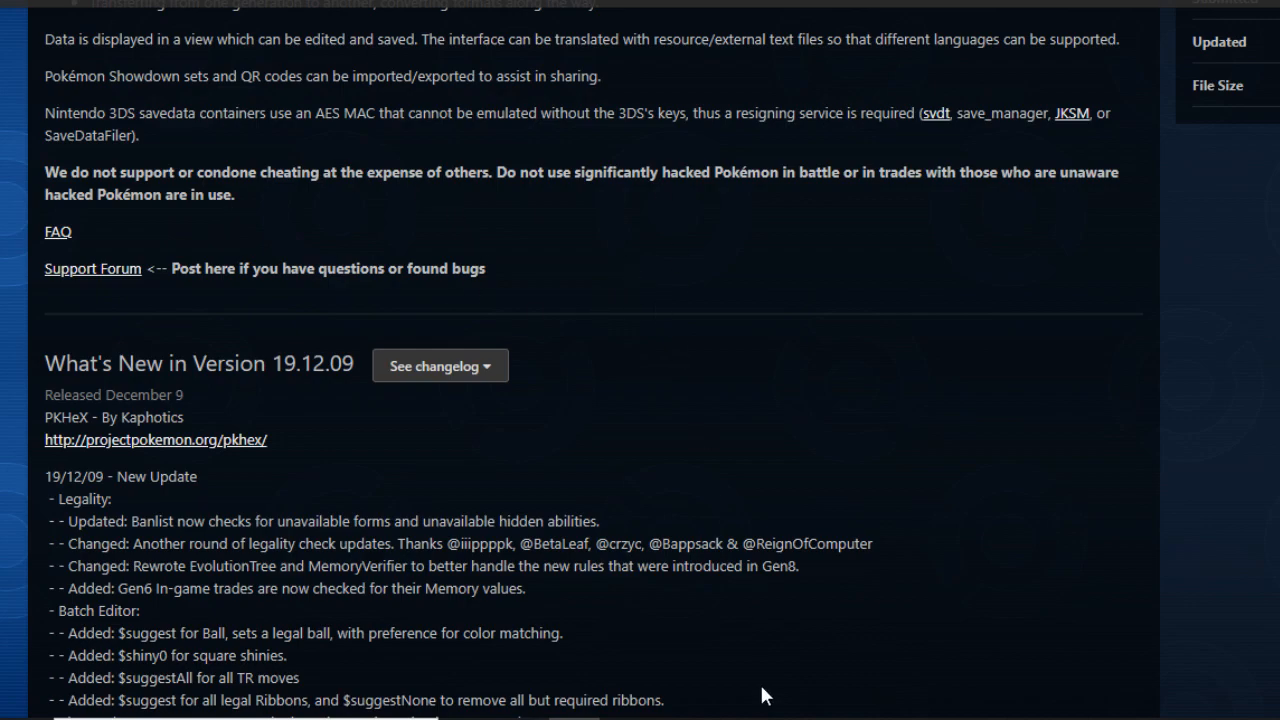
mouse_move(1041, 705)
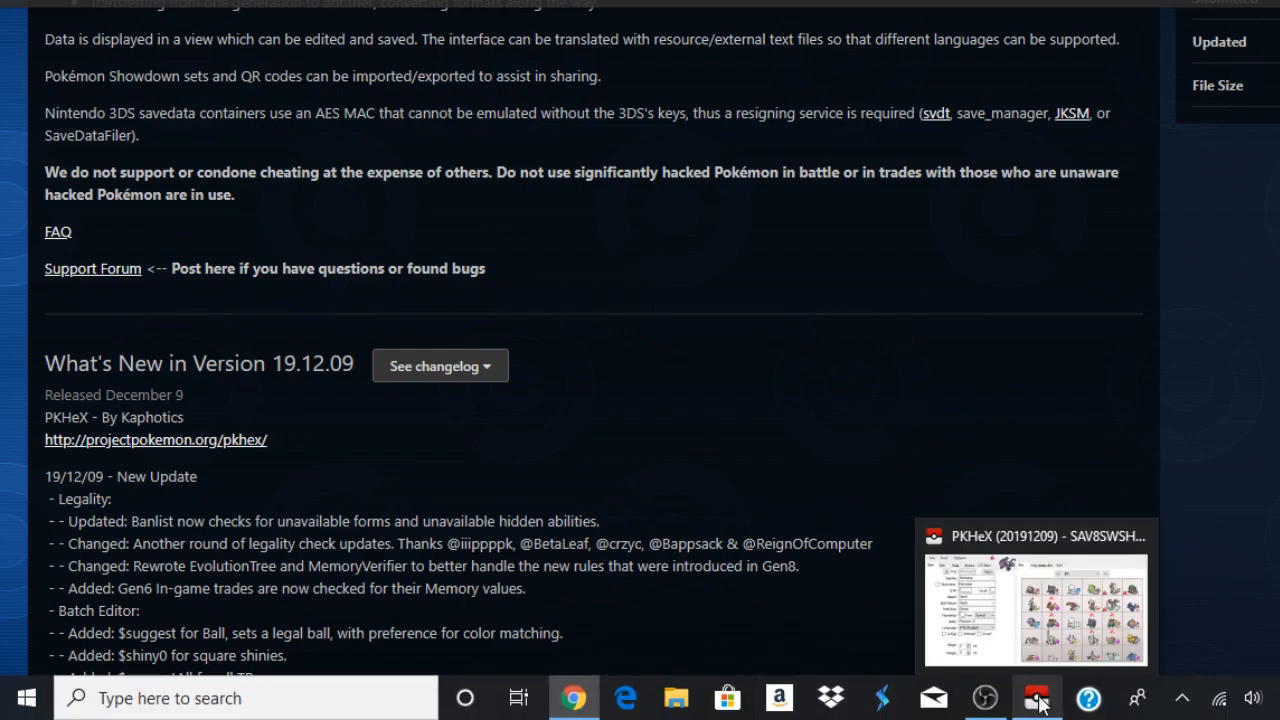
click(1036, 610)
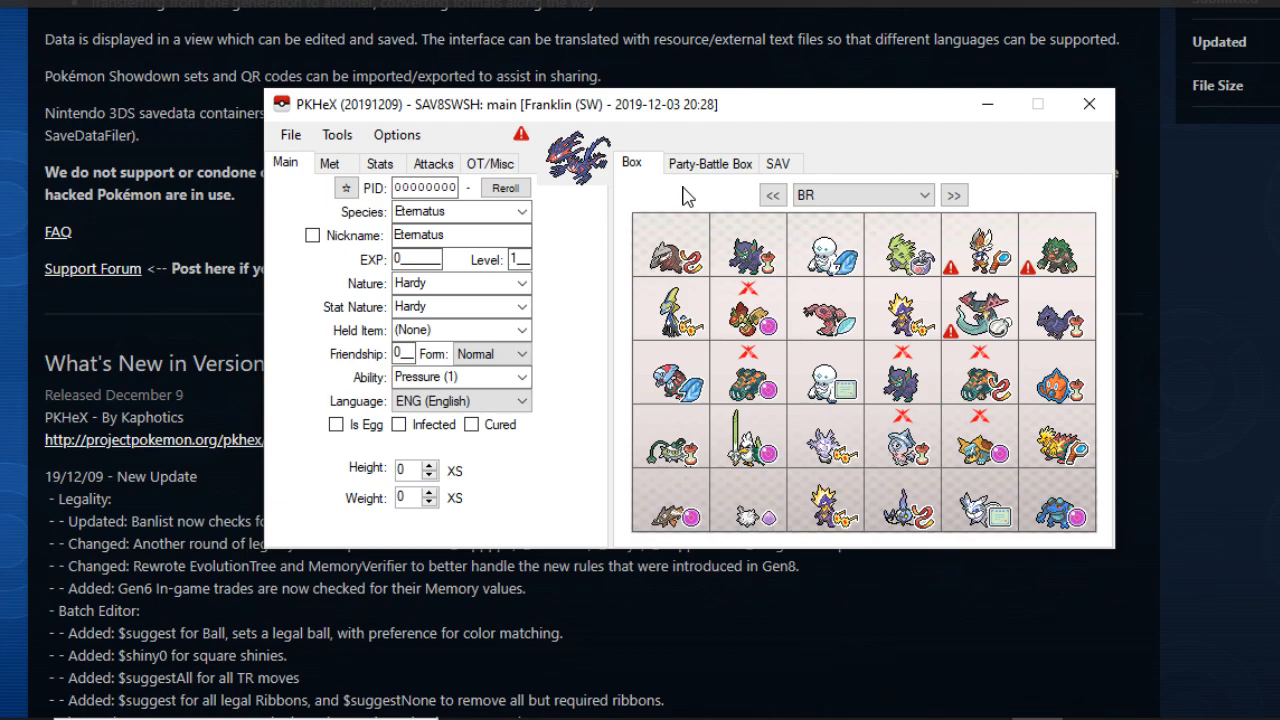
Look through the save's storage boxes one by one, from the first BR box to Box 11.
click(952, 198)
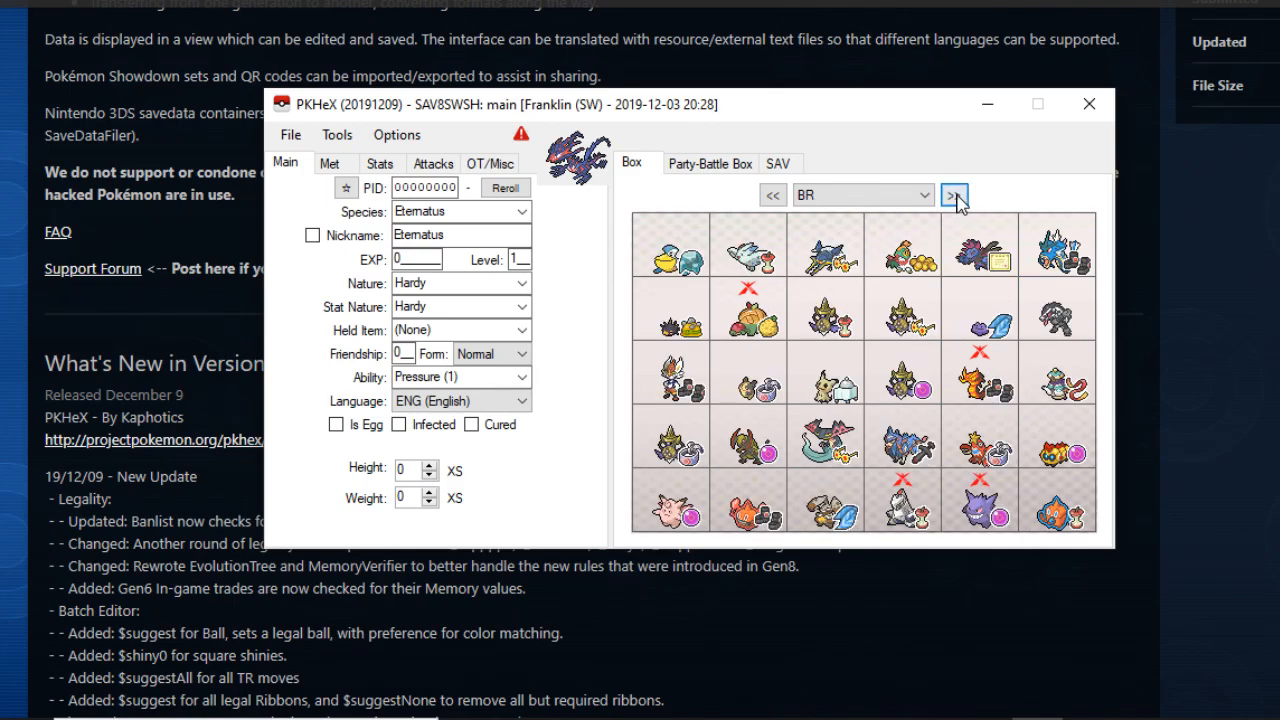
click(955, 197)
click(958, 196)
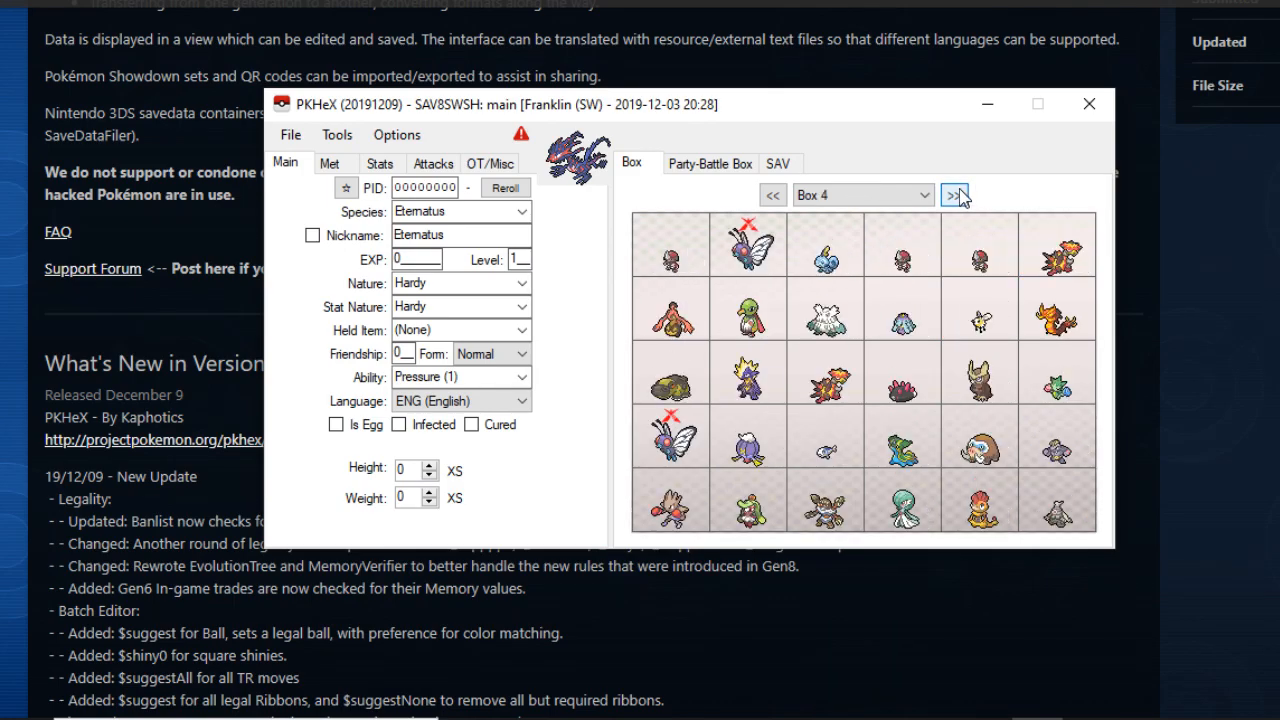
click(955, 196)
click(955, 196)
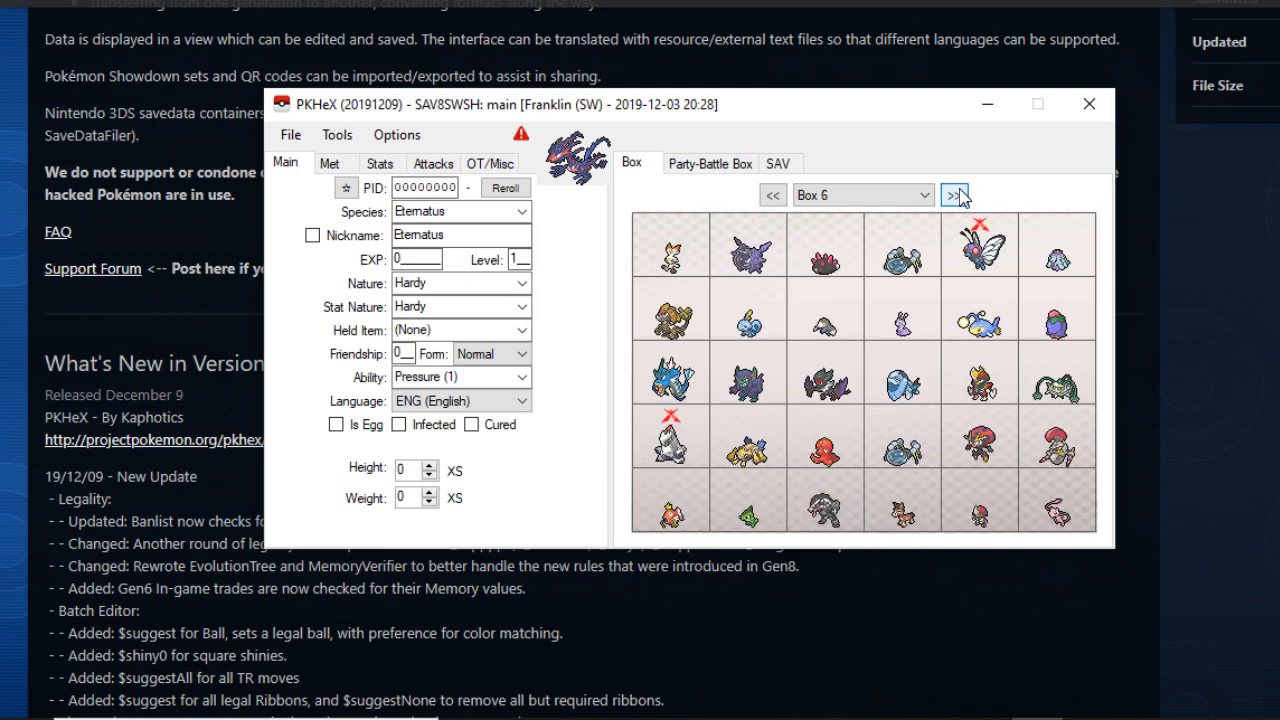
click(955, 196)
click(955, 196)
click(955, 196)
click(955, 196)
click(955, 196)
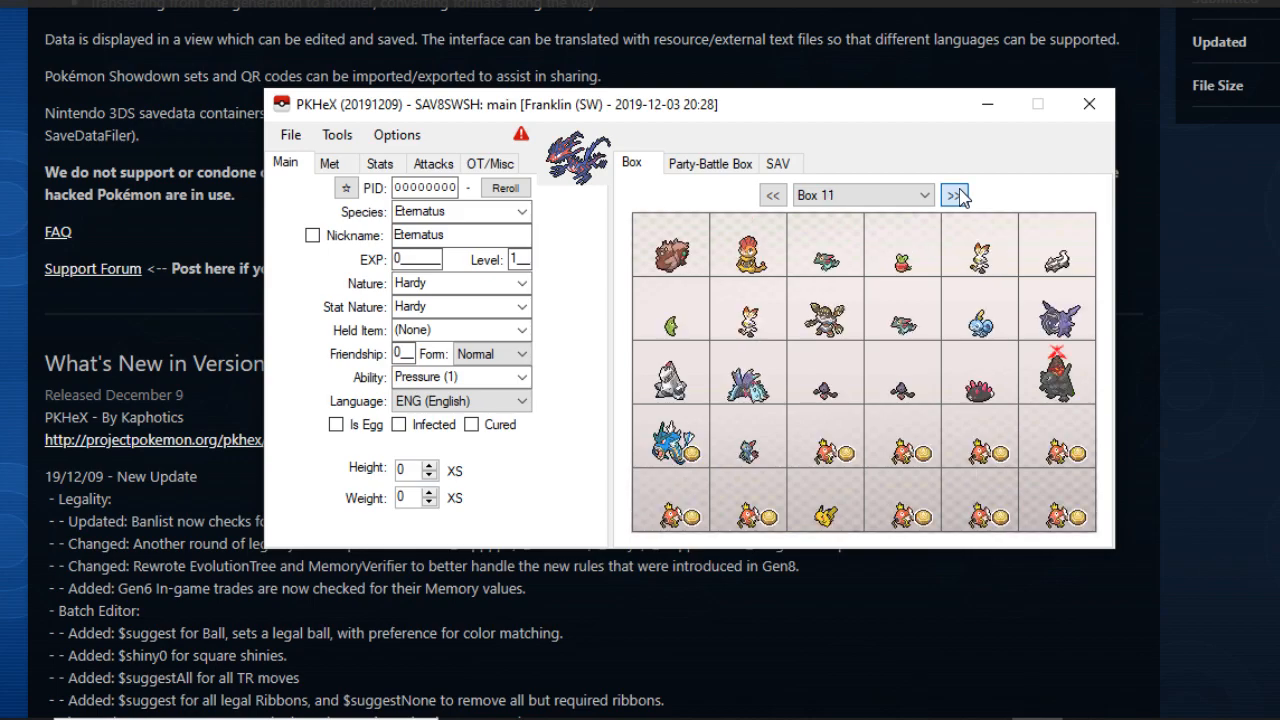
click(955, 196)
click(772, 196)
Load the Dreepy from the first row of Box 11 into the Pokémon editor.
mouse_move(820, 260)
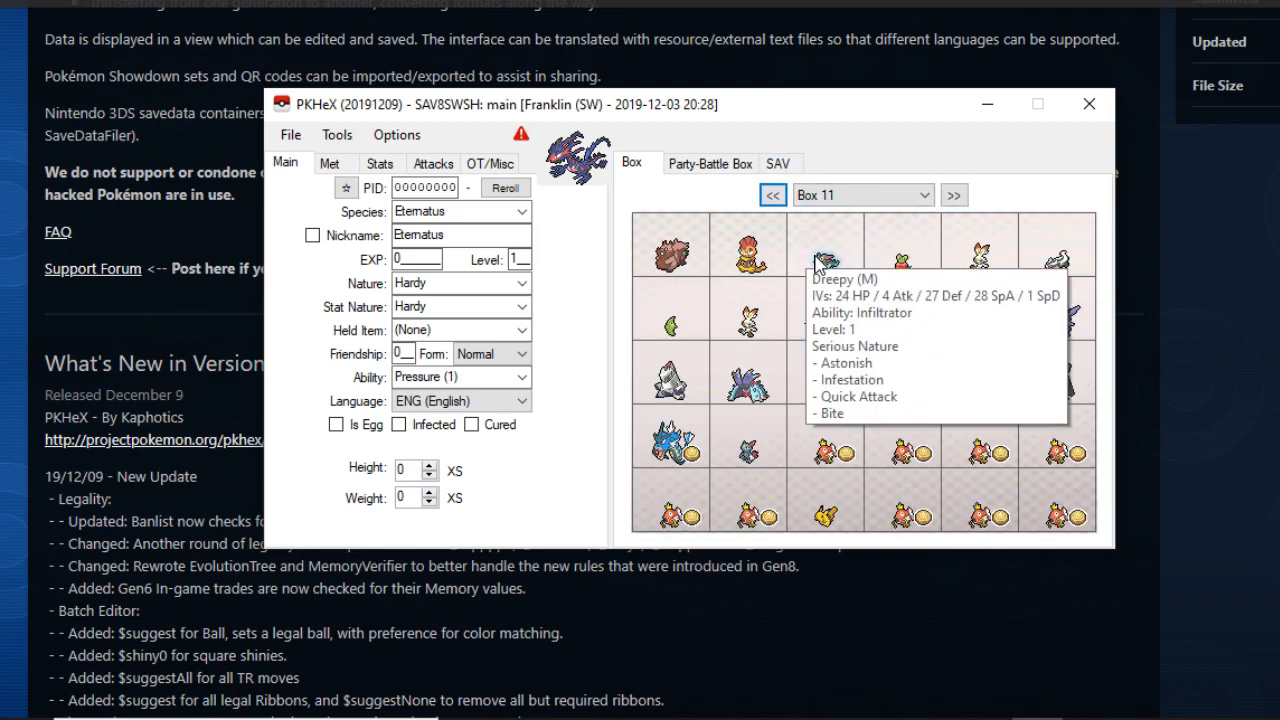
click(774, 197)
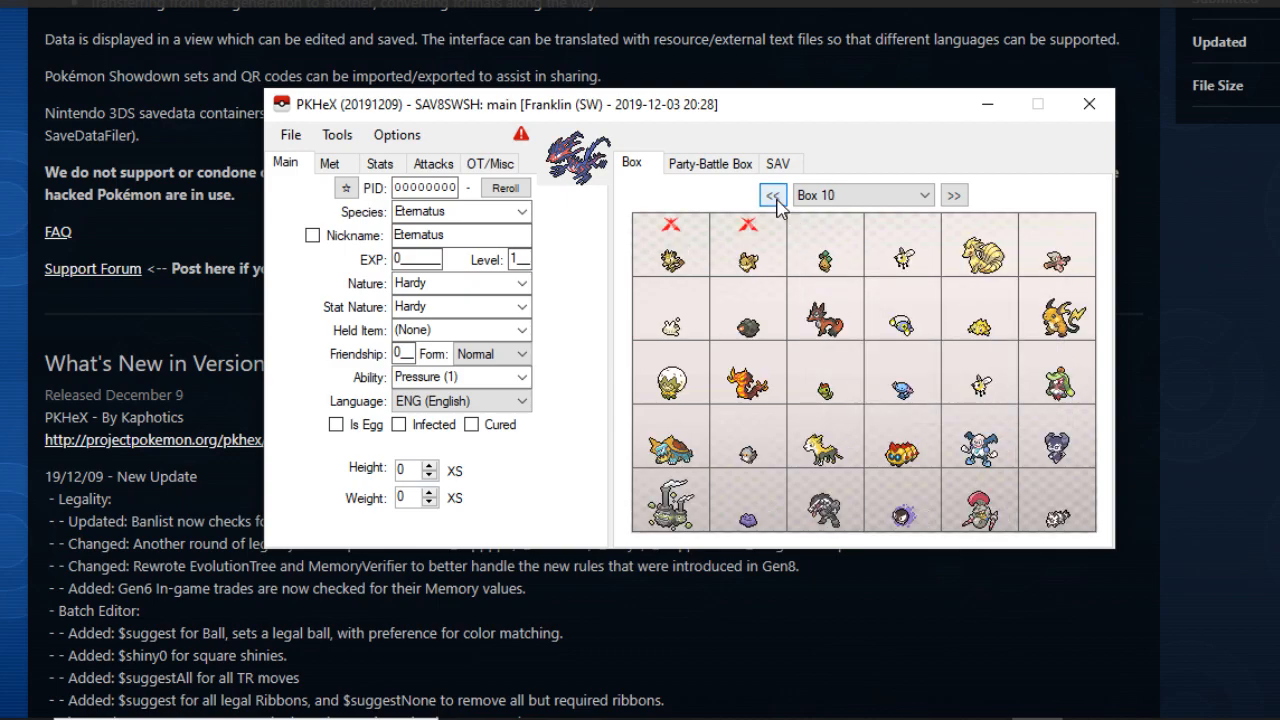
click(953, 196)
mouse_move(825, 262)
drag(825, 262, 576, 178)
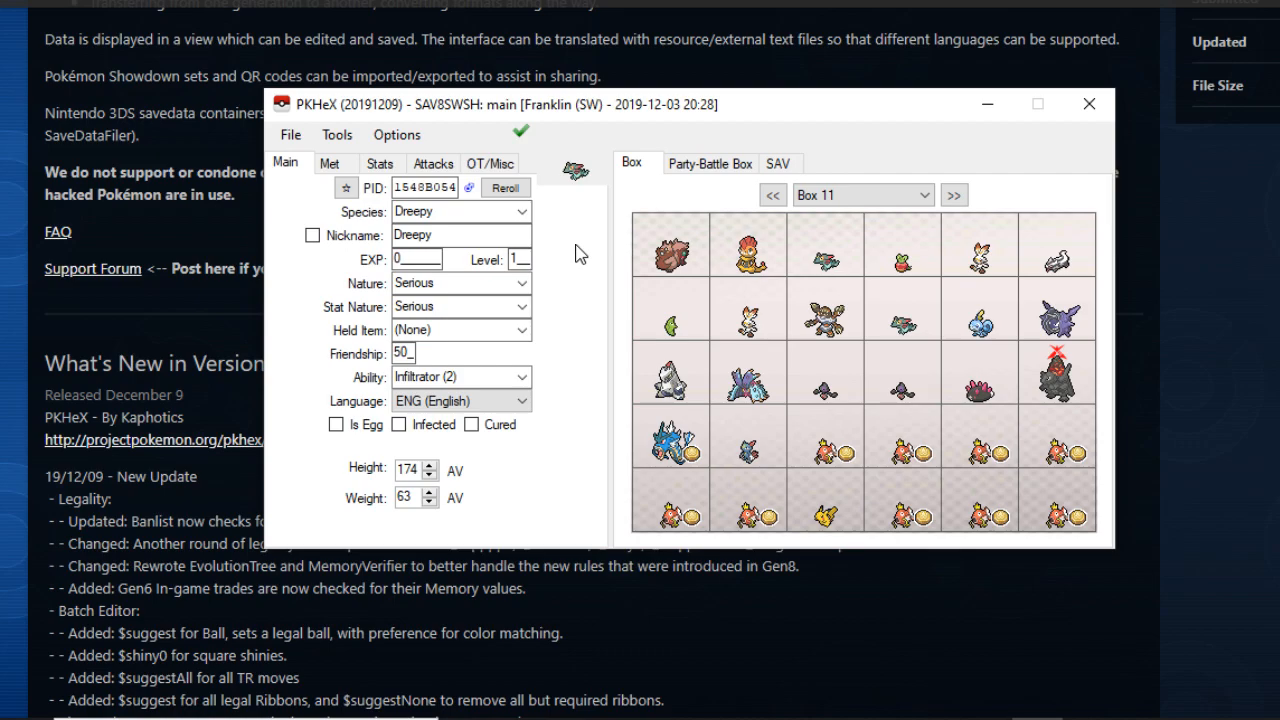
click(491, 286)
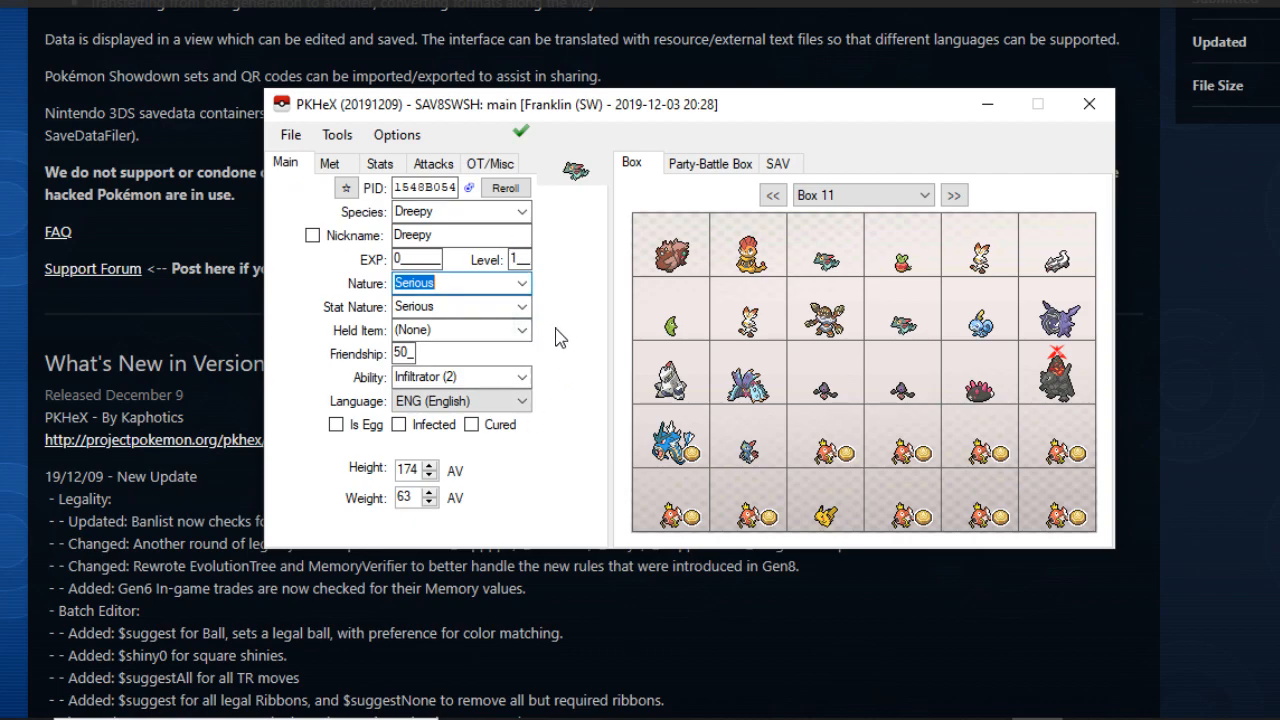
Make the Dreepy shiny, reroll its PID, and make it shiny again.
click(350, 194)
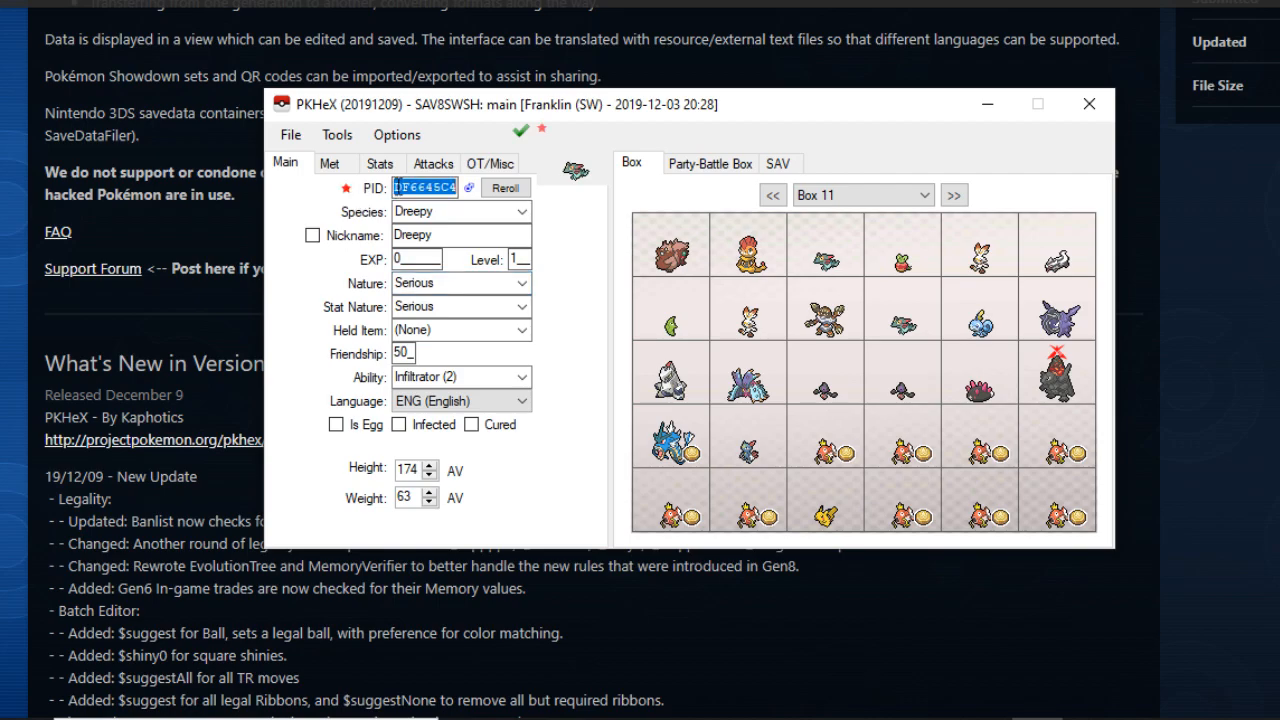
click(504, 189)
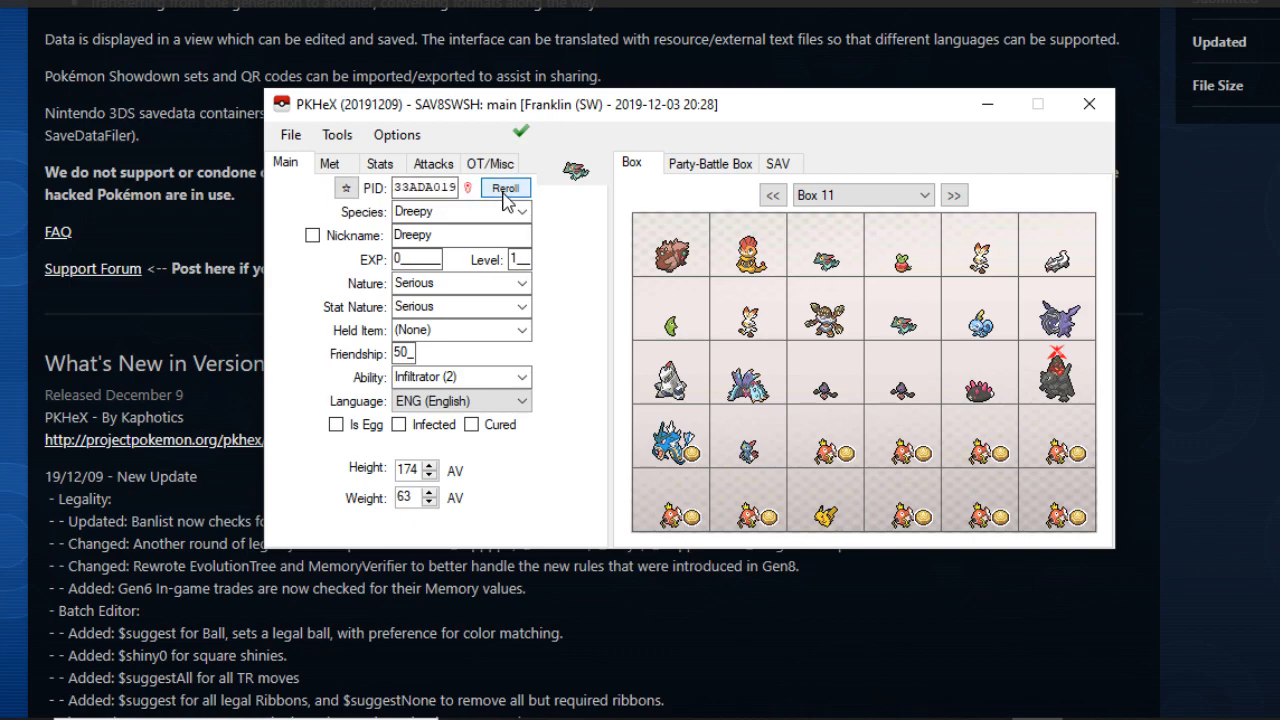
click(346, 189)
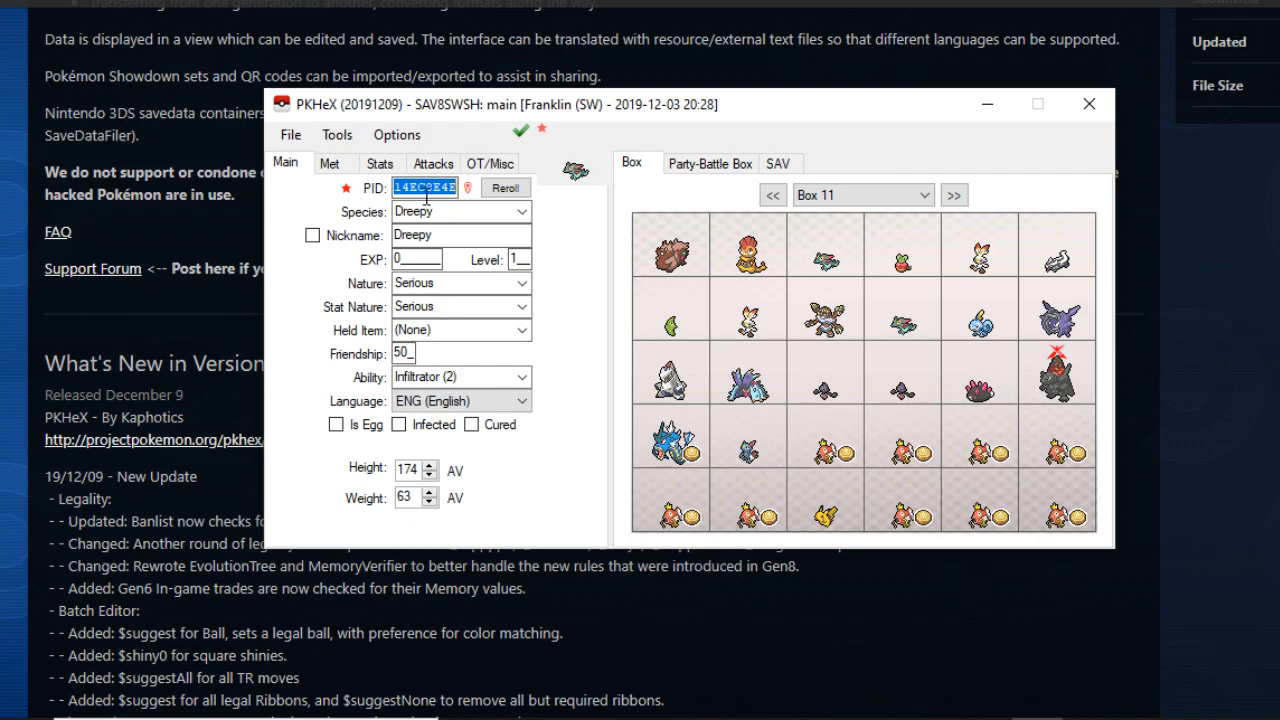
Reroll the Dreepy's PID to a non-shiny one and switch its gender to male.
mouse_move(444, 184)
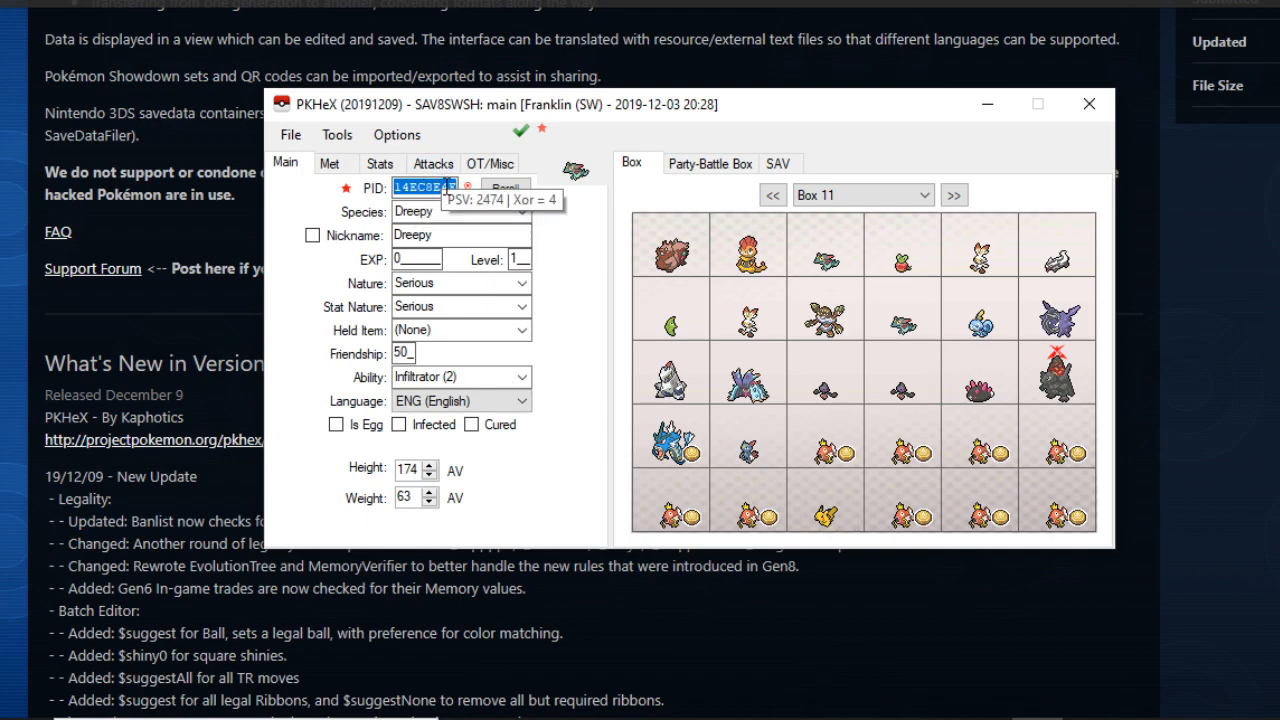
click(505, 188)
click(466, 188)
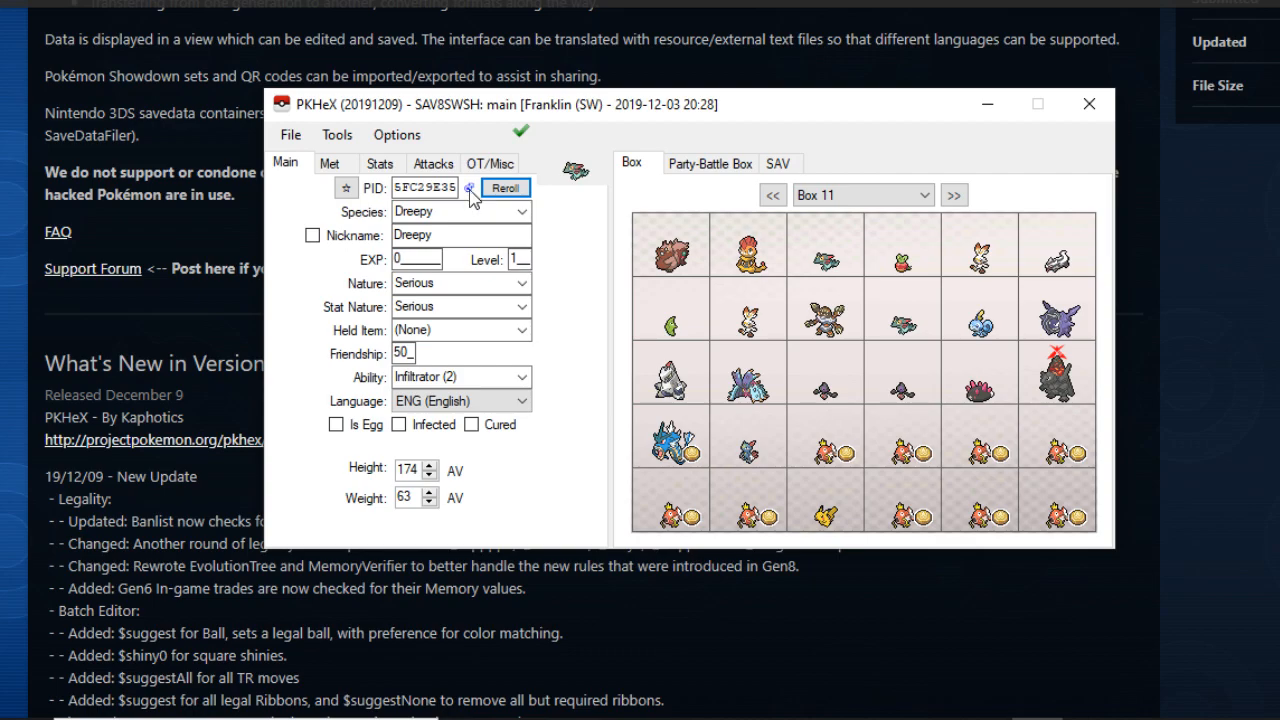
click(521, 211)
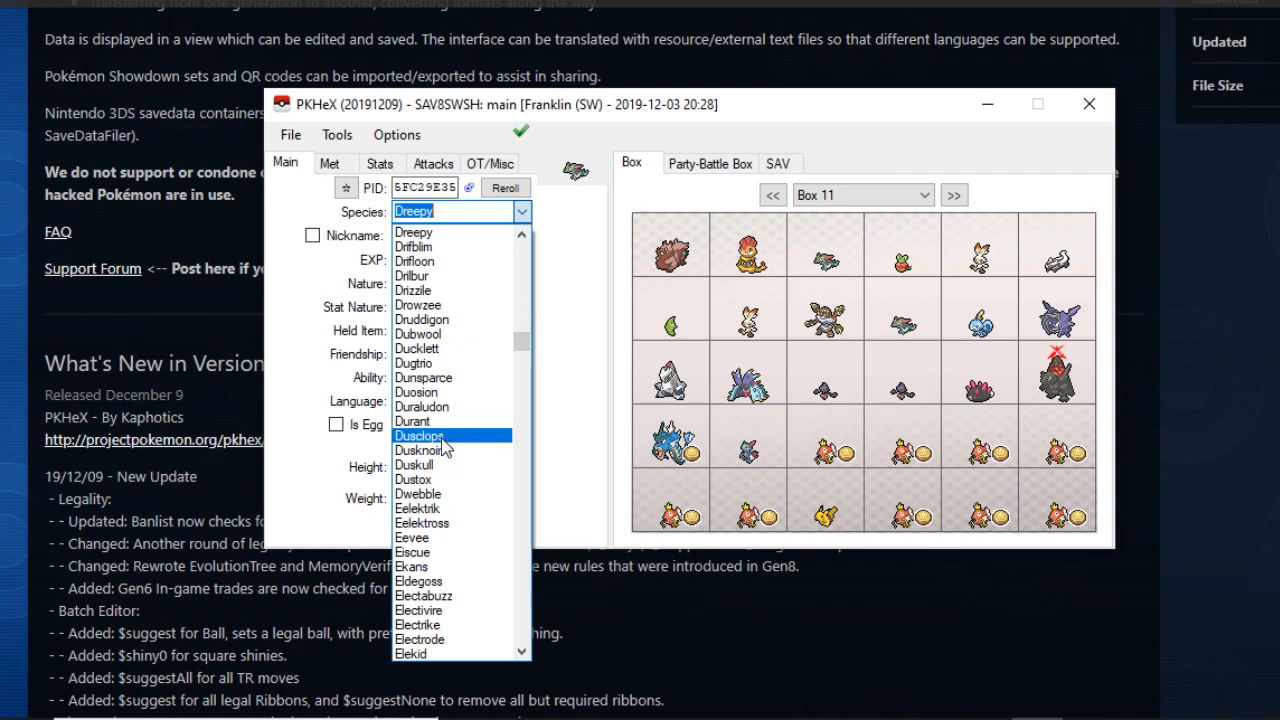
scroll(445, 425, up, 7)
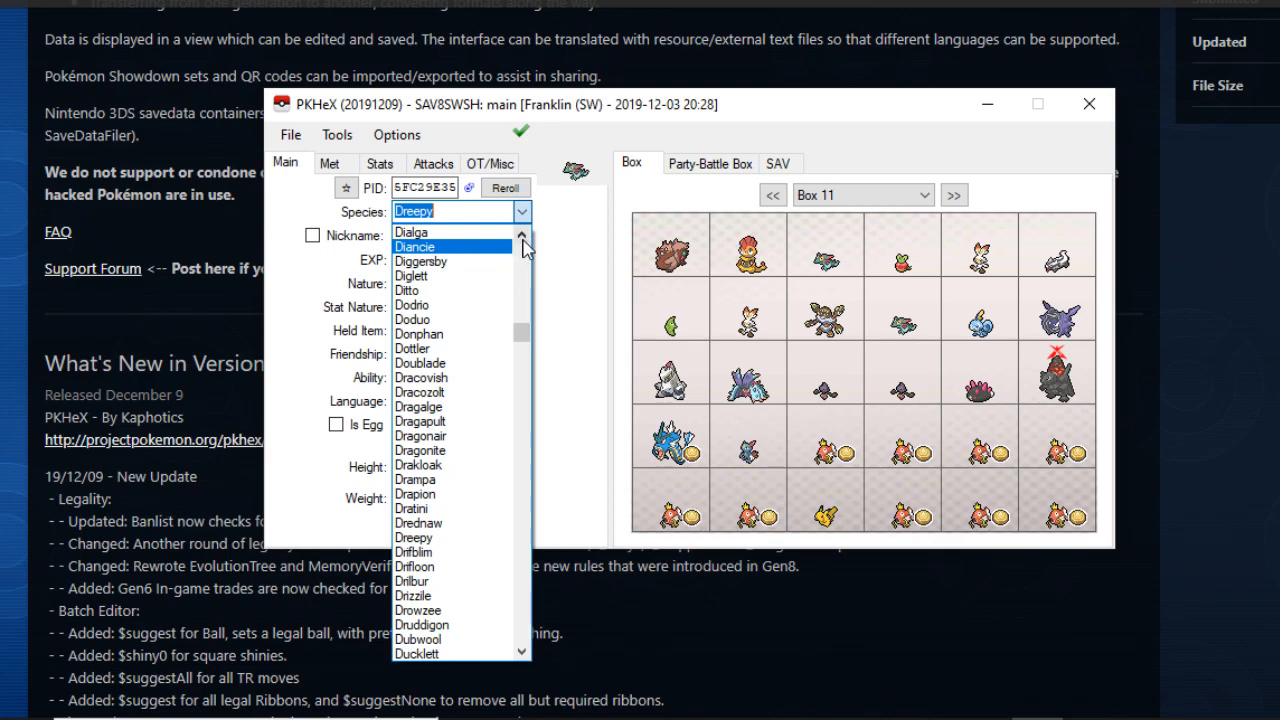
click(552, 238)
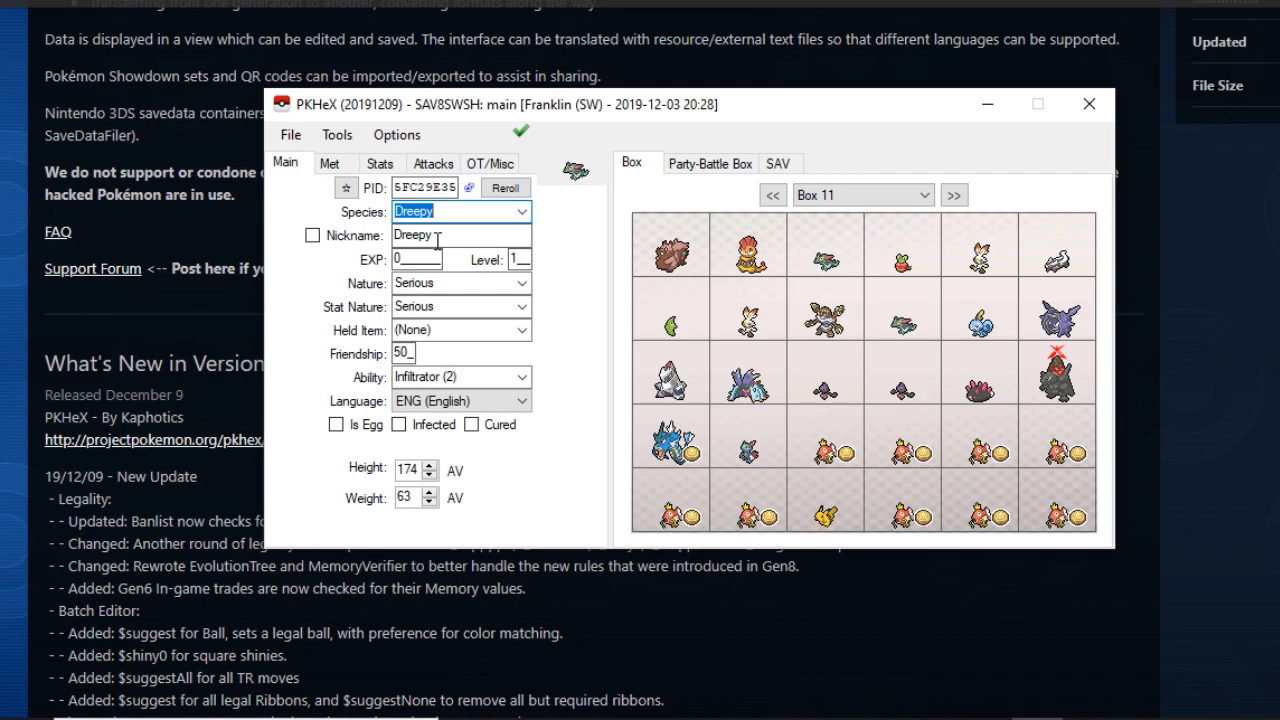
Enable a custom nickname for the Dreepy and set it to "Pseudo".
click(312, 235)
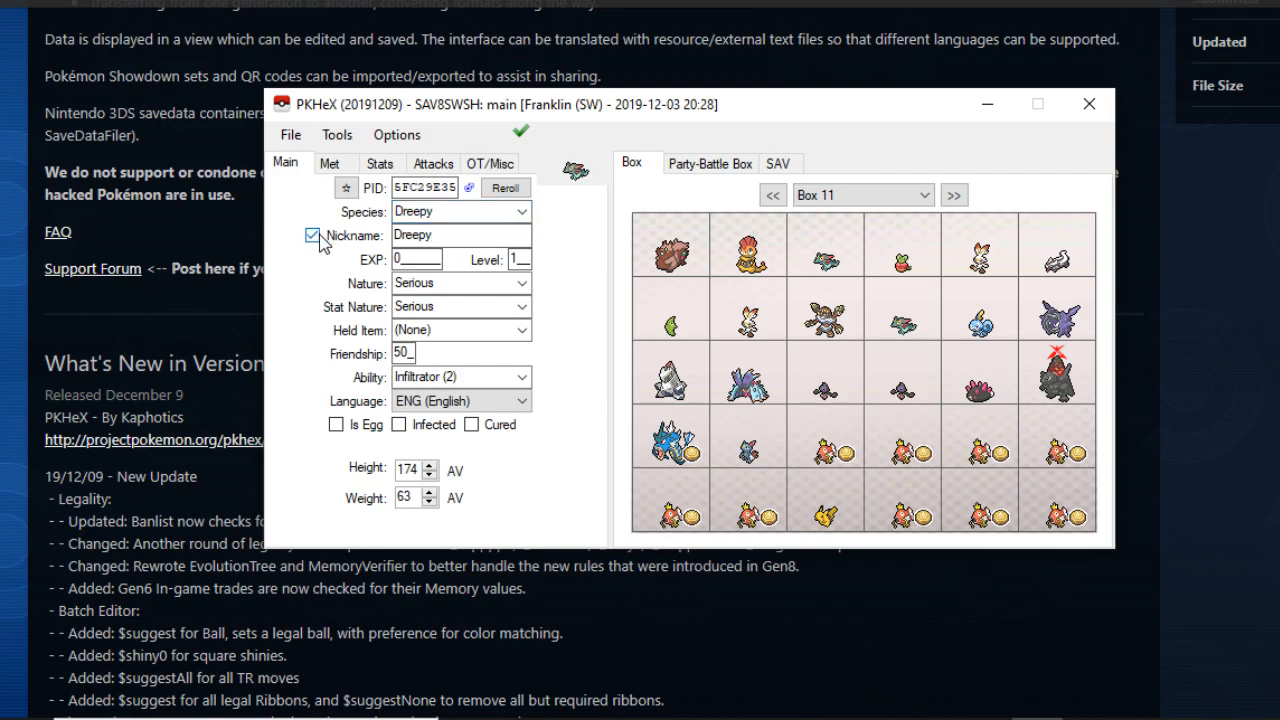
double_click(439, 235)
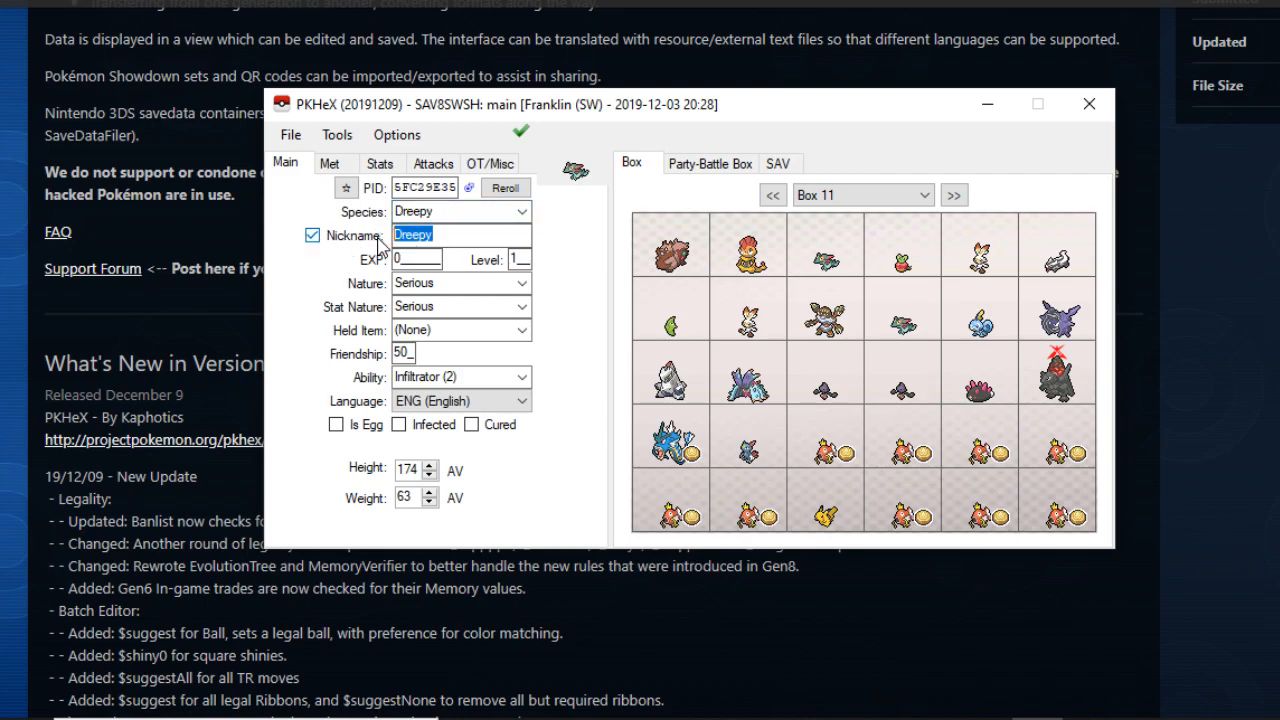
text(P)
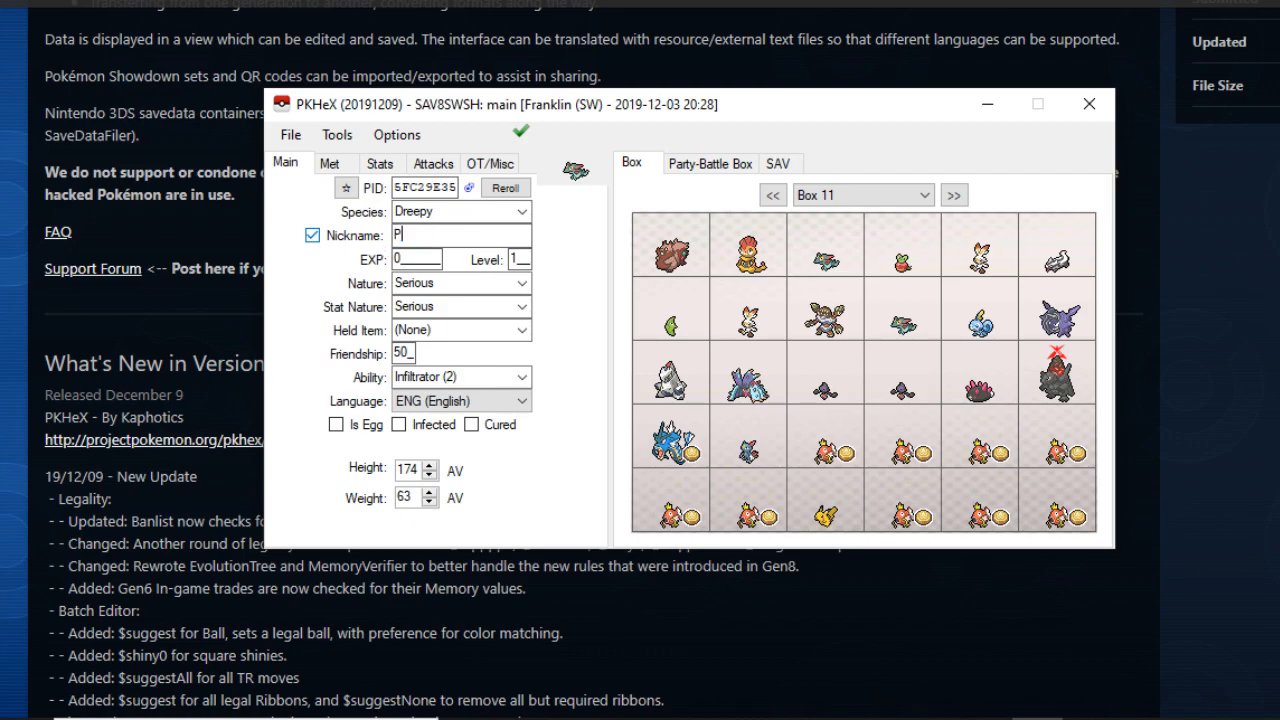
text(seudo)
Raise the Dreepy to level 100 by setting its EXP to 1250000.
drag(443, 262, 396, 258)
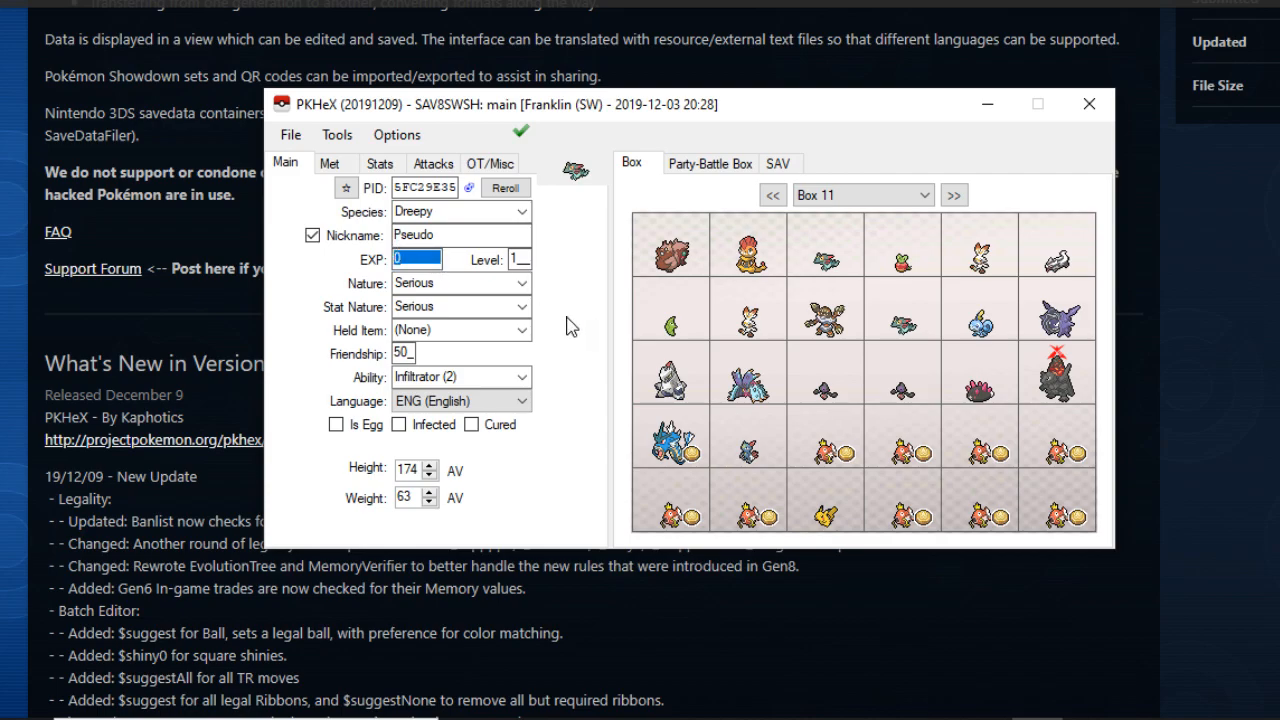
text(12000)
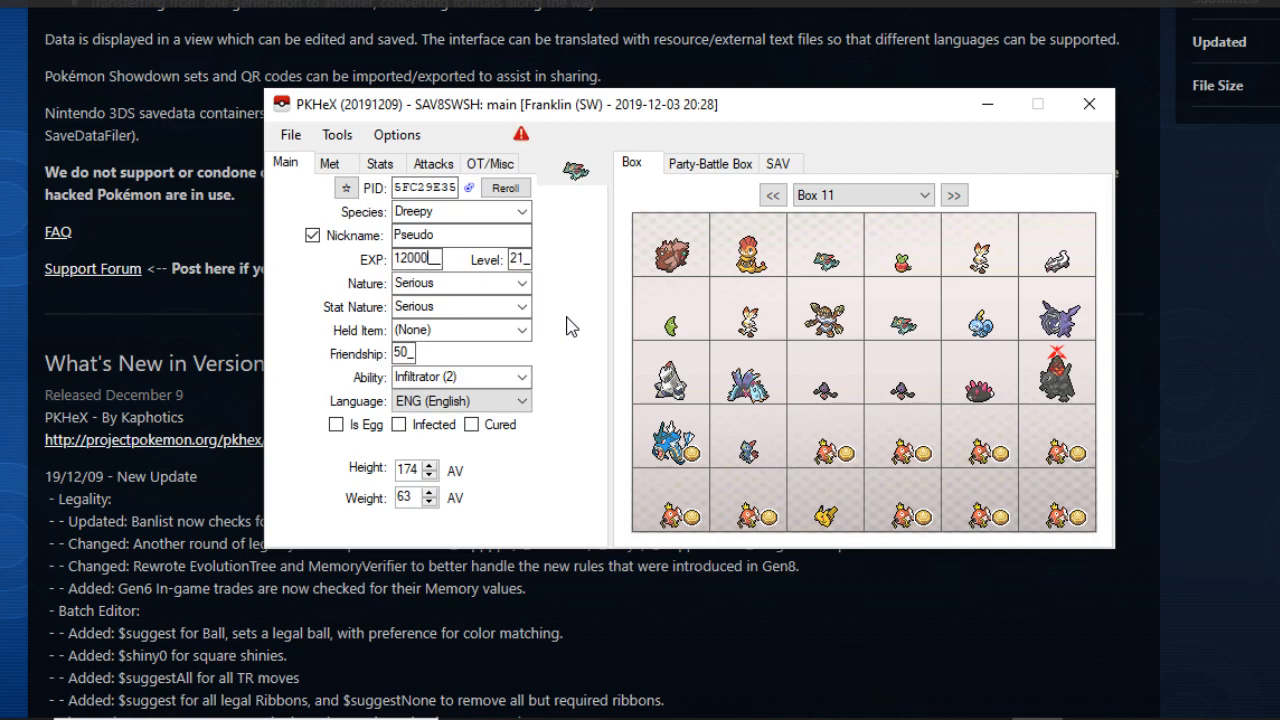
text(00)
key(BackSpace)
key(BackSpace)
key(BackSpace)
key(BackSpace)
key(BackSpace)
key(BackSpace)
key(BackSpace)
text(00)
Set both the Dreepy's nature and its stat nature to Jolly.
click(531, 287)
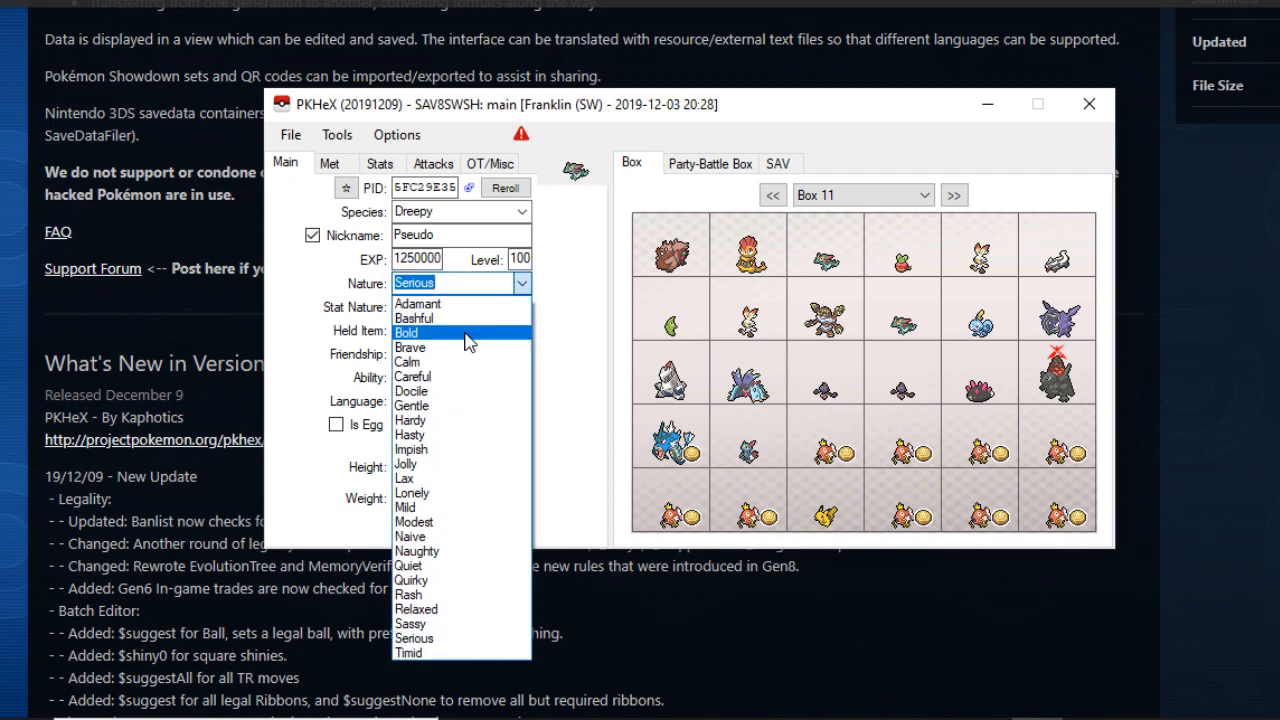
click(450, 464)
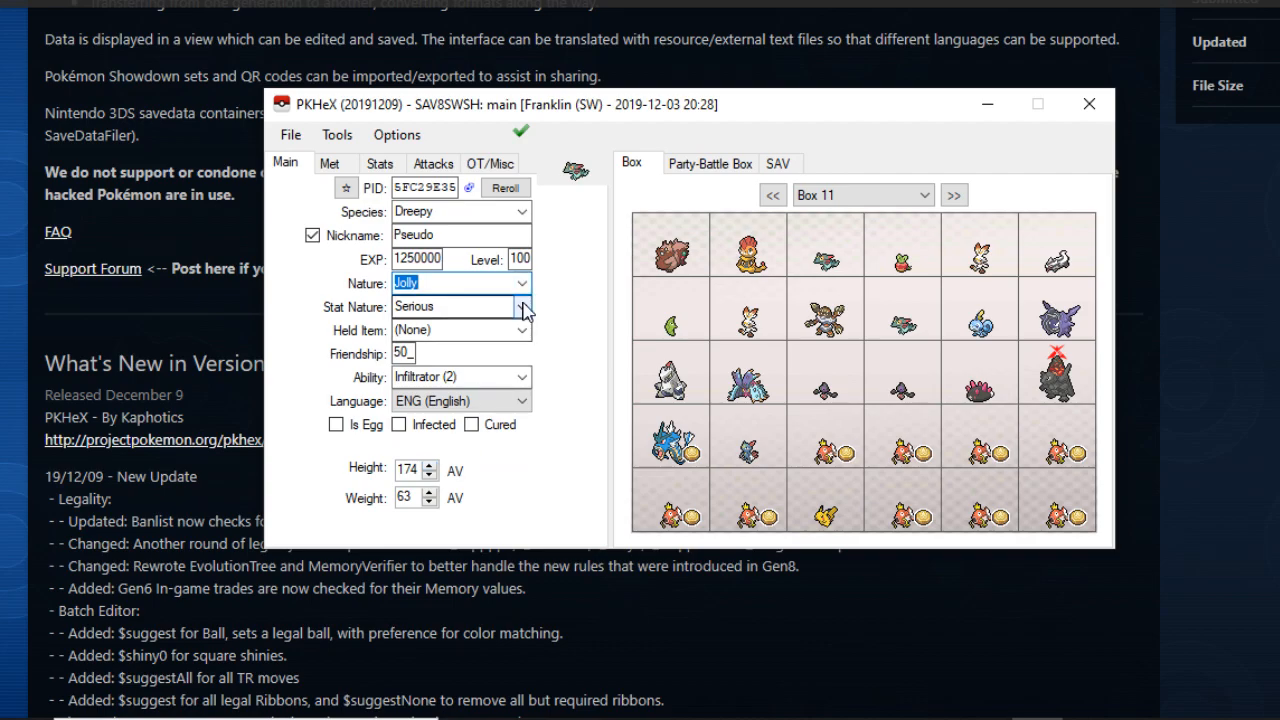
click(470, 306)
click(431, 490)
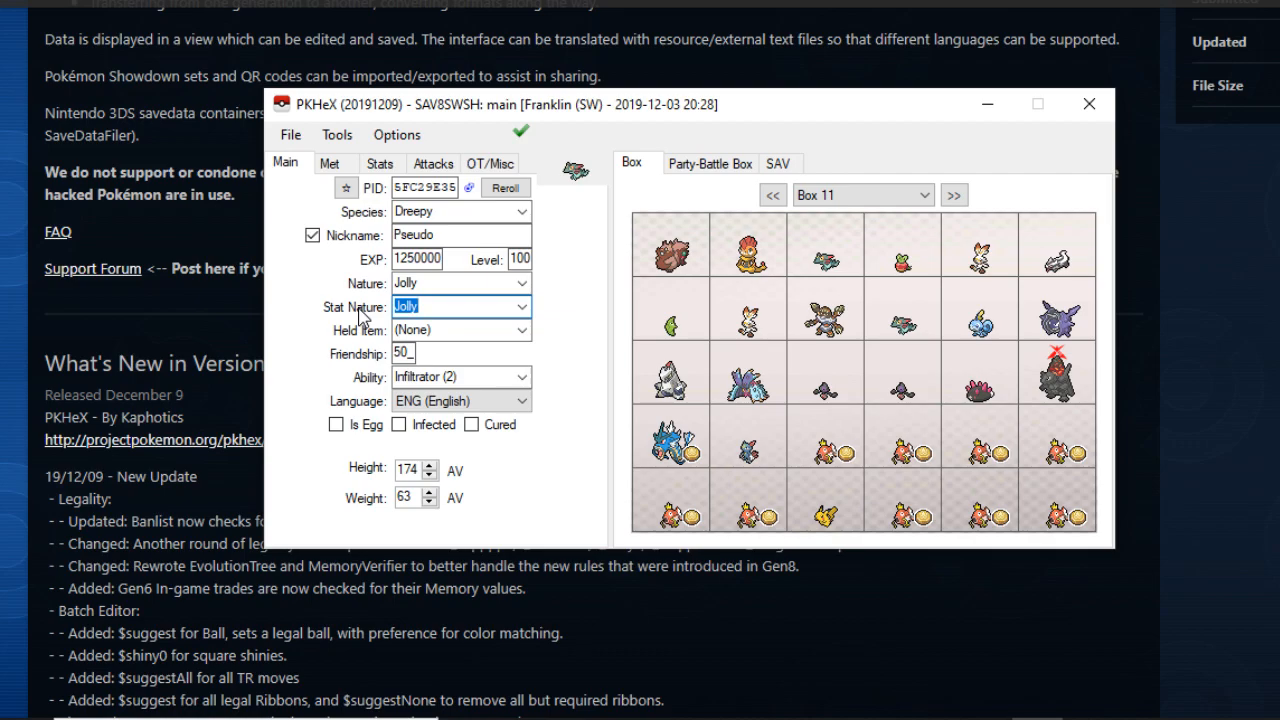
Give the Dreepy a Choice Scarf as its held item.
click(508, 329)
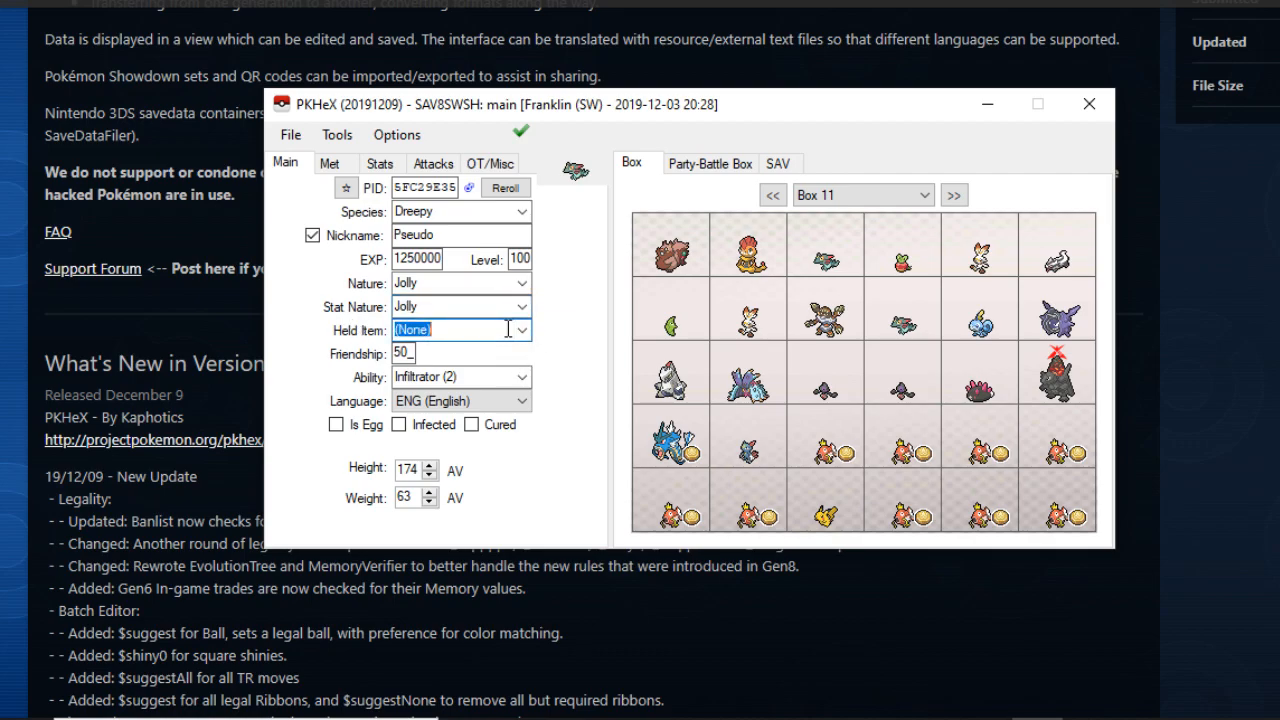
text(choice Band)
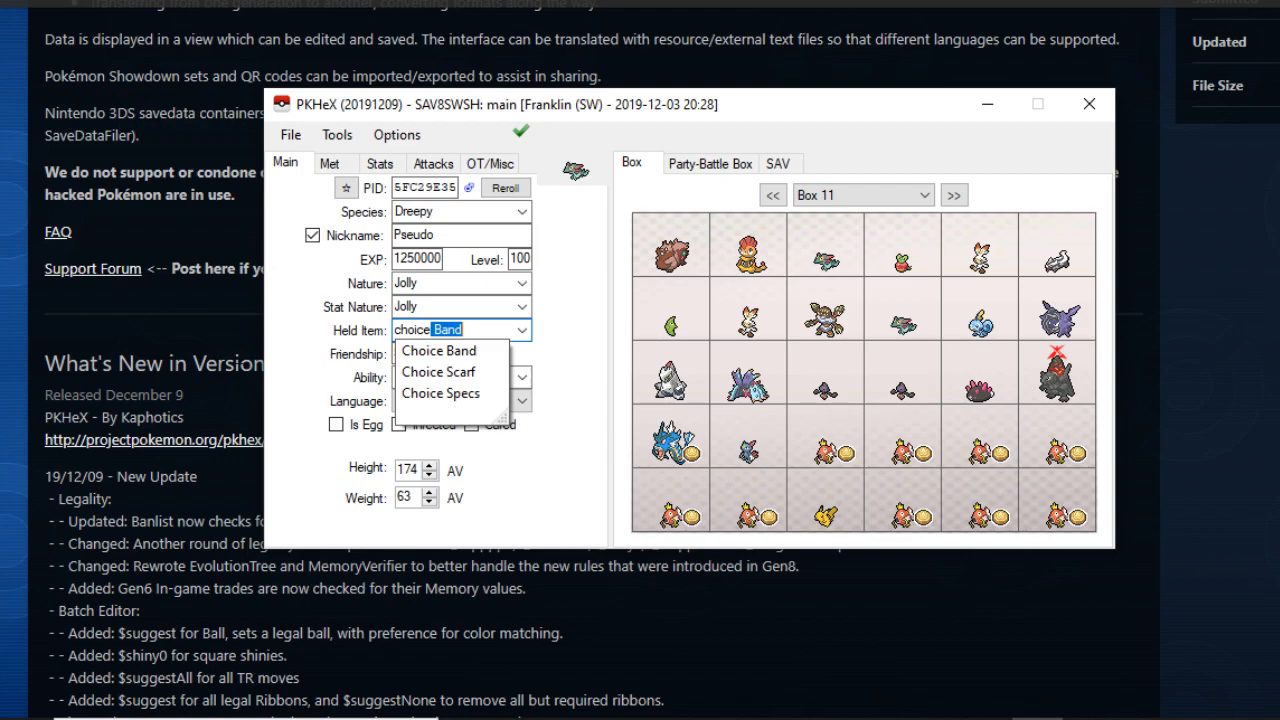
click(437, 371)
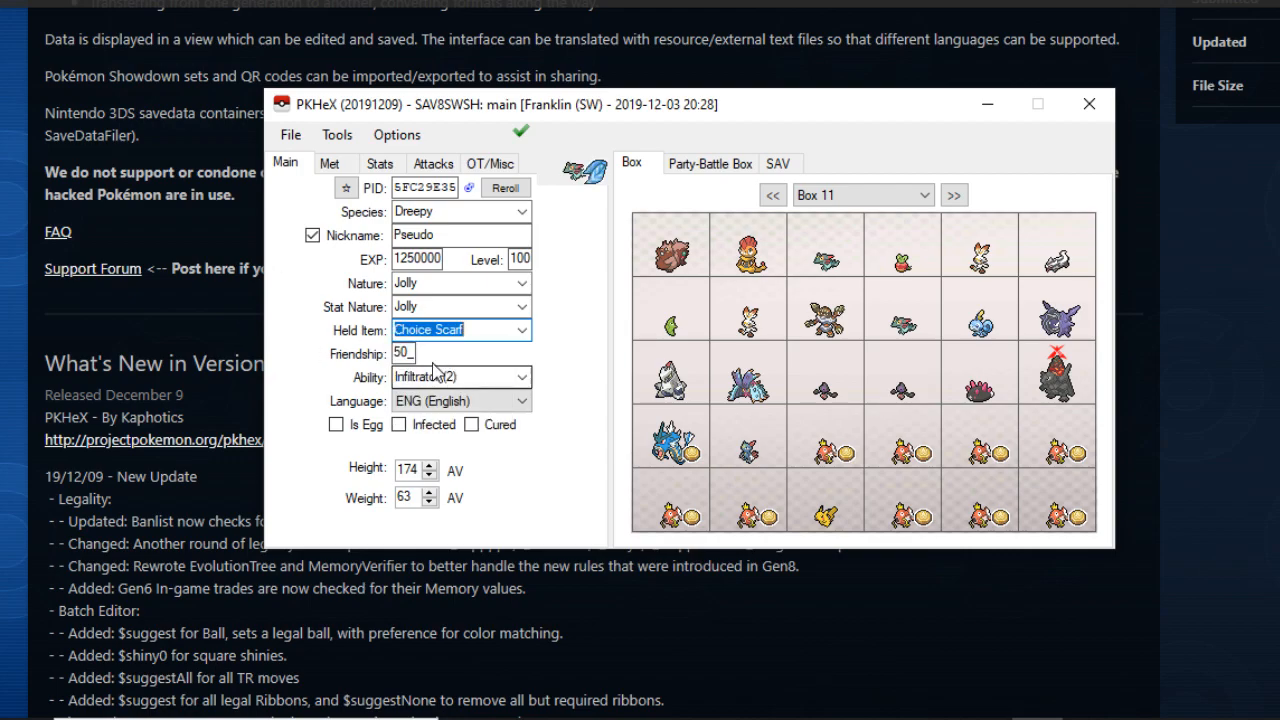
Enter a friendship of 255 for the Dreepy and clear the value again.
key(Tab)
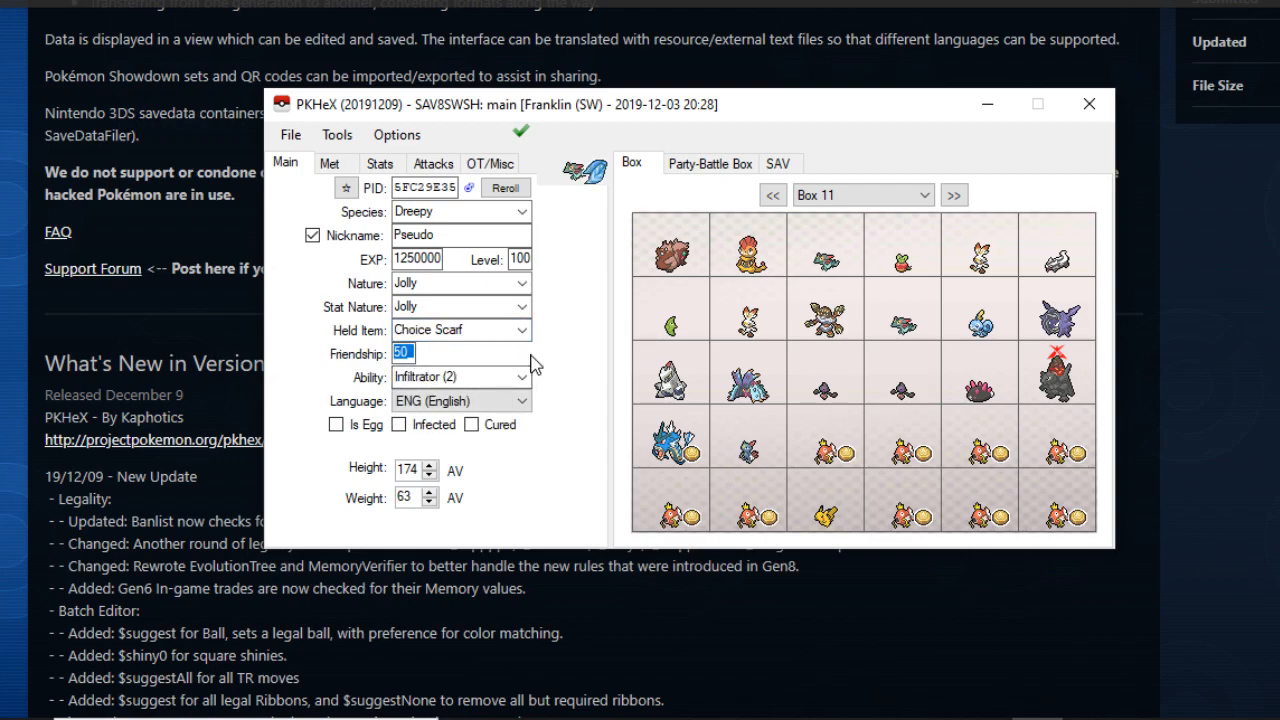
text(255)
key(BackSpace)
key(BackSpace)
key(BackSpace)
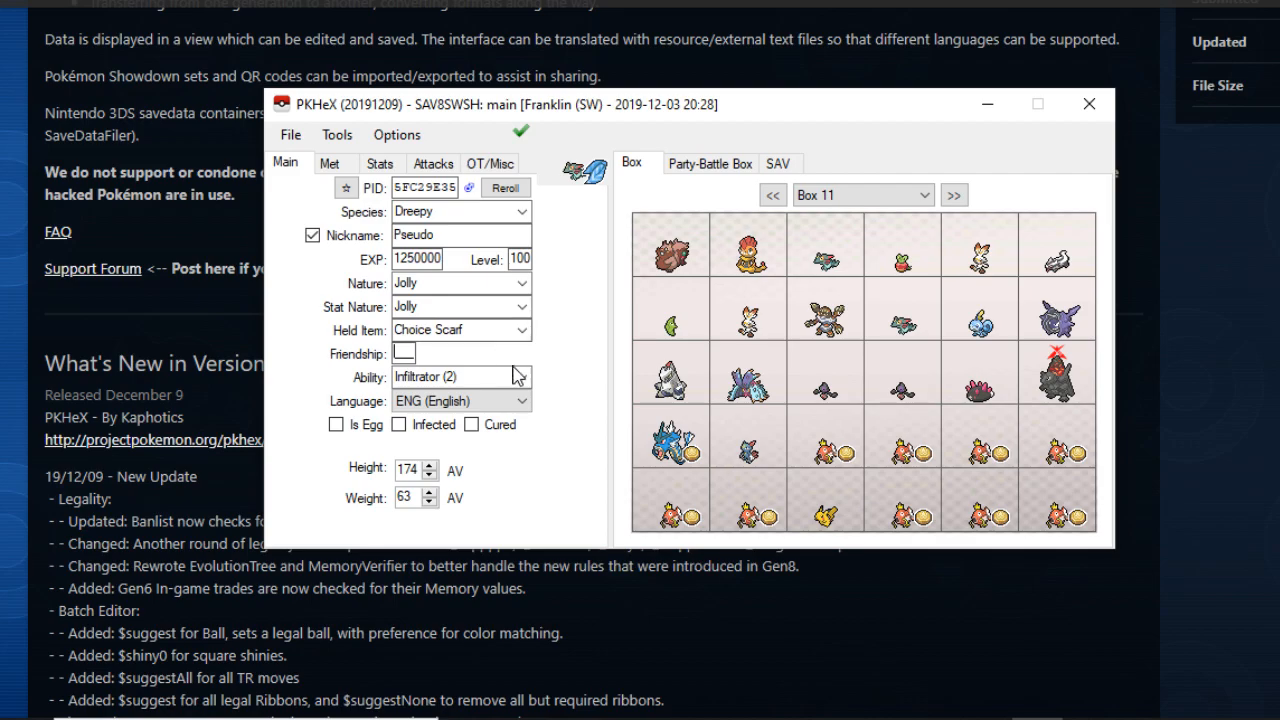
Set the Dreepy's ability to Cursed Body (H) and check its legality.
click(450, 377)
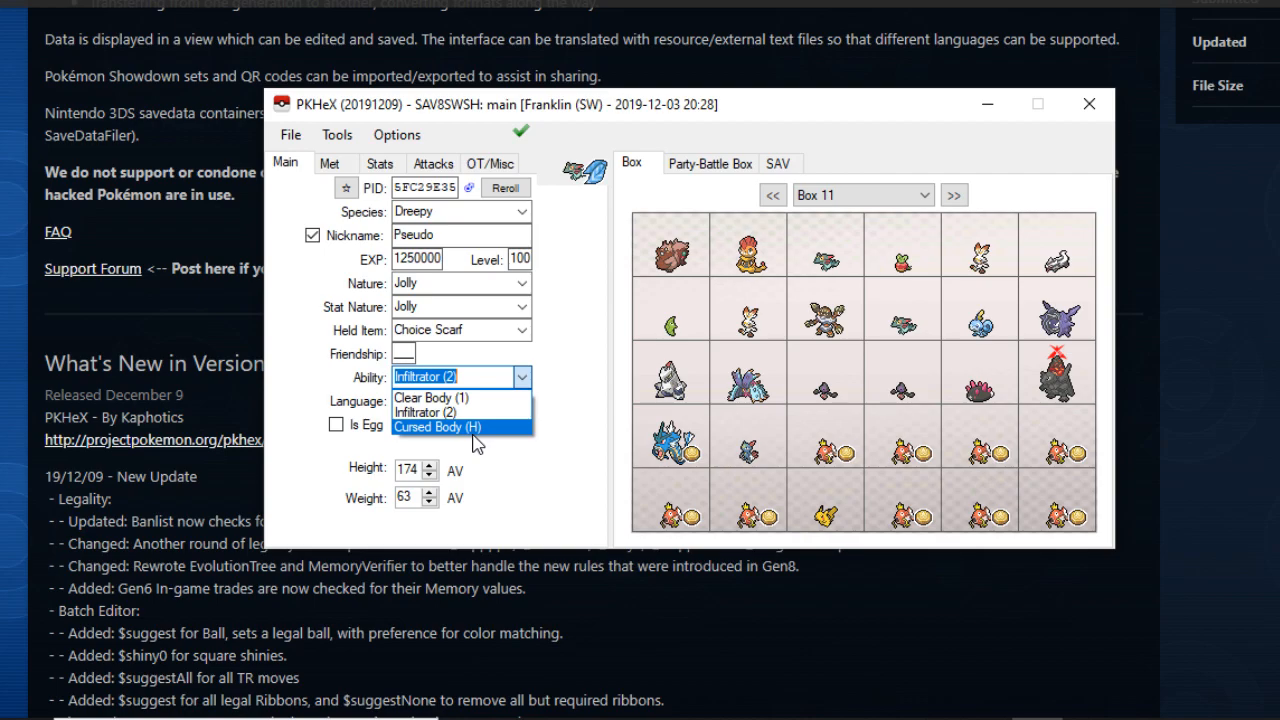
click(510, 428)
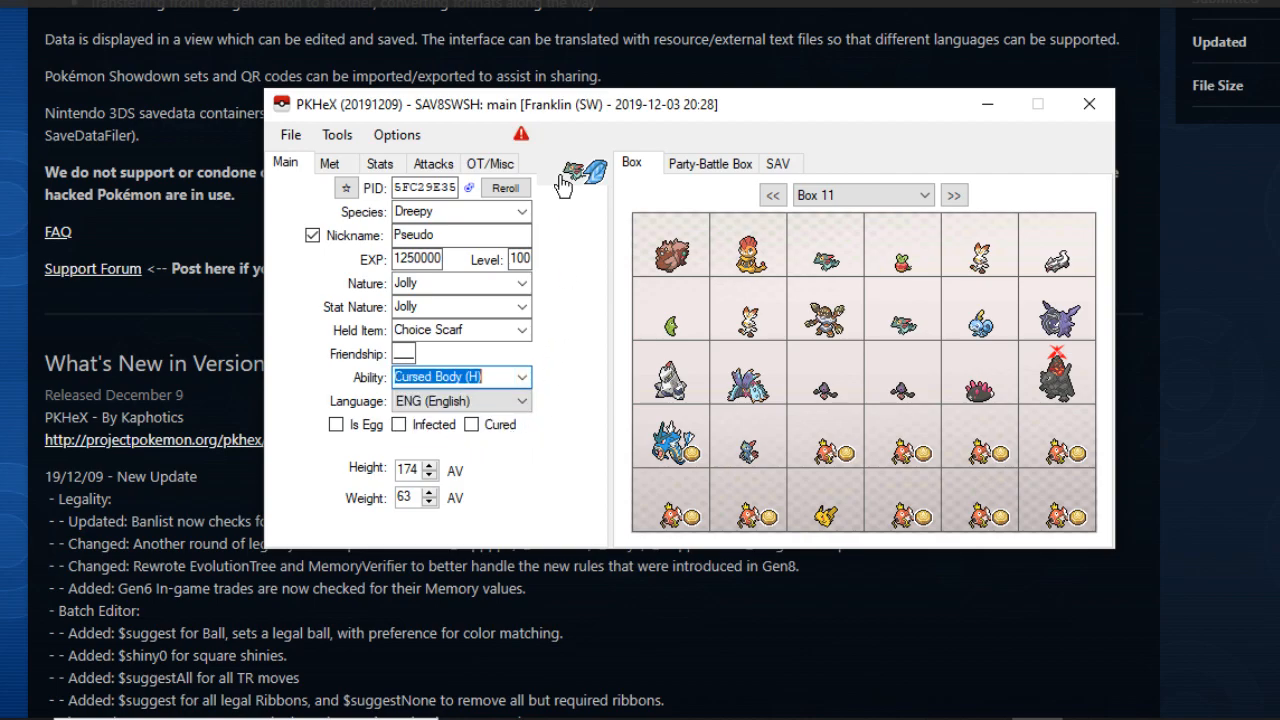
click(521, 134)
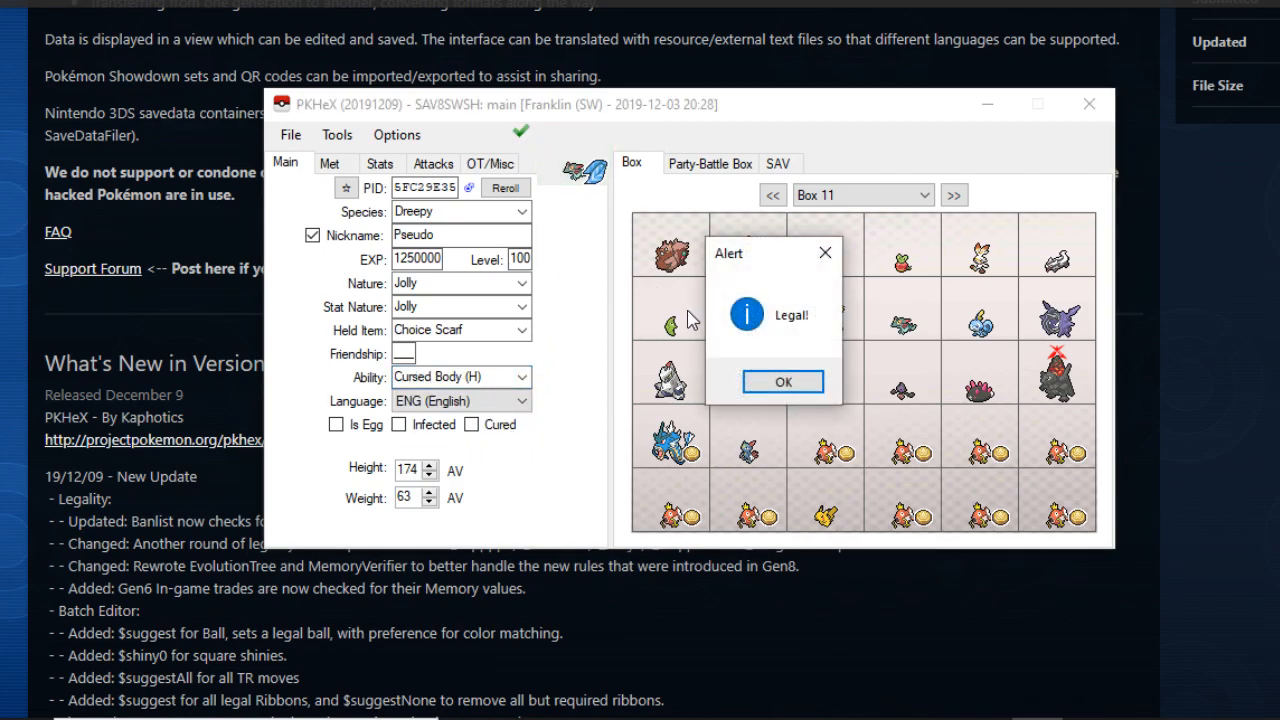
click(783, 383)
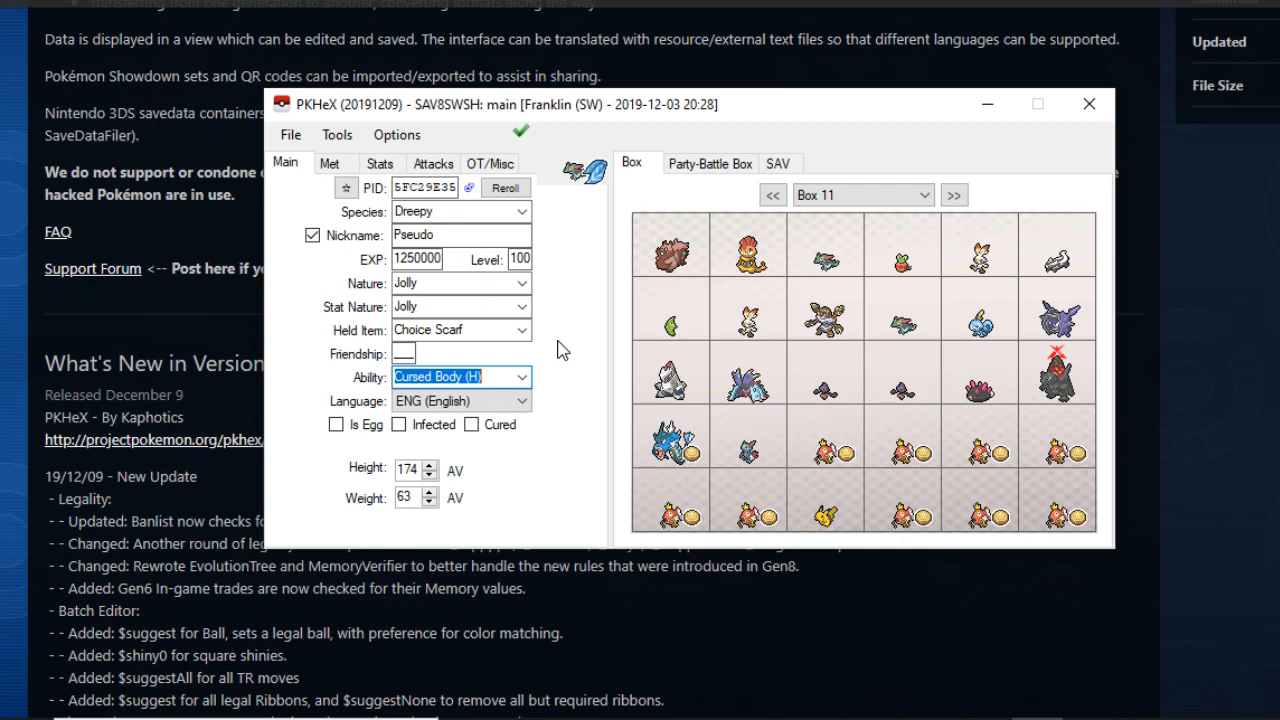
click(521, 380)
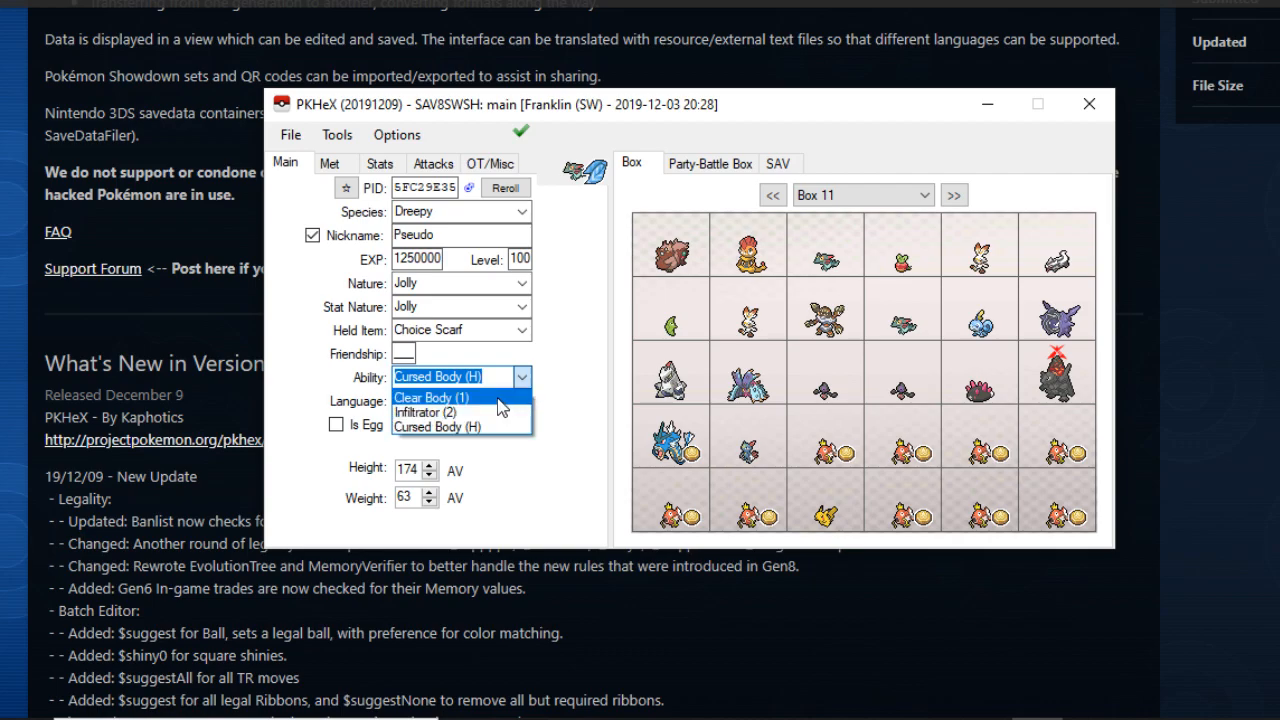
click(549, 417)
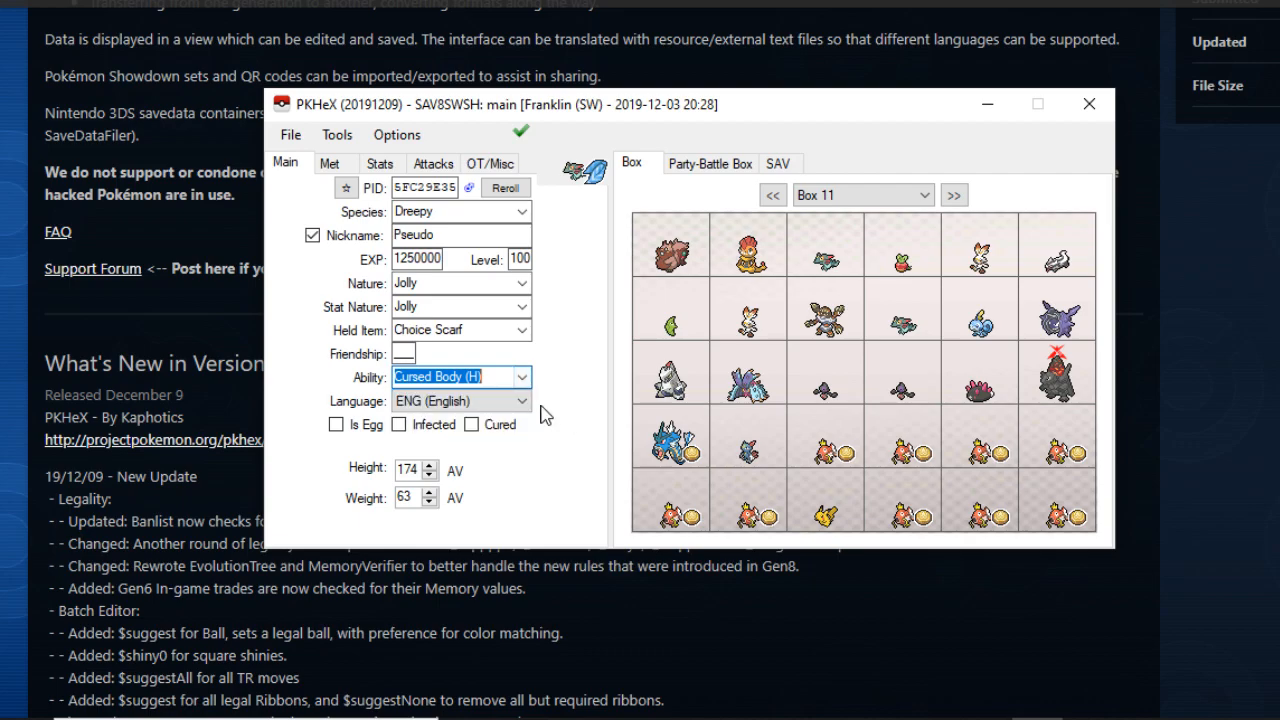
Set the Dreepy's language to JPN (日本語), and turn its egg status on and back off.
click(446, 401)
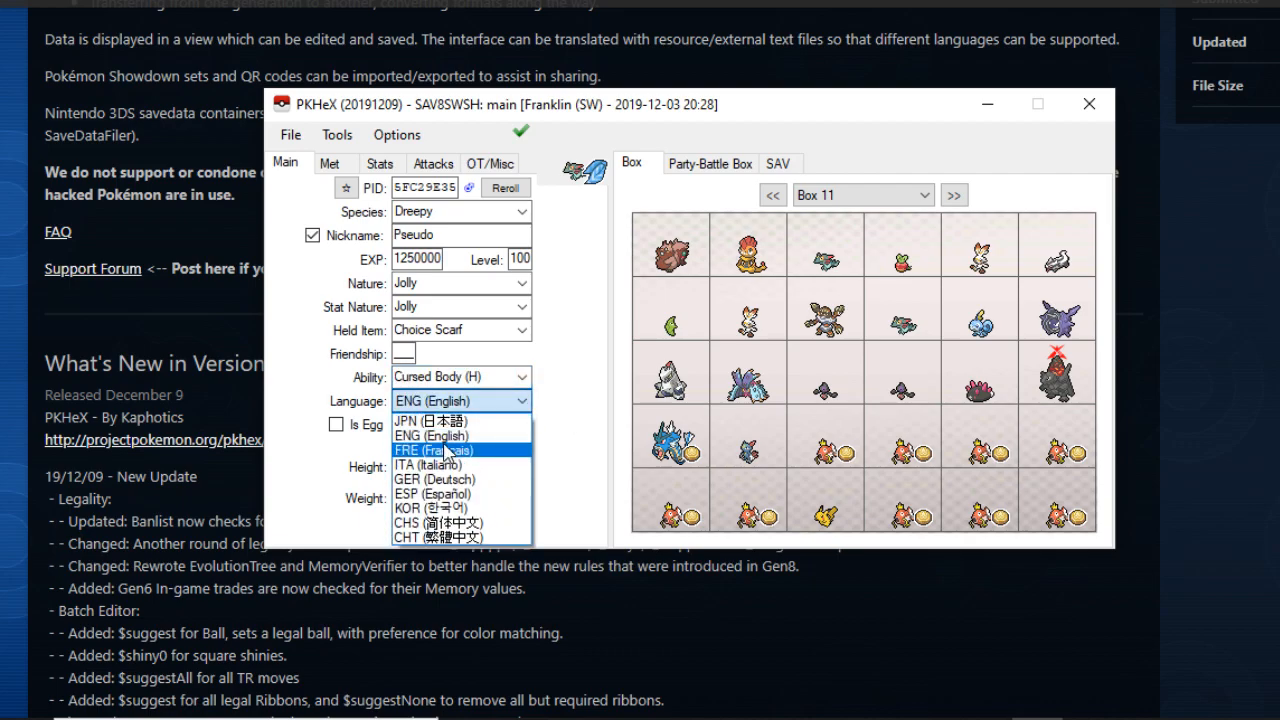
click(476, 421)
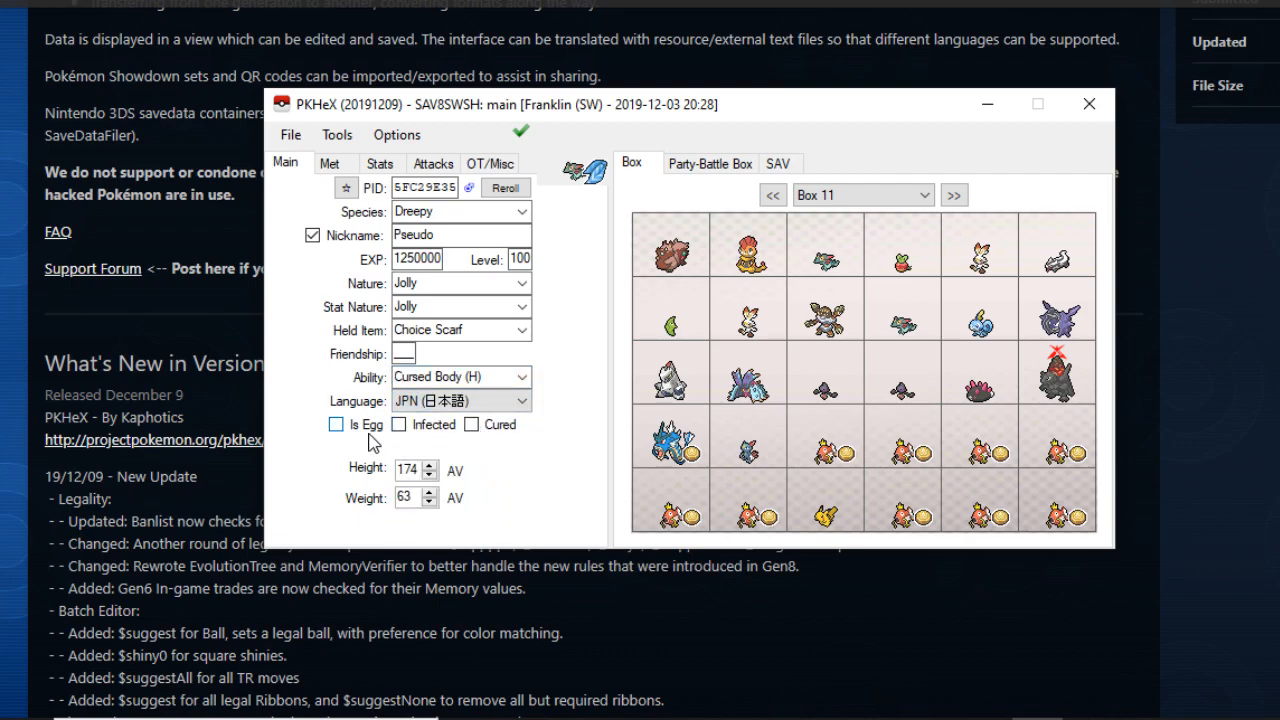
click(337, 425)
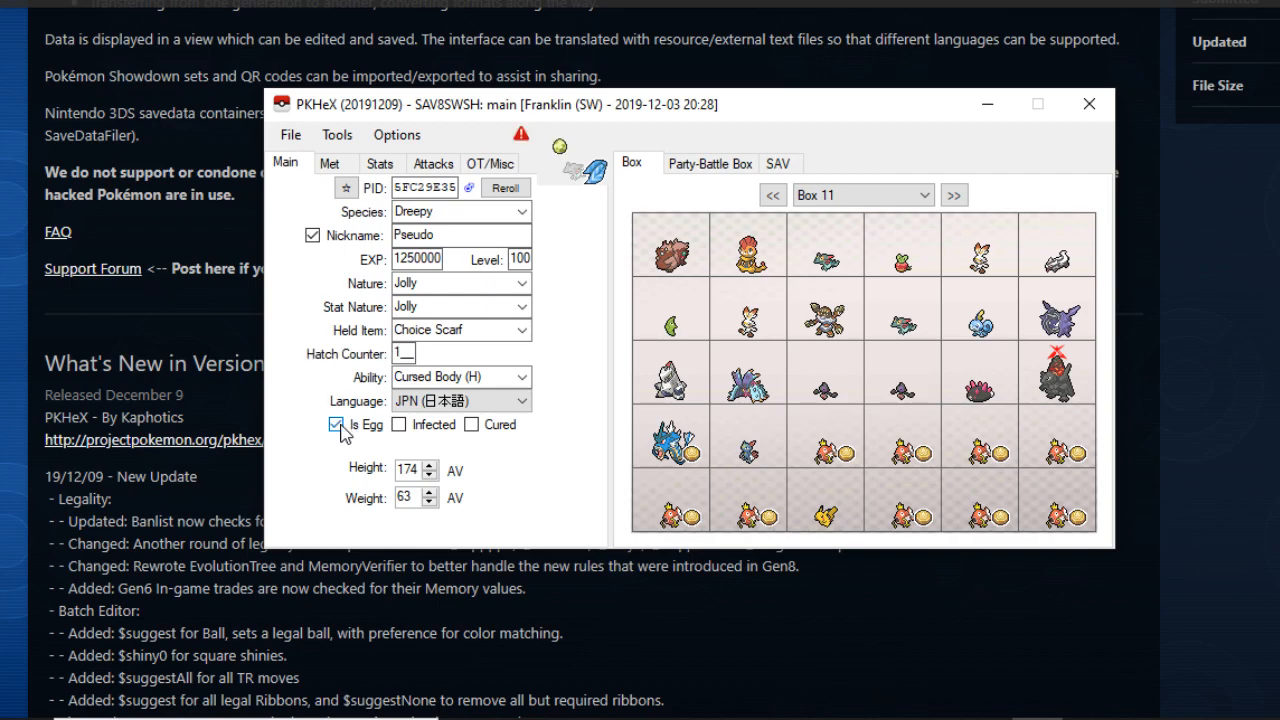
click(337, 425)
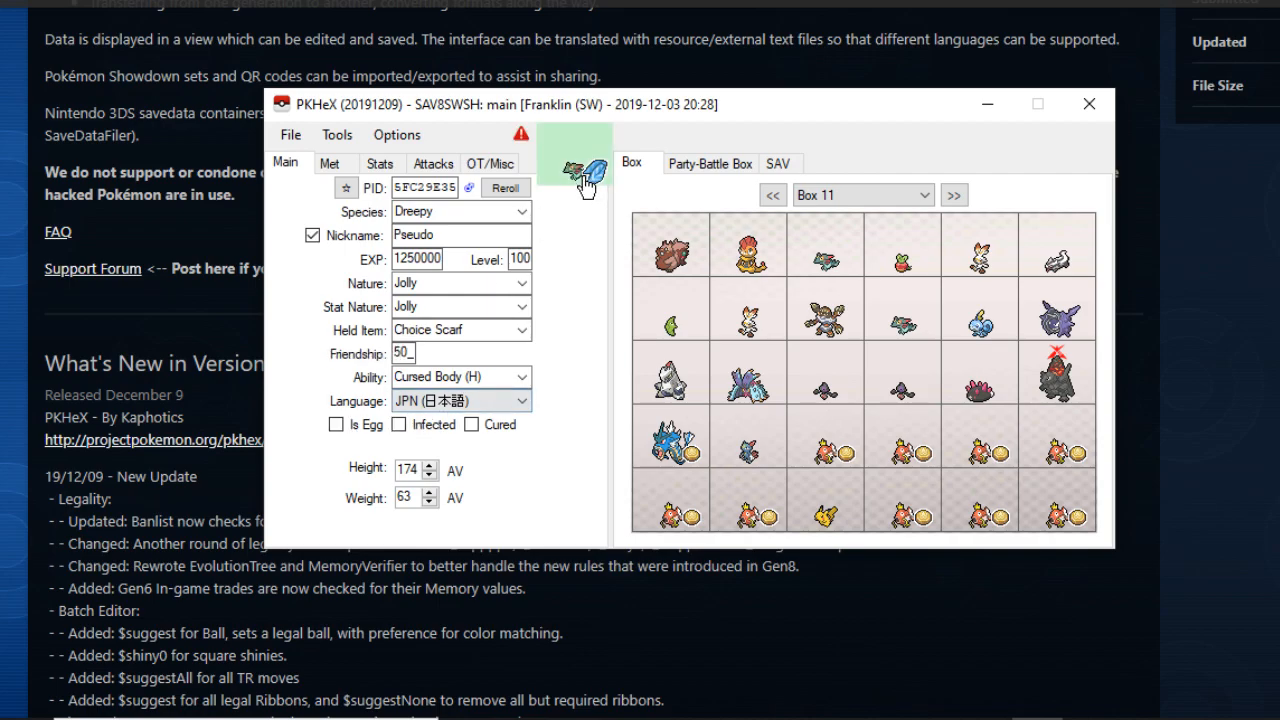
Check the legality report of the edited Dreepy for its invalid properties.
click(521, 134)
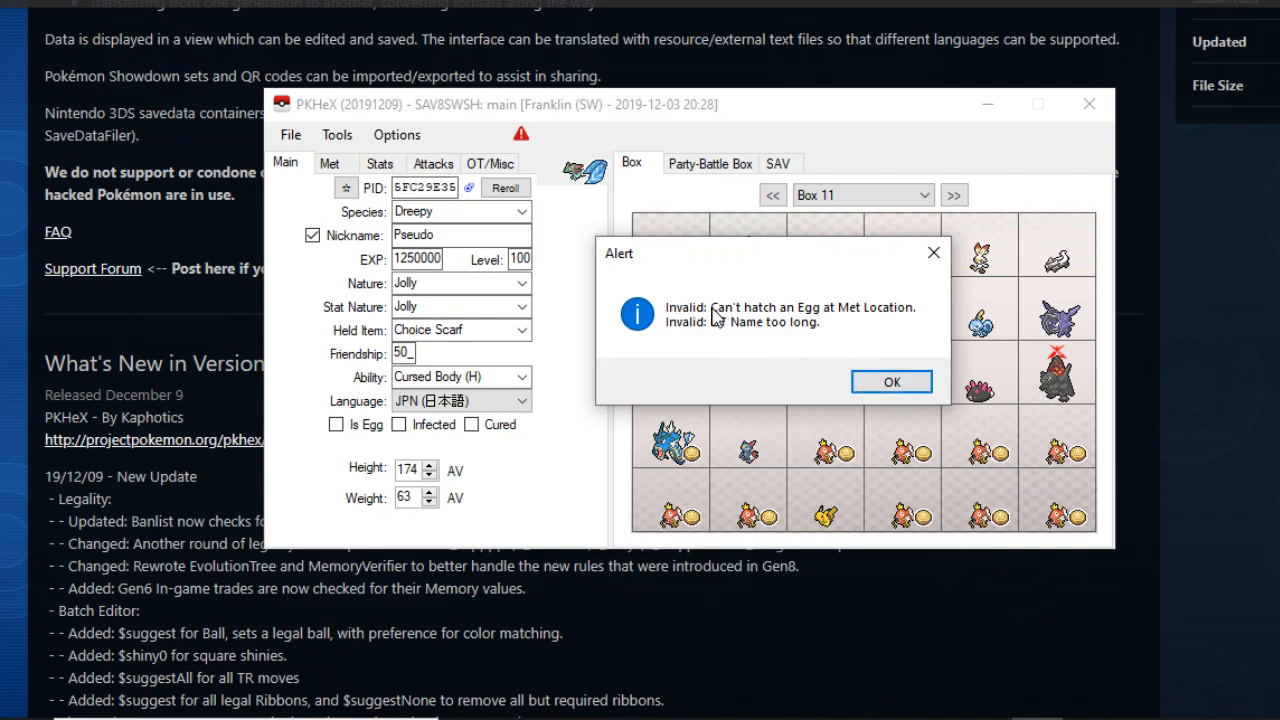
click(887, 383)
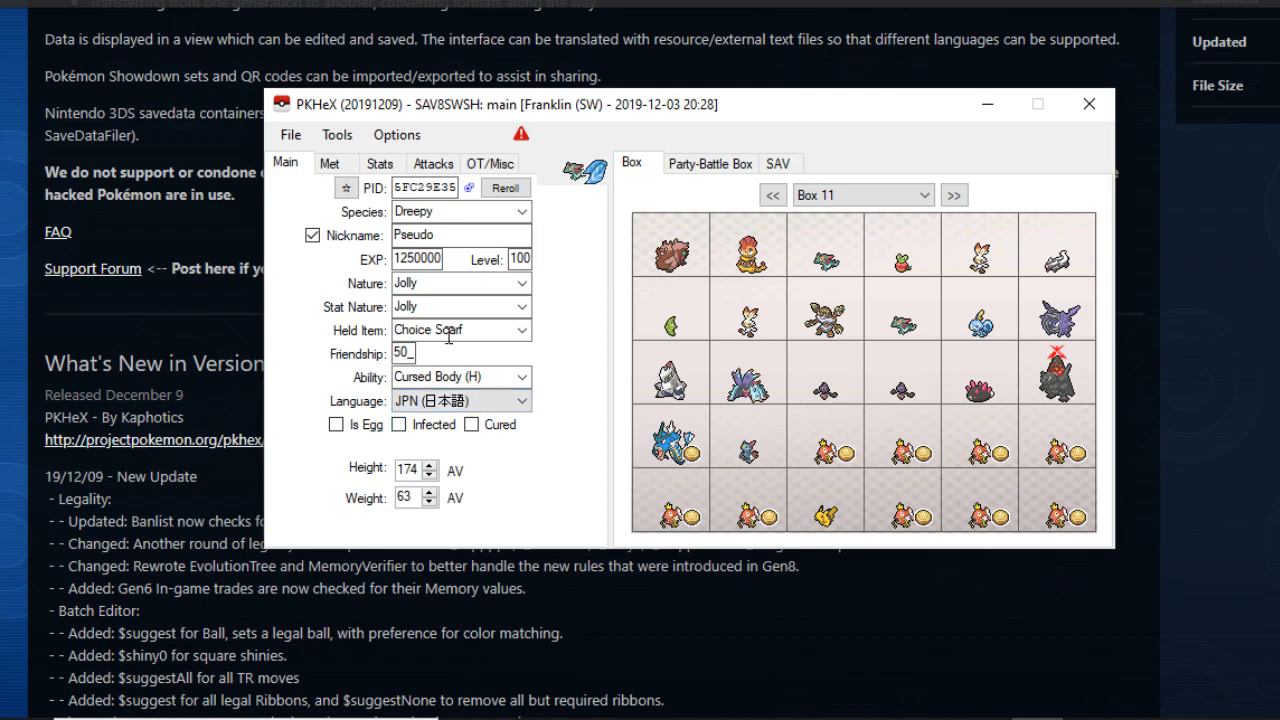
click(520, 136)
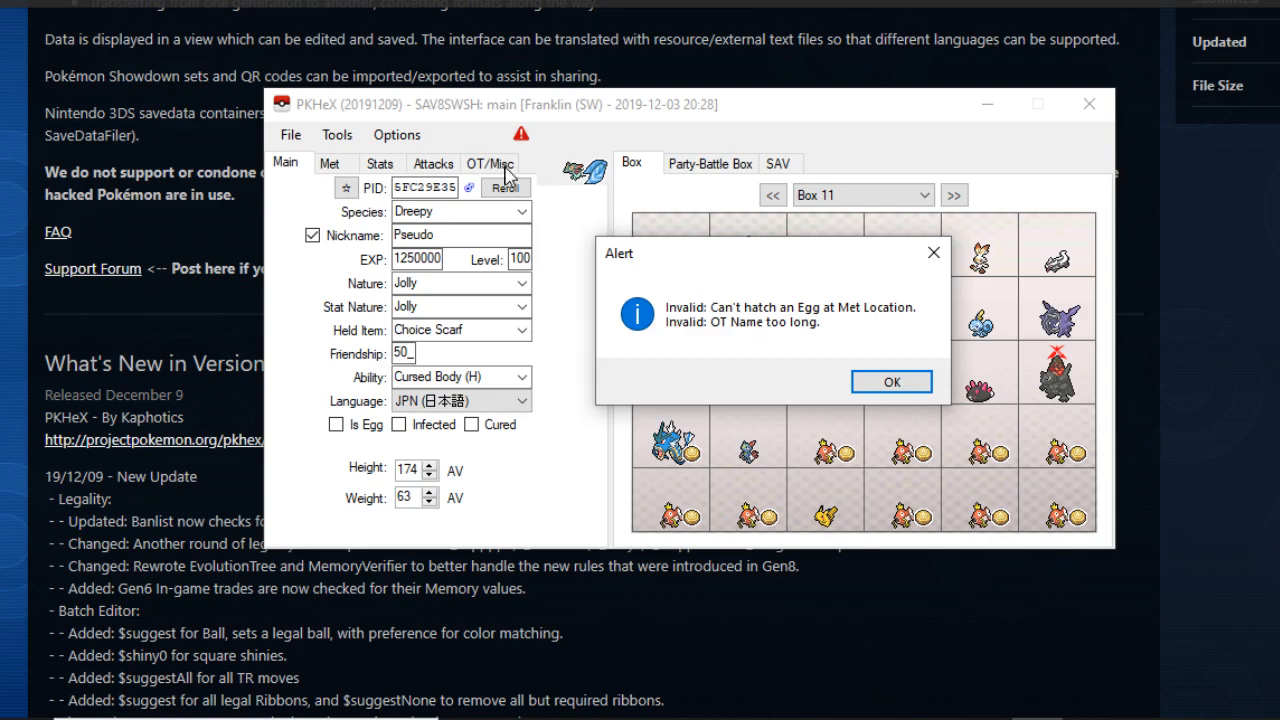
click(868, 386)
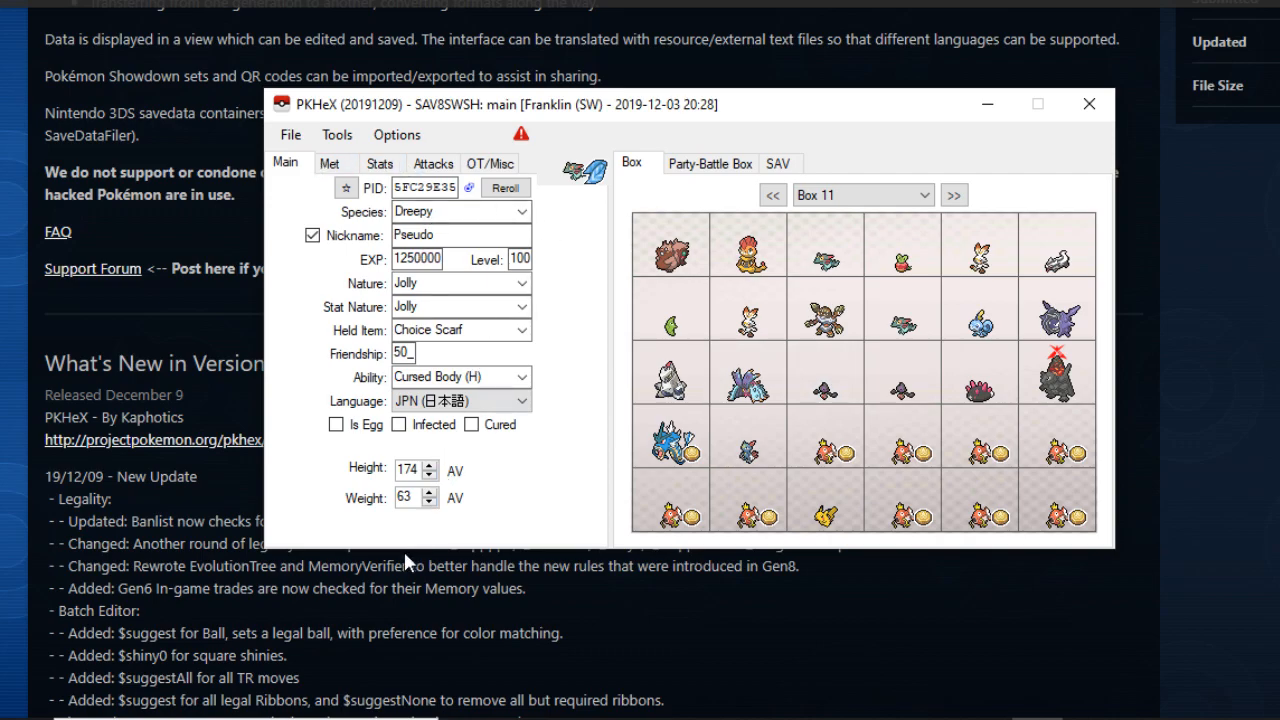
Mark the Dreepy as infected with and cured of Pokérus, and clear both flags again.
click(399, 425)
click(399, 425)
click(474, 425)
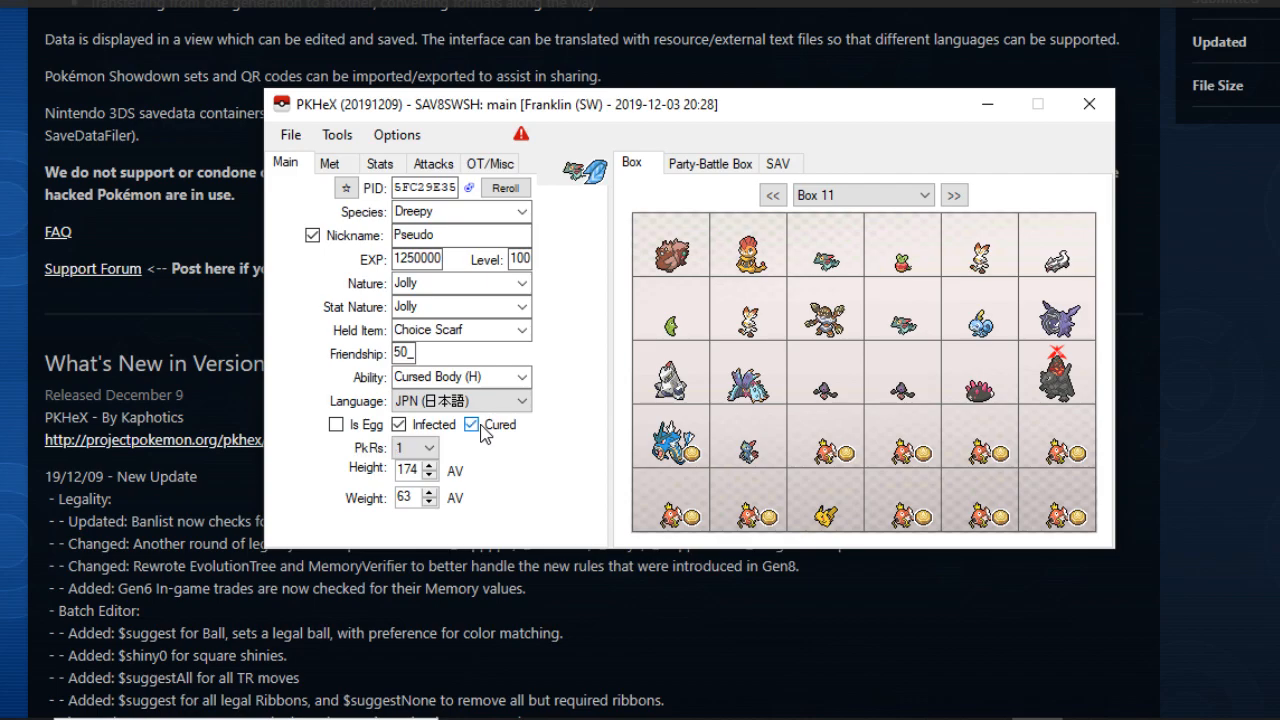
click(399, 425)
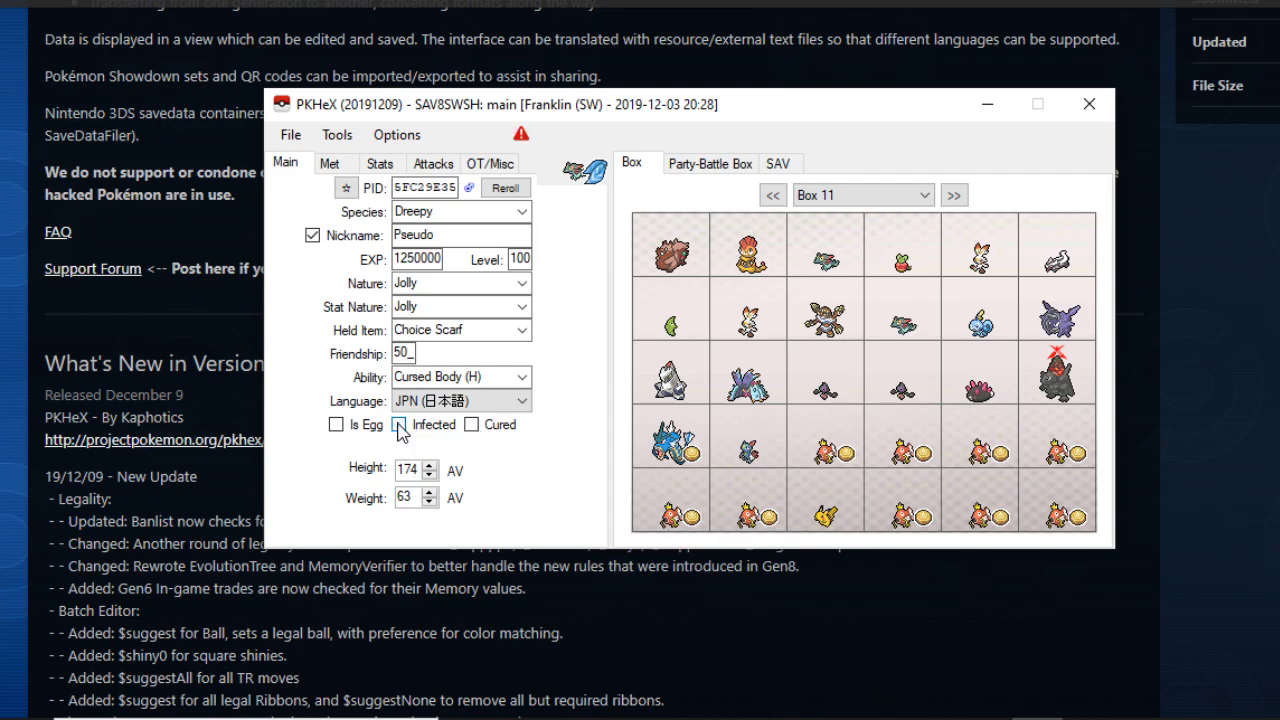
Remove the As Egg flag from the Dreepy's met data and check its legality.
click(329, 163)
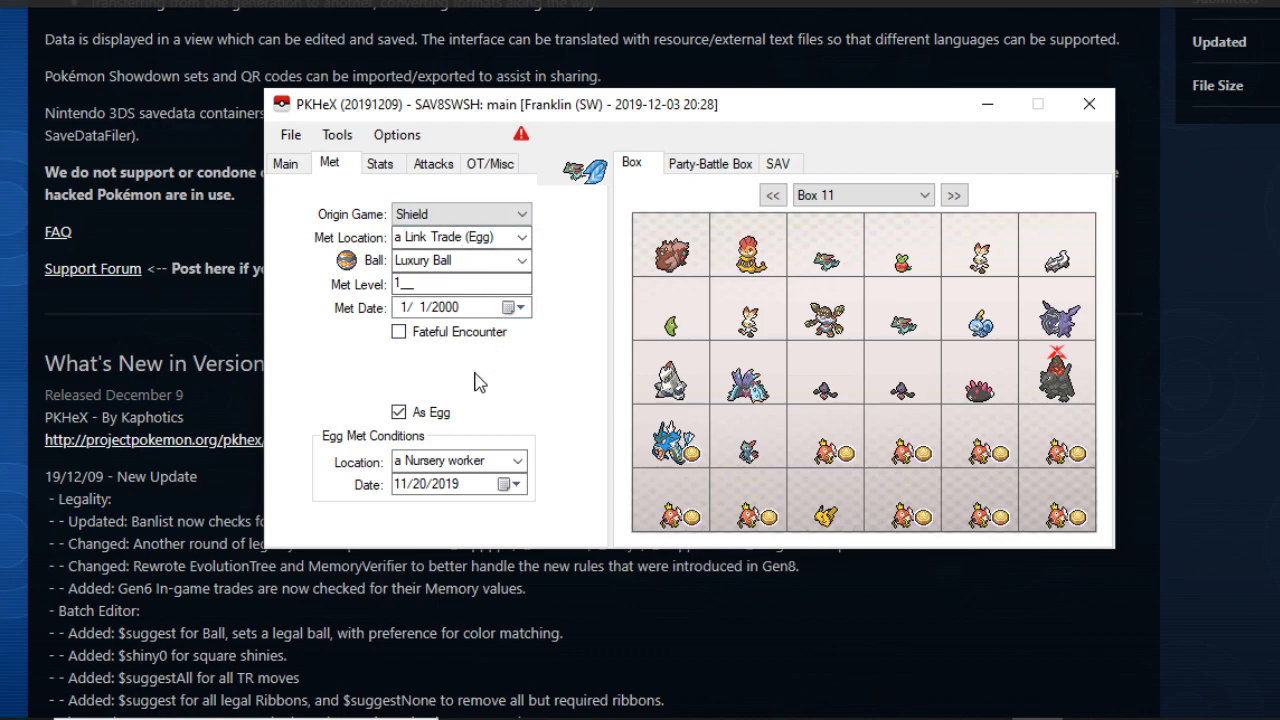
click(398, 413)
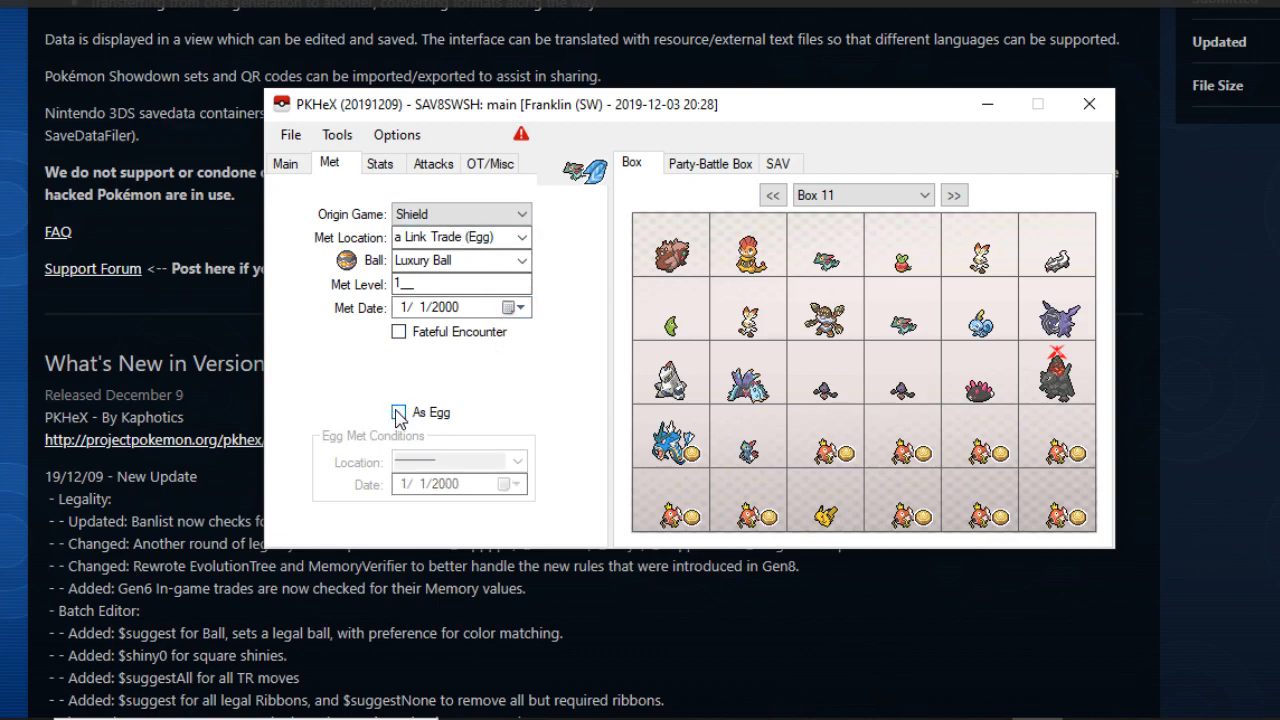
click(521, 137)
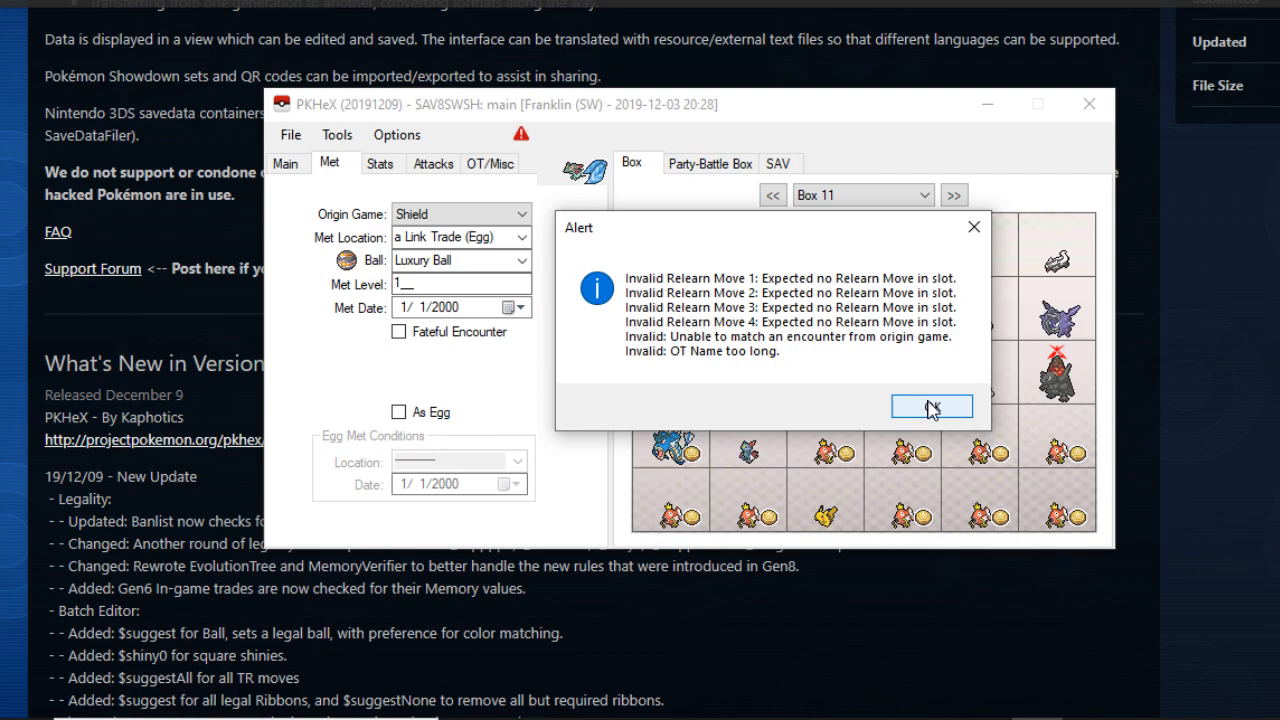
click(930, 408)
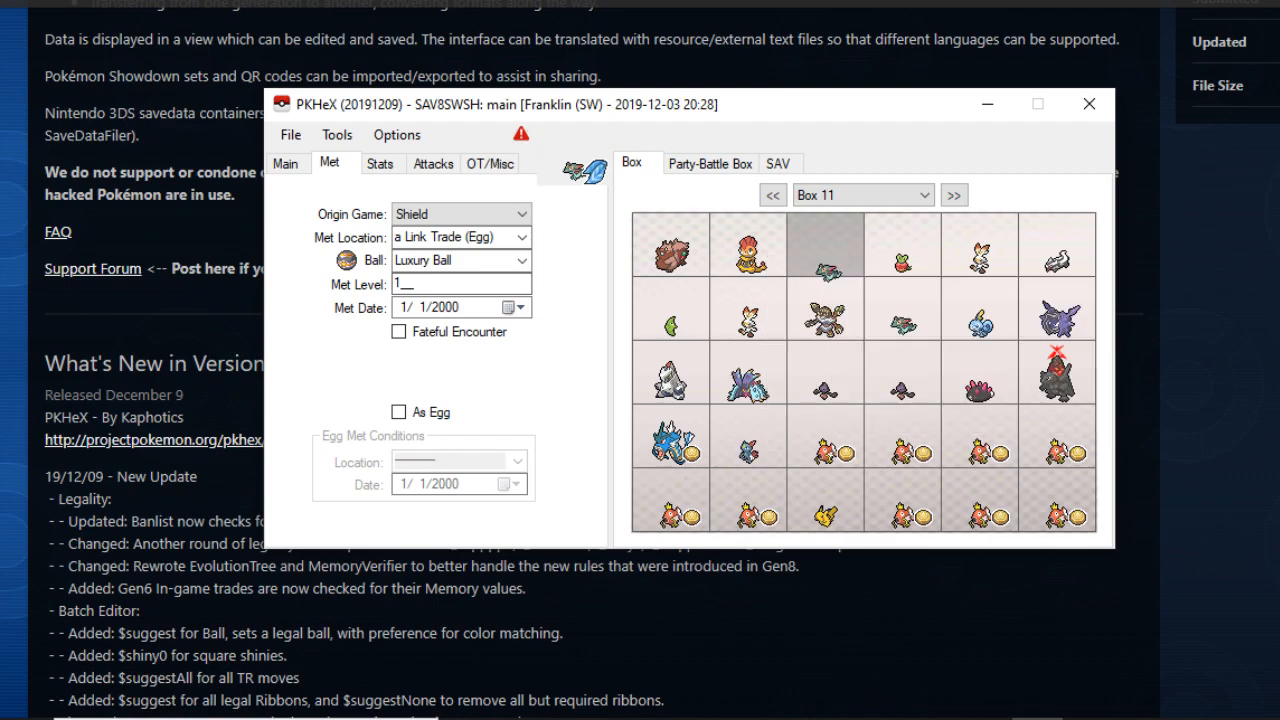
Reload the original Dreepy from the first row of Box 11 into the editor and show its main properties.
drag(822, 256, 580, 172)
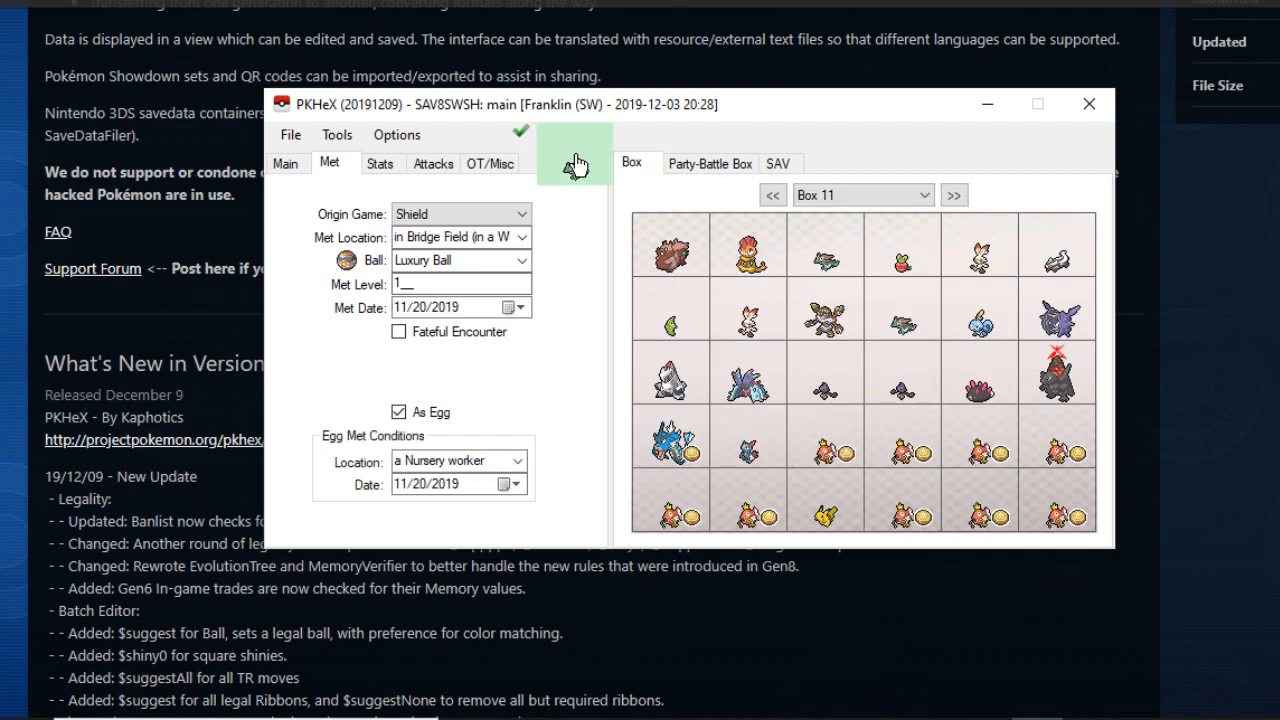
click(296, 164)
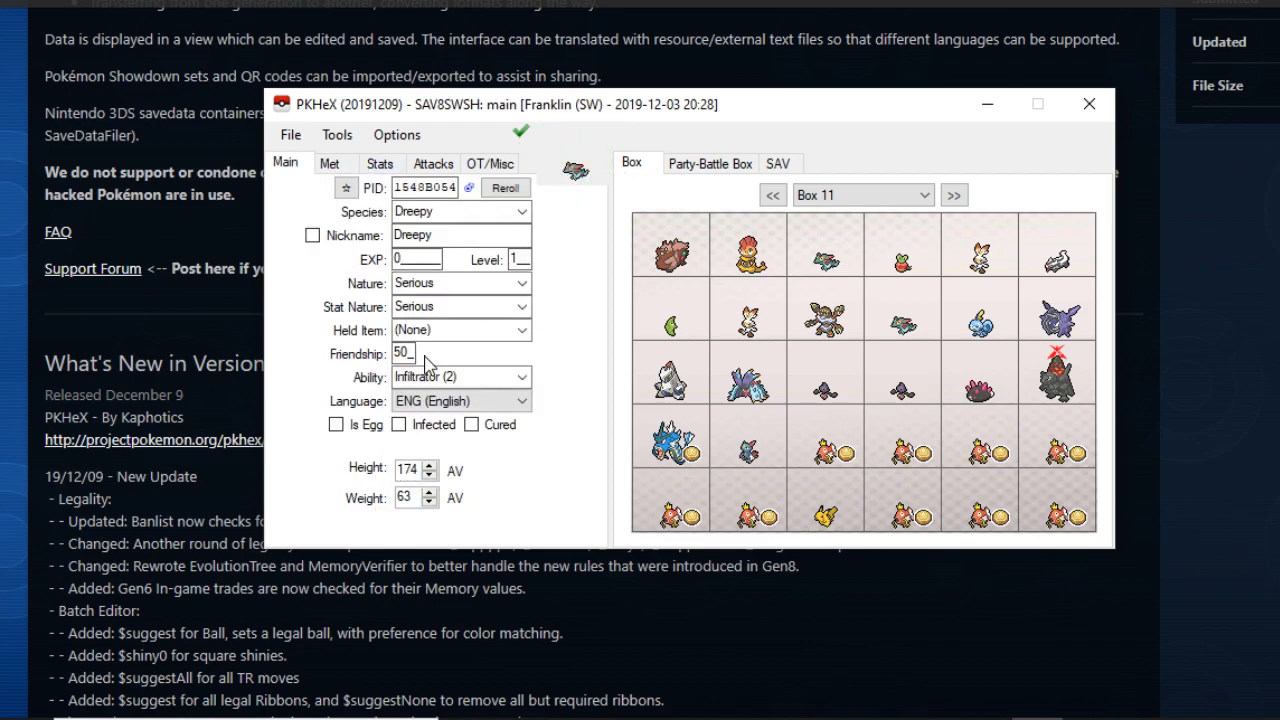
Review the Dreepy's origin game and met location options, and change its ball to Moon Ball.
click(338, 166)
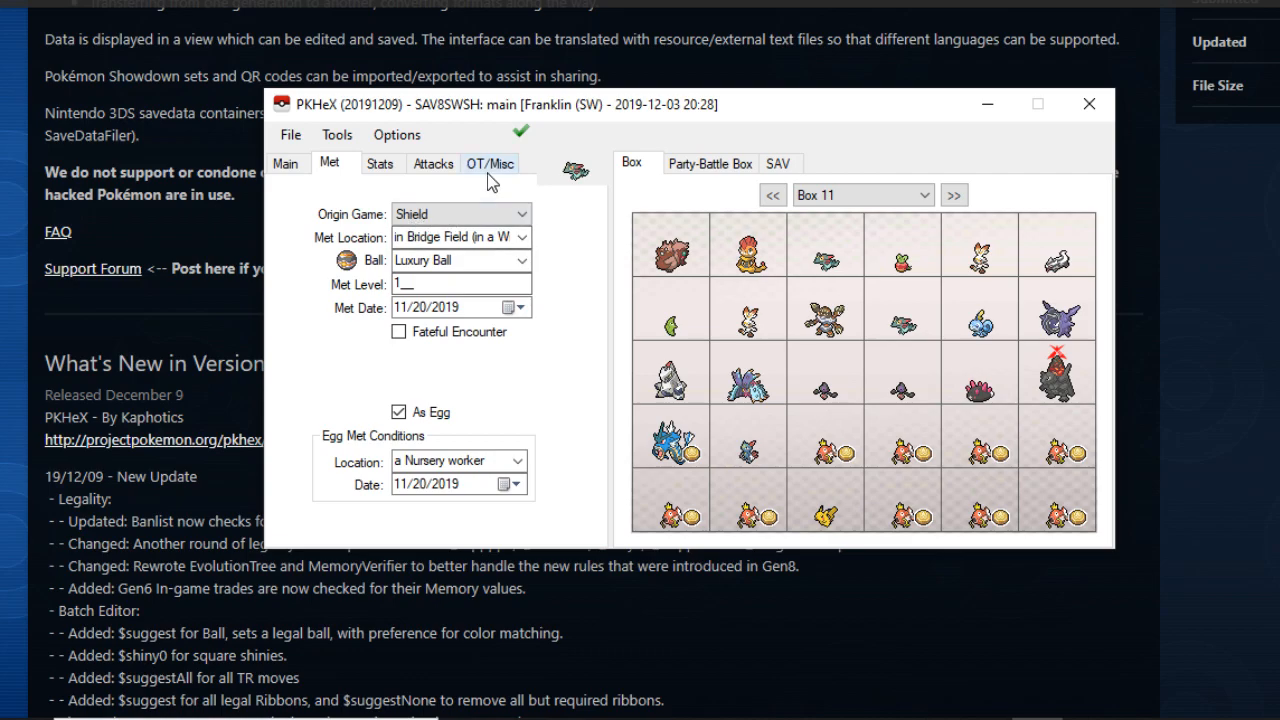
click(520, 217)
click(522, 220)
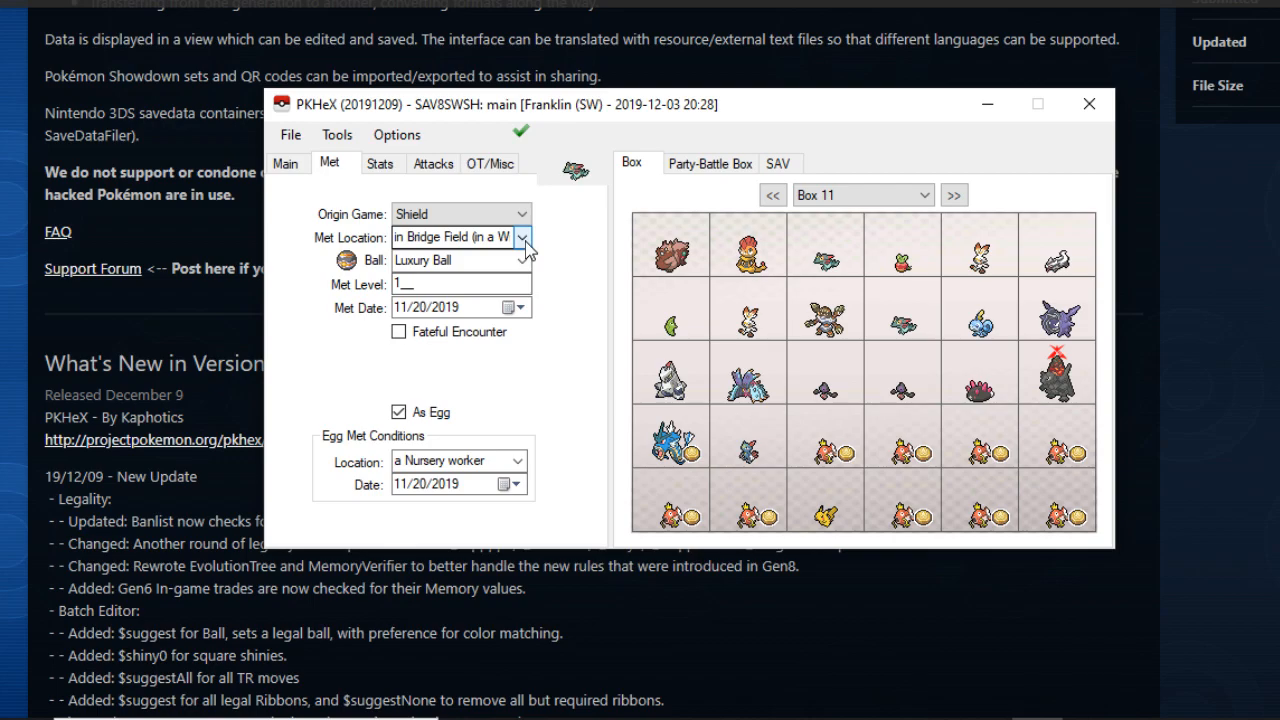
click(522, 238)
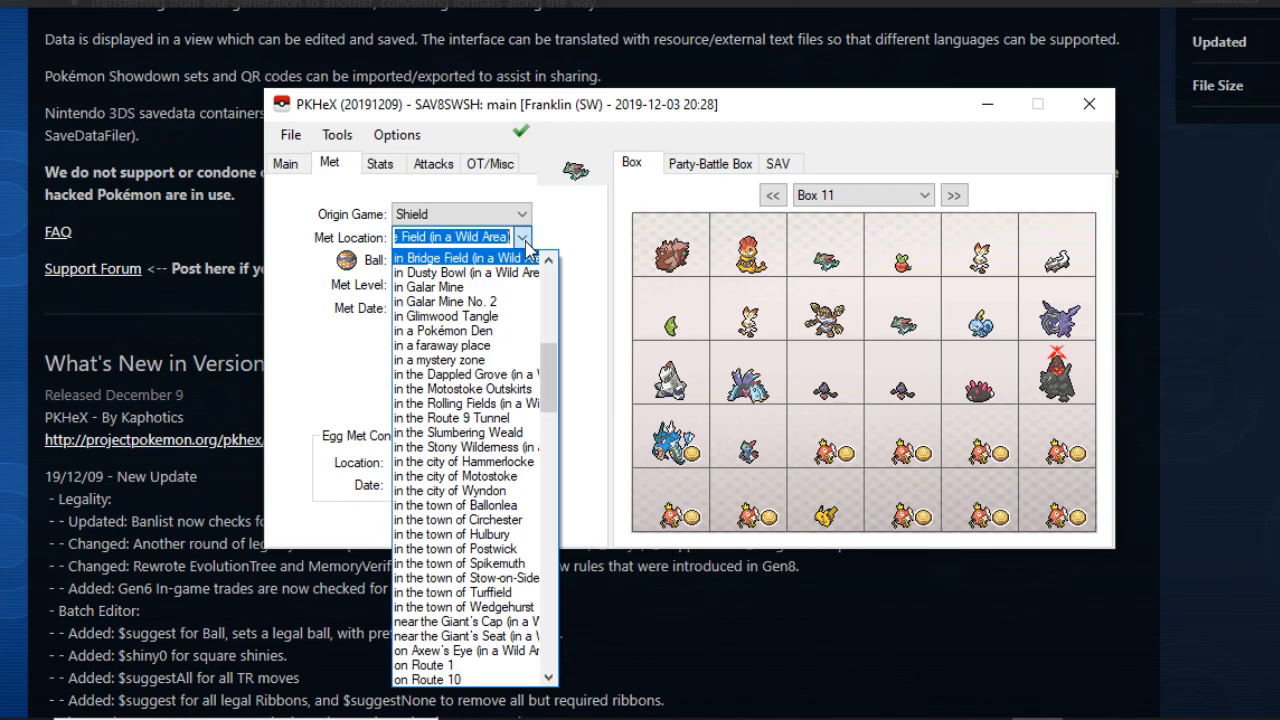
click(524, 240)
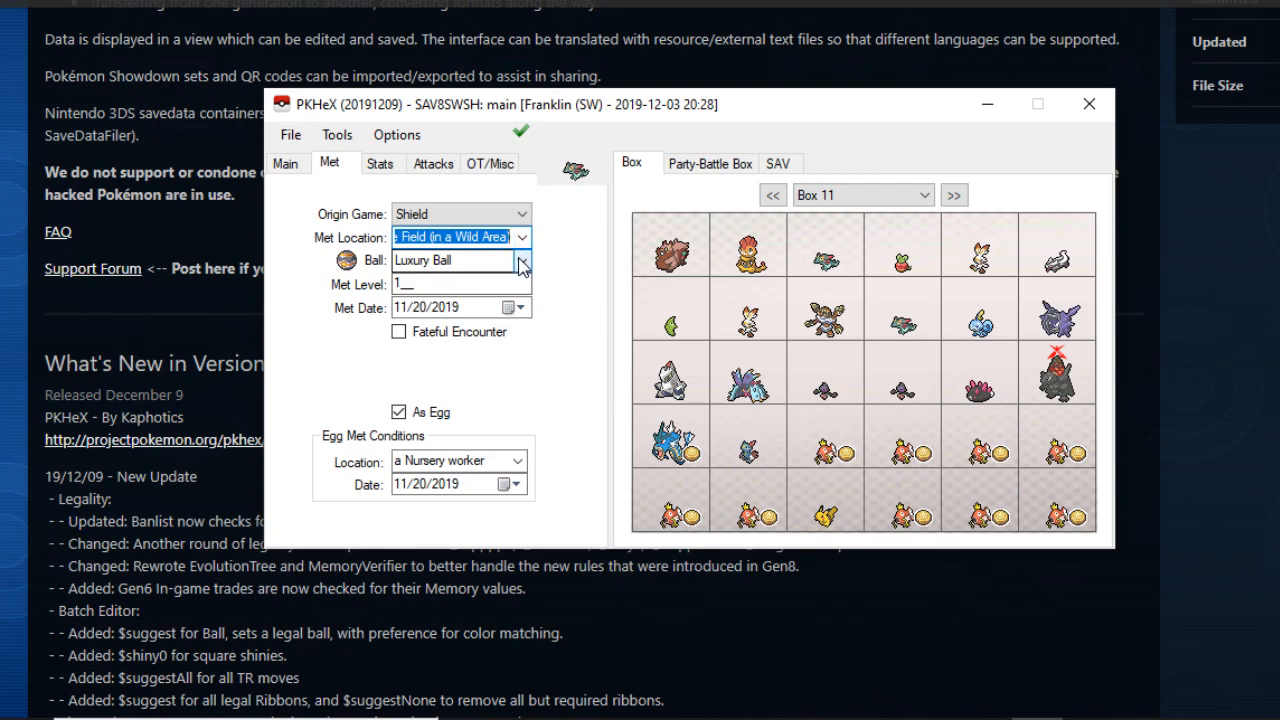
click(520, 260)
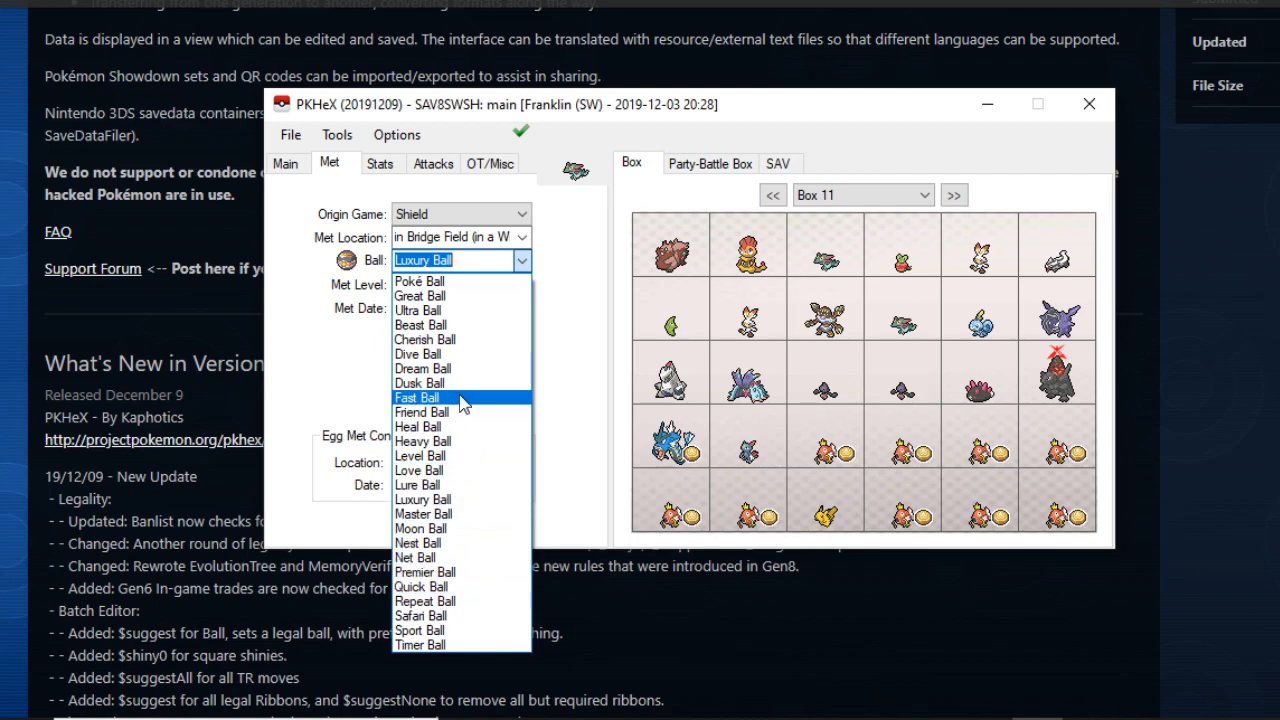
click(461, 533)
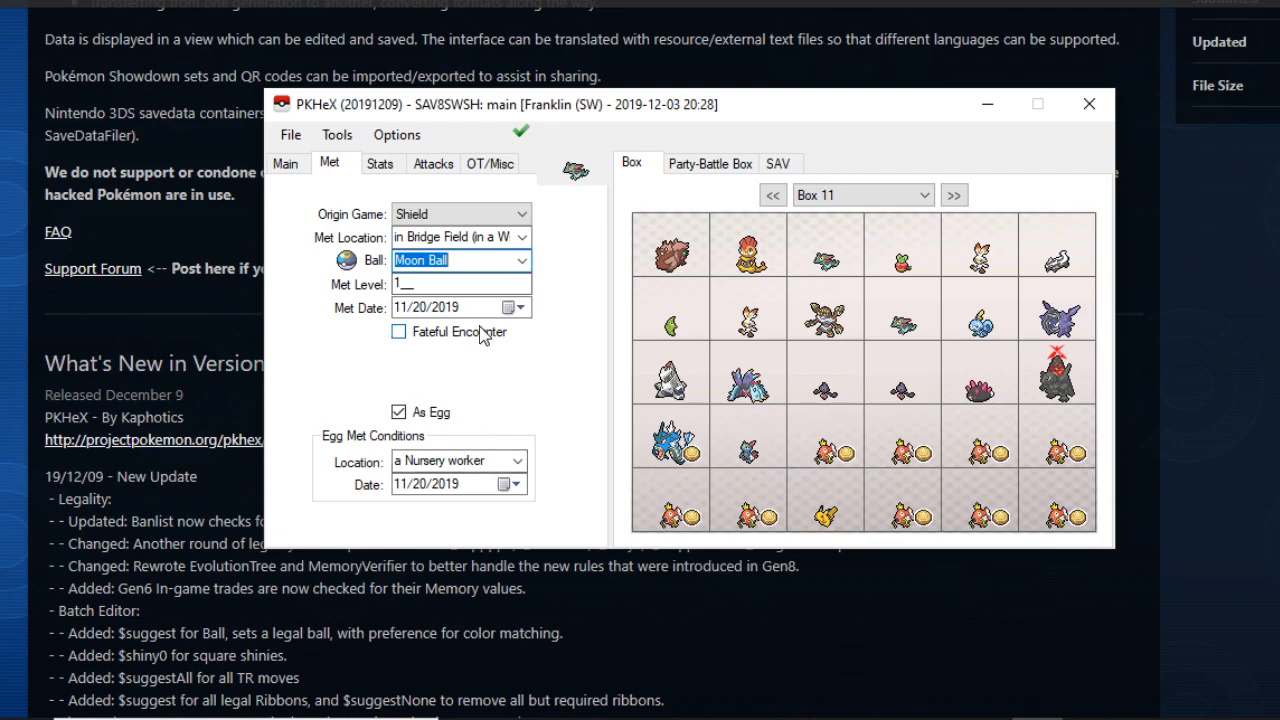
Set the Dreepy's HP, Attack, Defense, Special Attack and Special Defense IVs to 31.
click(381, 164)
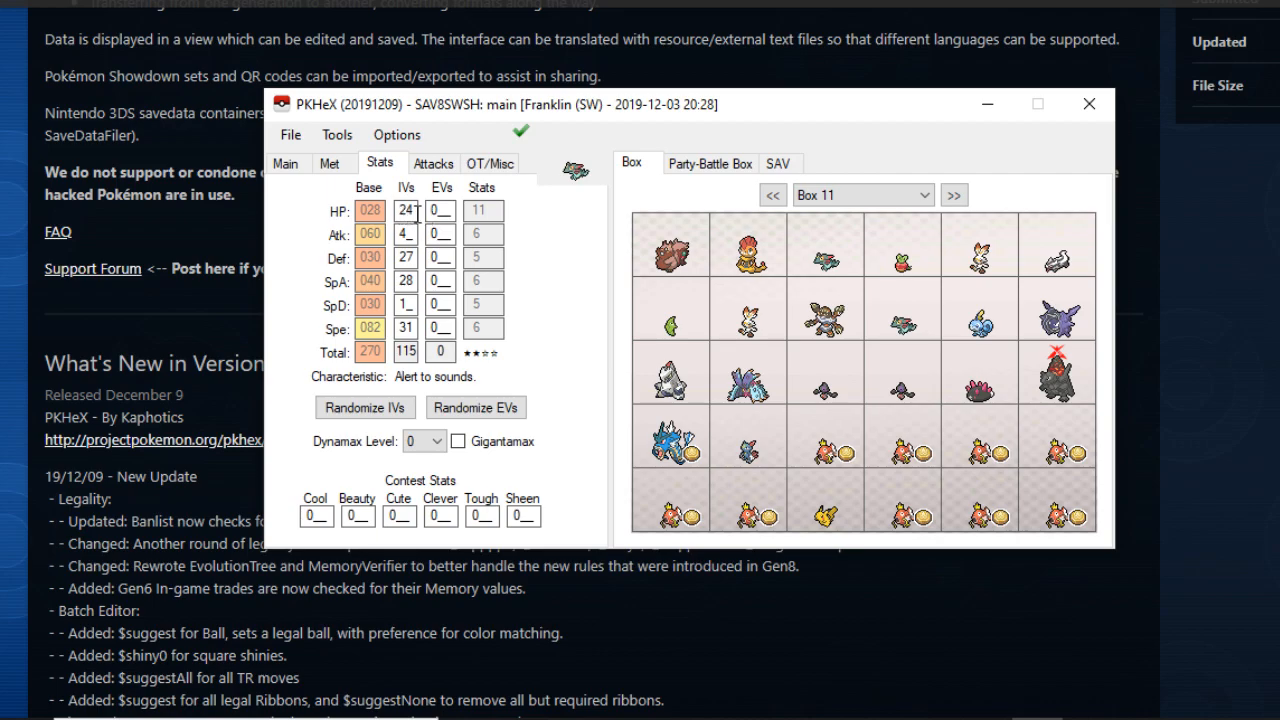
double_click(416, 210)
text(31)
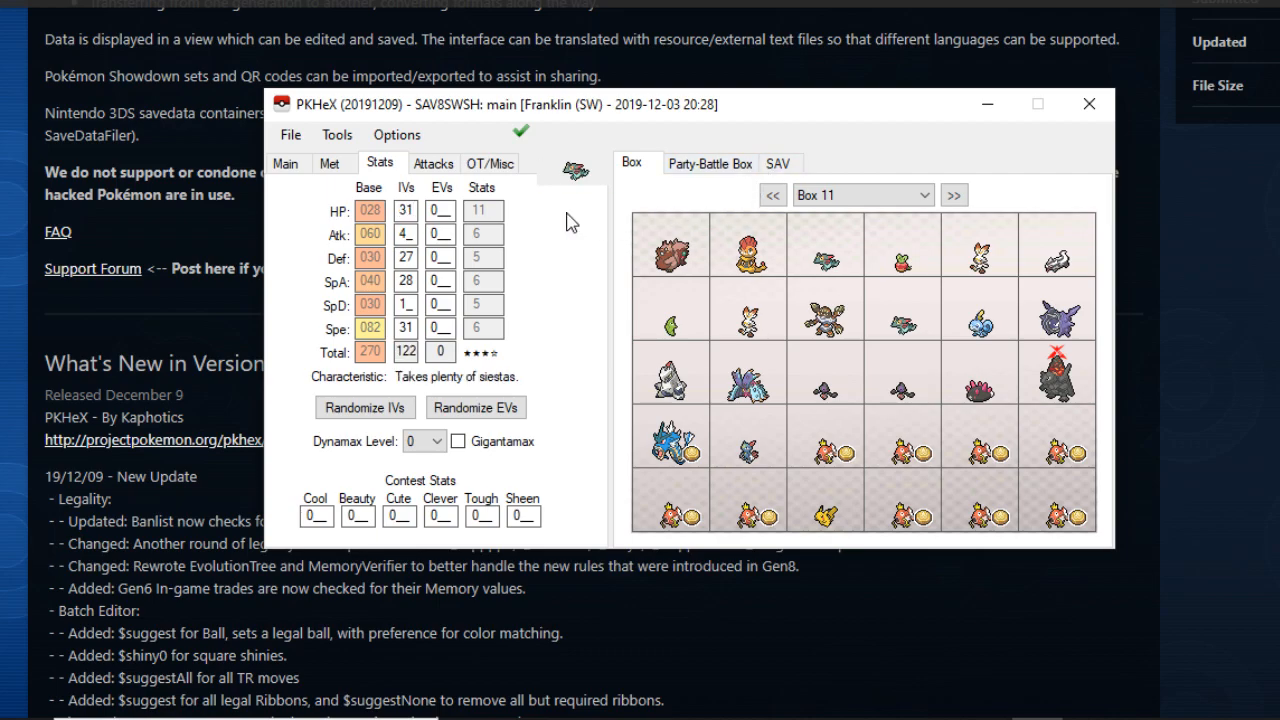
double_click(414, 234)
text(31)
double_click(415, 256)
text(31)
double_click(412, 281)
text(31)
double_click(410, 304)
text(31)
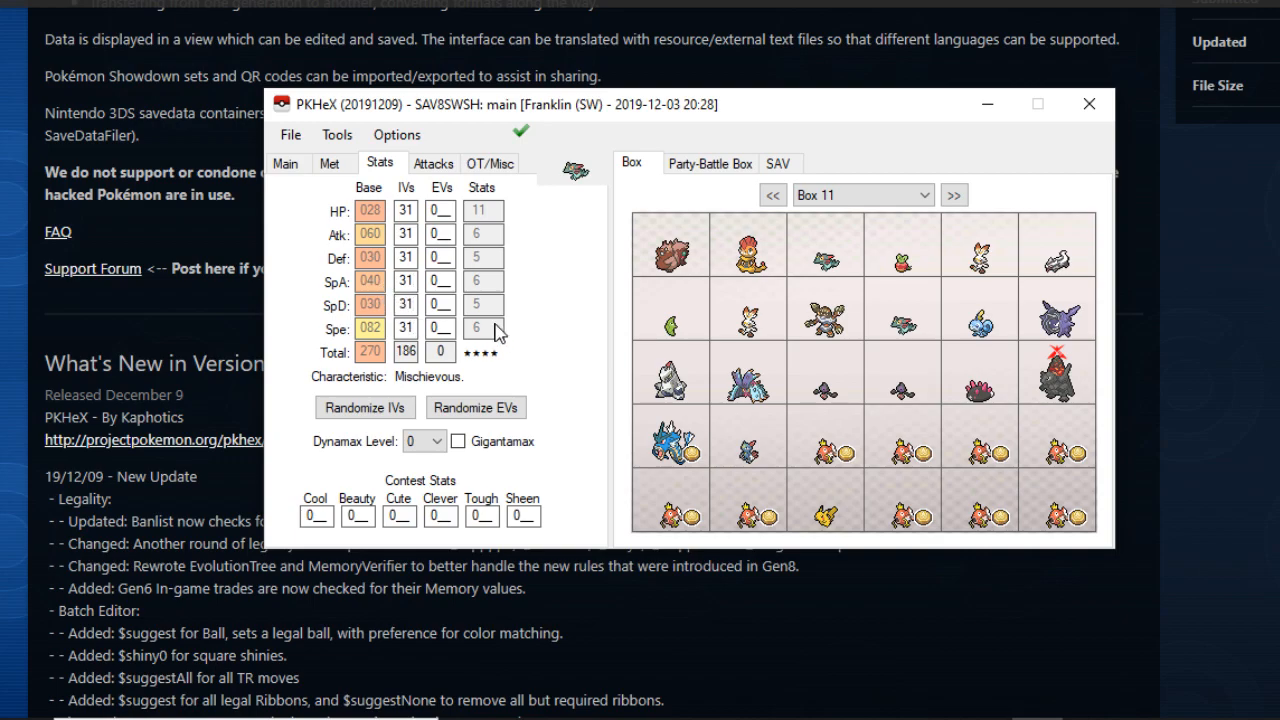
Lower the Dreepy's Attack IV to 0.
click(419, 236)
key(BackSpace)
key(BackSpace)
text(0)
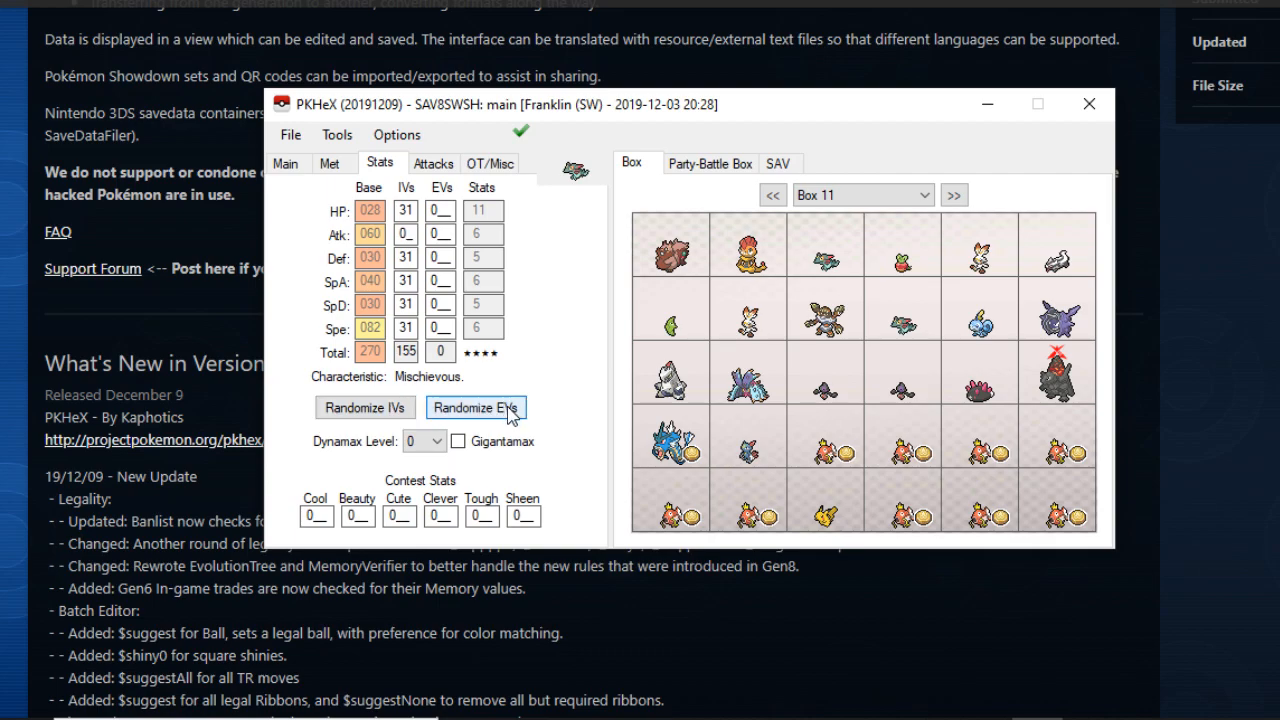
Give the Dreepy 252 Special Attack EVs, 252 Speed EVs and 6 HP EVs.
click(452, 281)
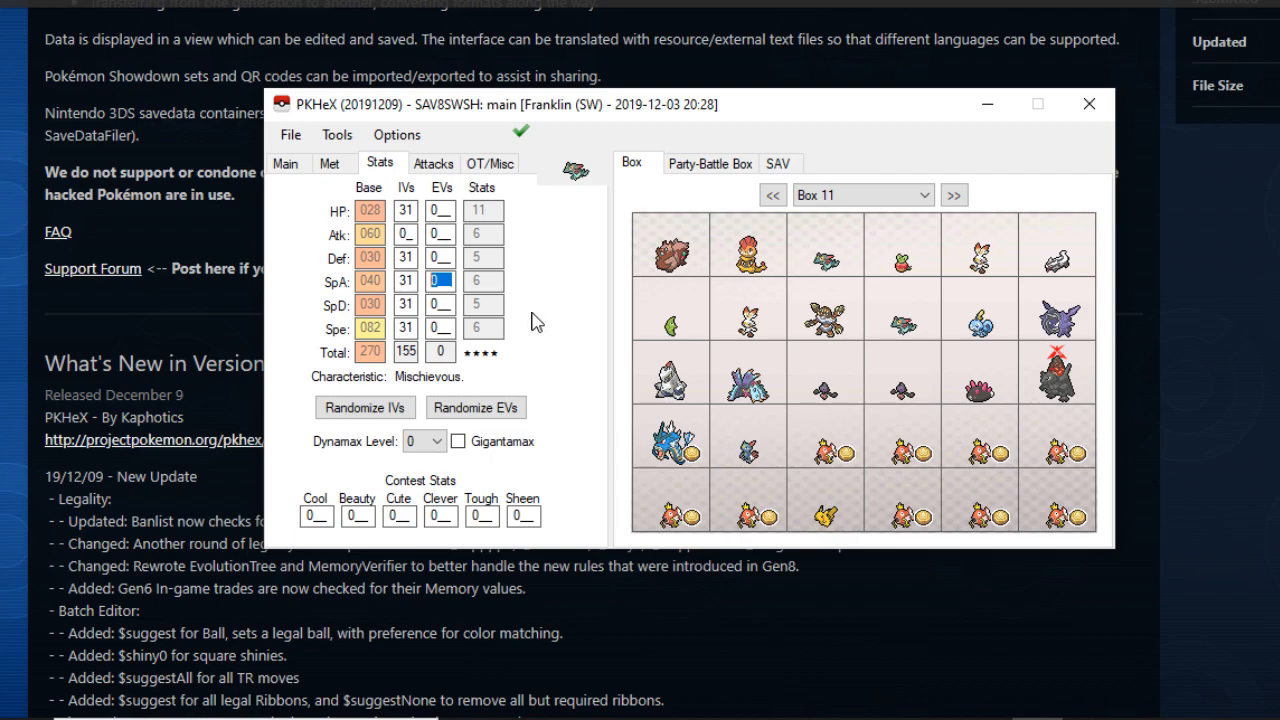
text(252)
click(448, 326)
text(252)
mouse_move(453, 352)
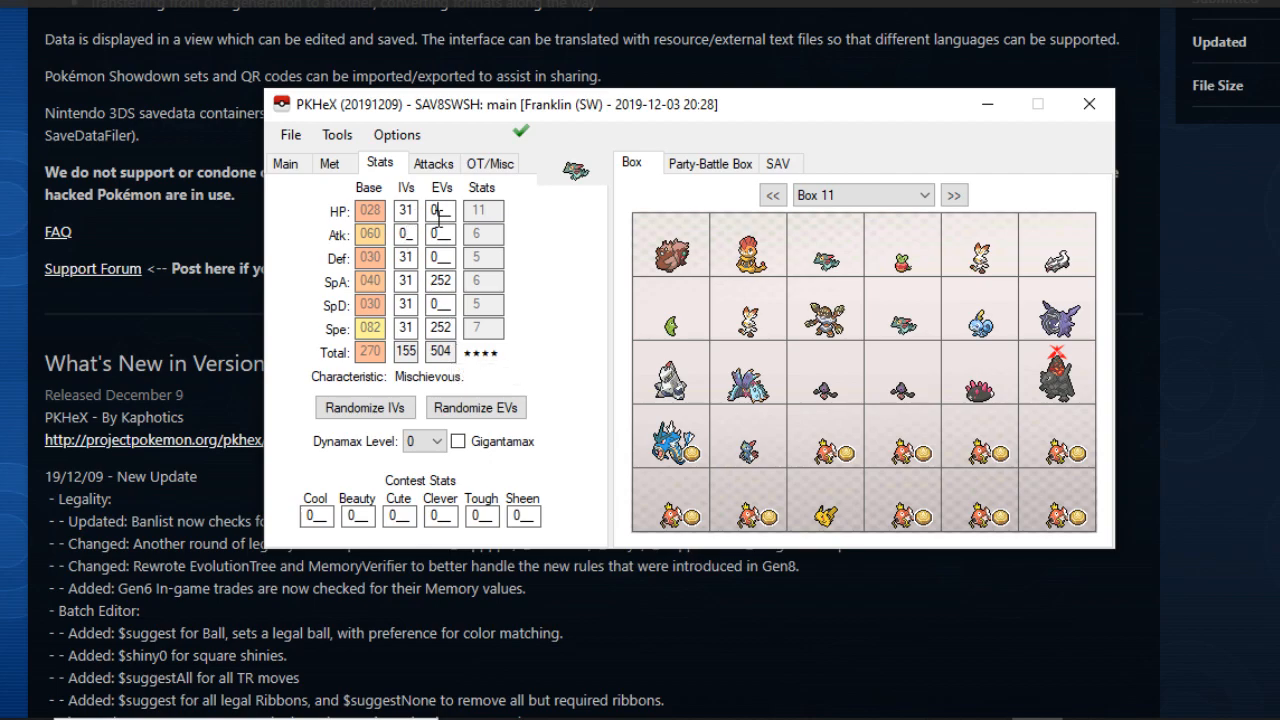
key(BackSpace)
text(6)
Set the Dreepy's Dynamax Level to 10.
click(437, 443)
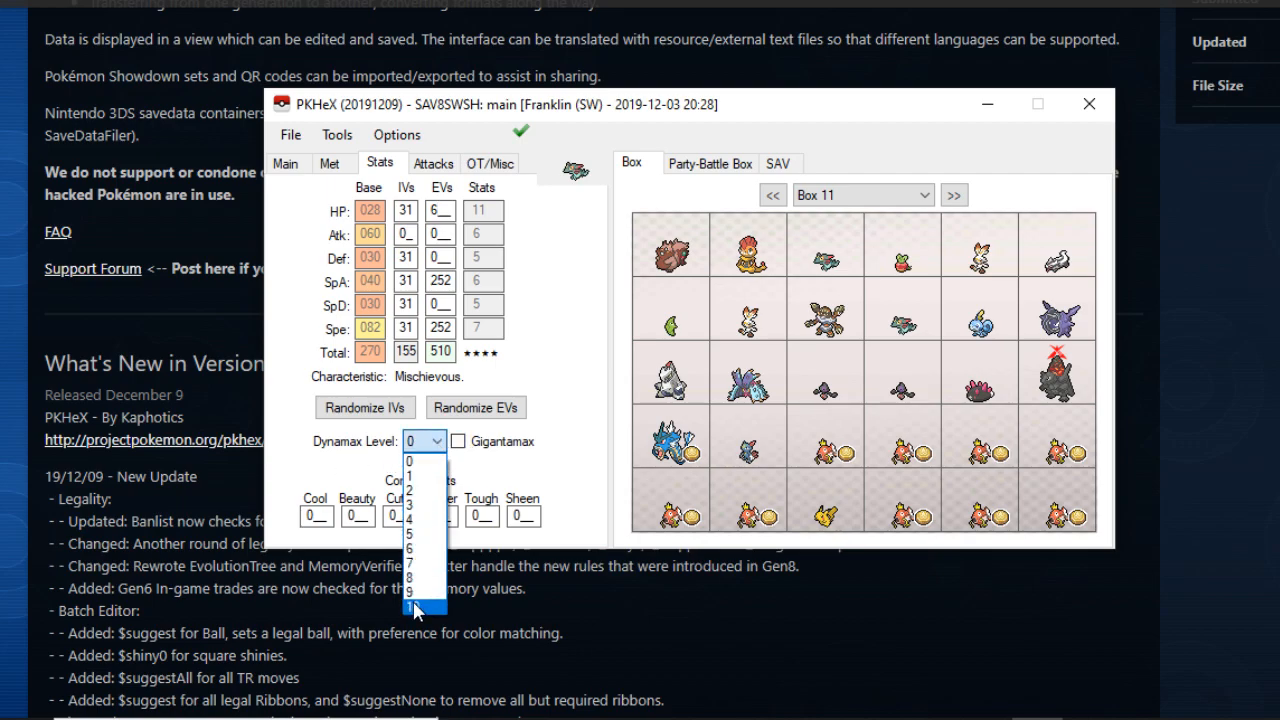
click(420, 606)
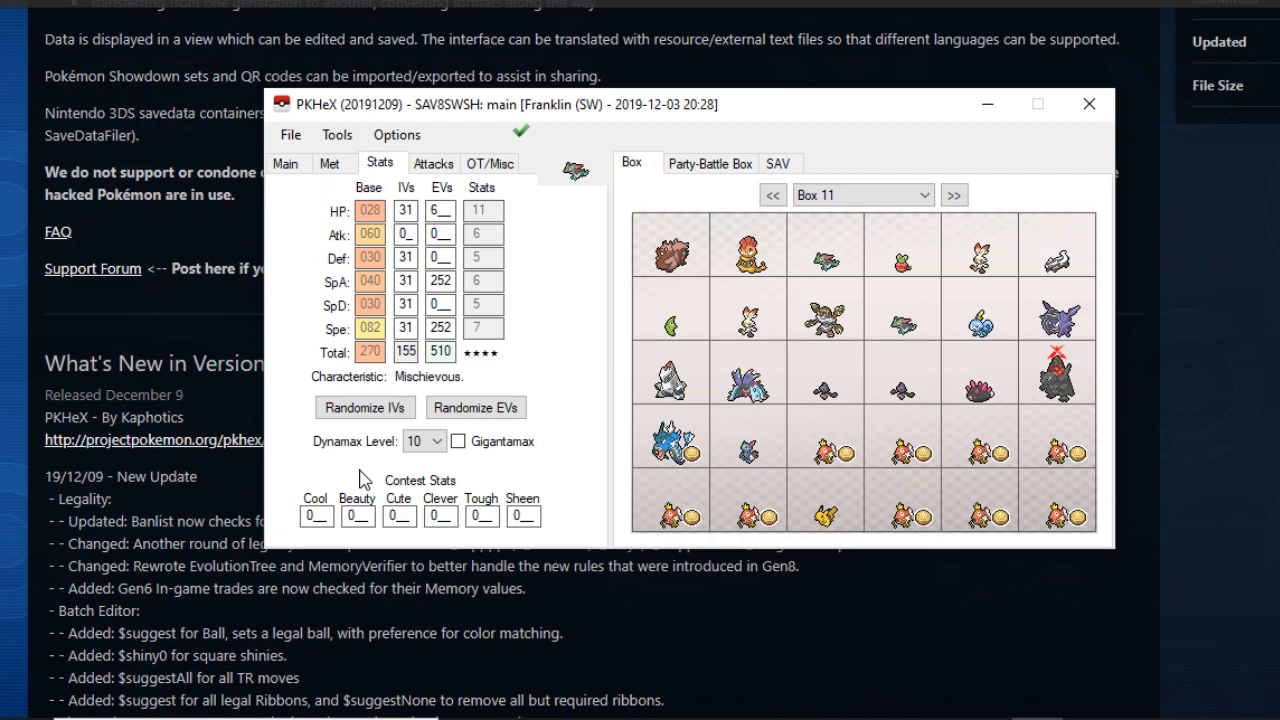
click(424, 441)
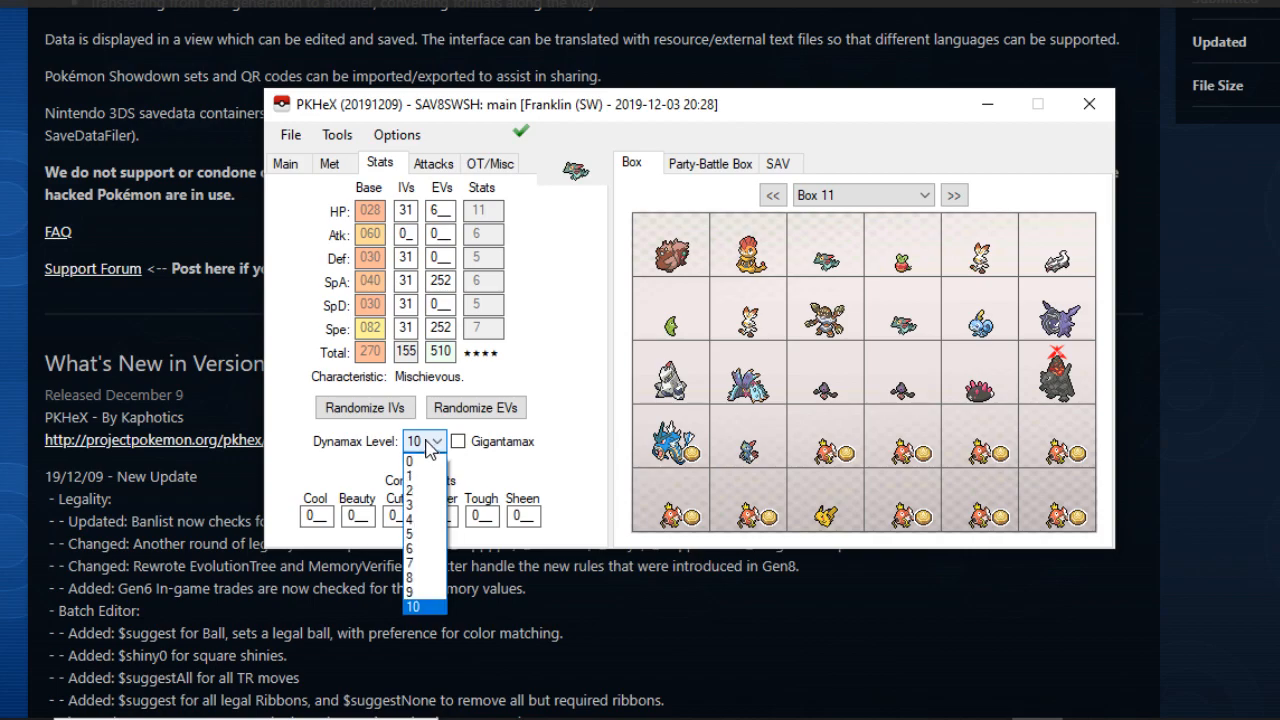
click(419, 615)
mouse_move(626, 716)
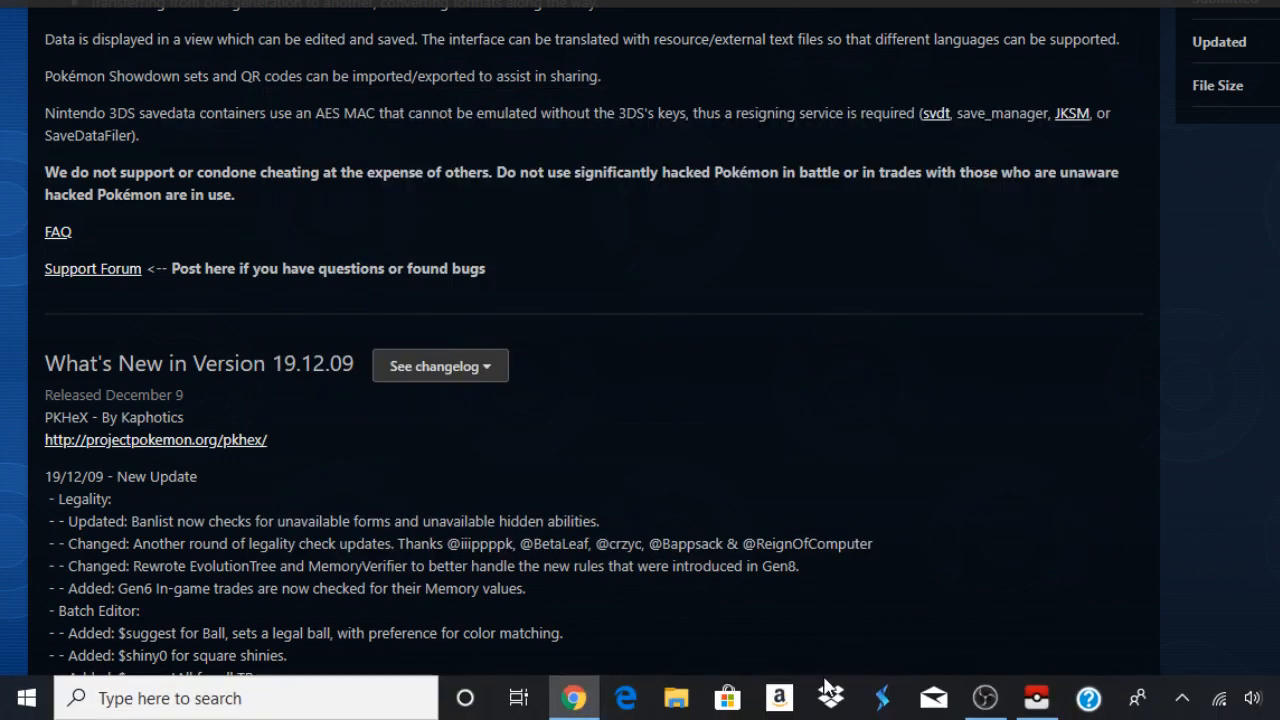
click(1036, 698)
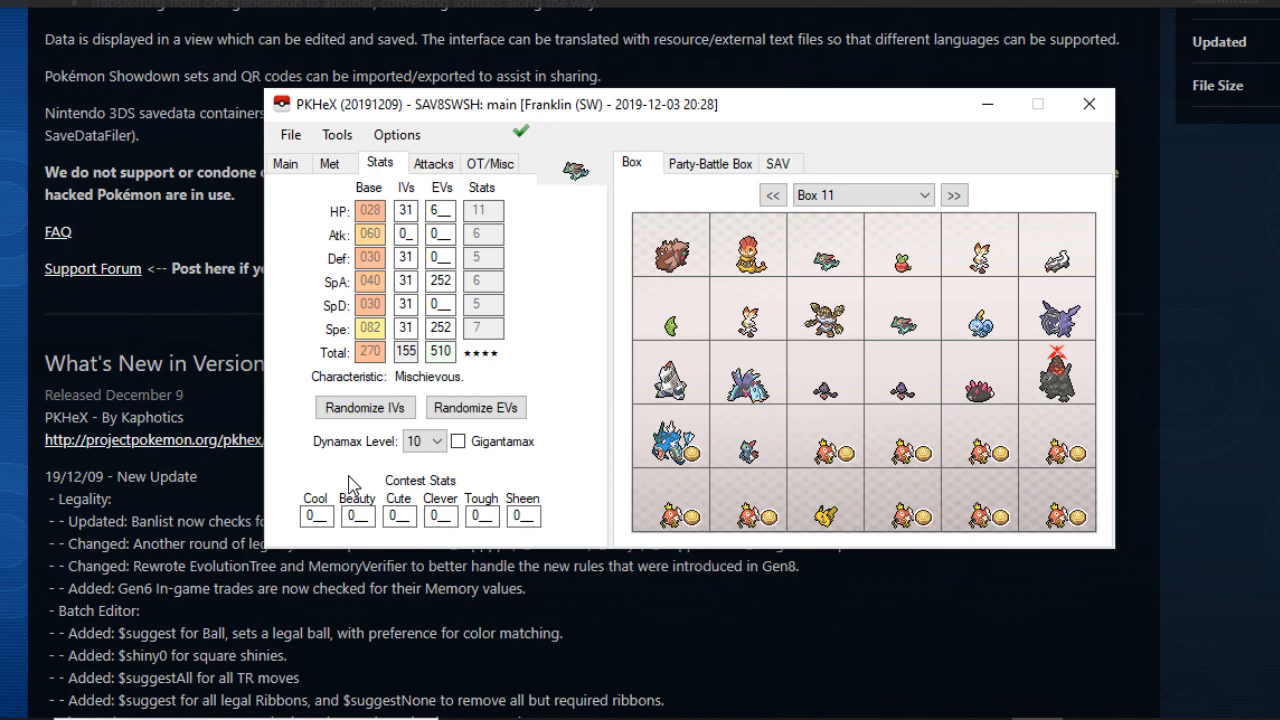
Replace the Dreepy's fourth current move with Sucker Punch and check its legality.
click(432, 166)
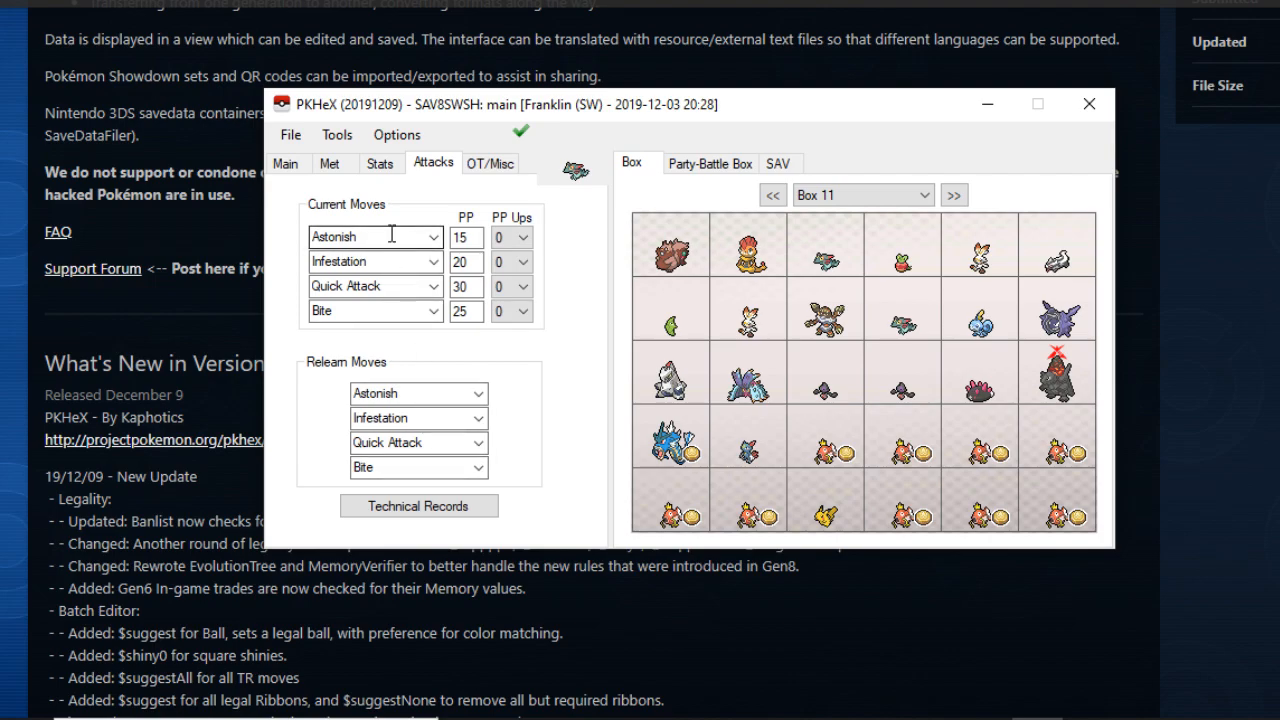
click(367, 313)
text(sucker Punch)
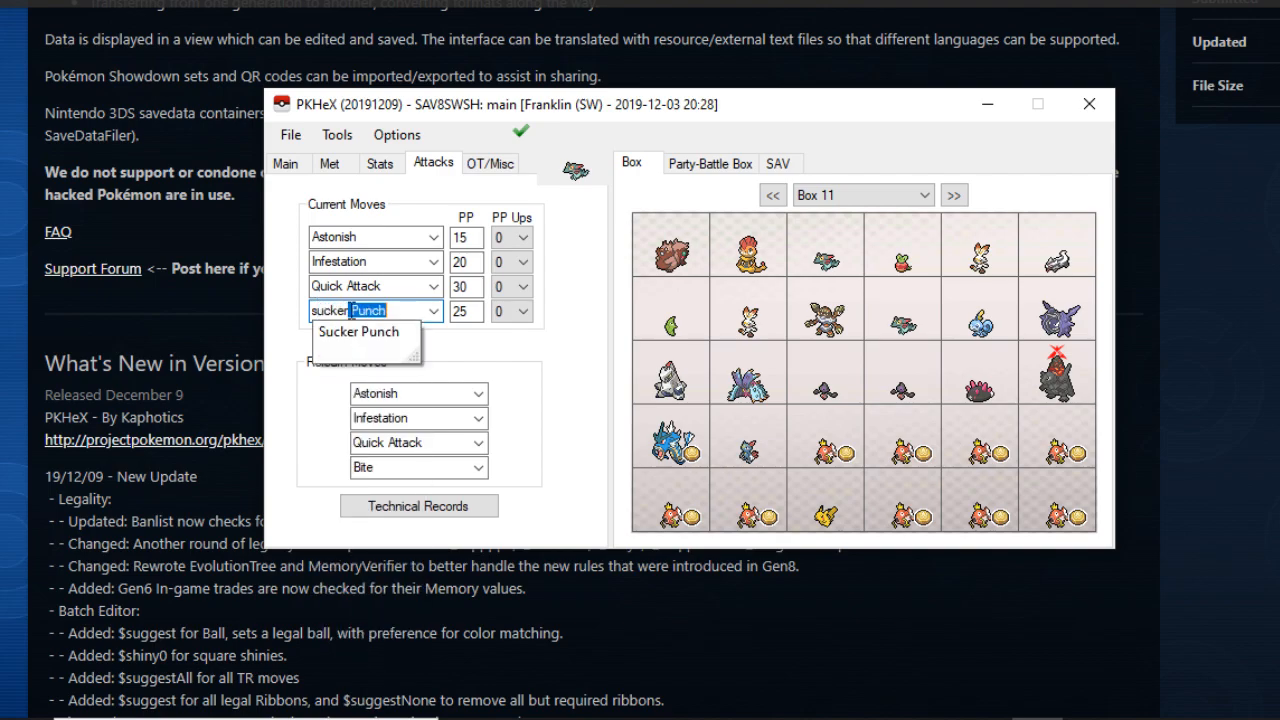
click(355, 336)
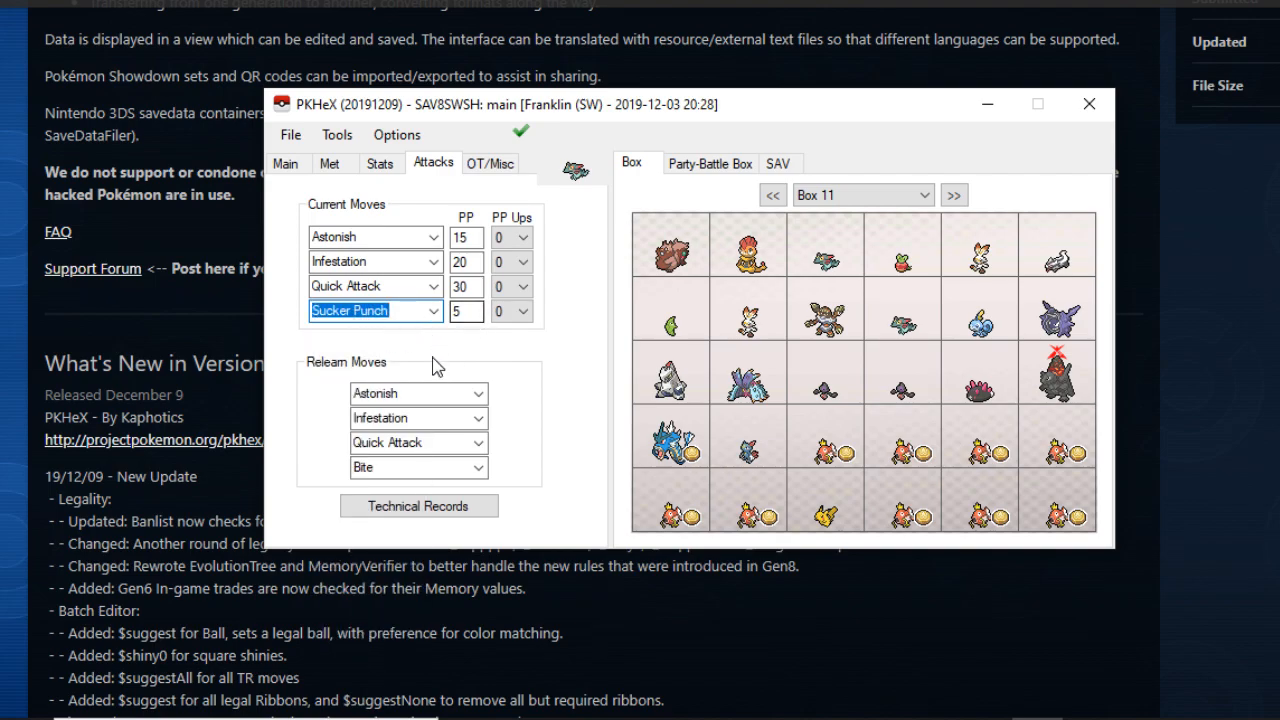
click(521, 132)
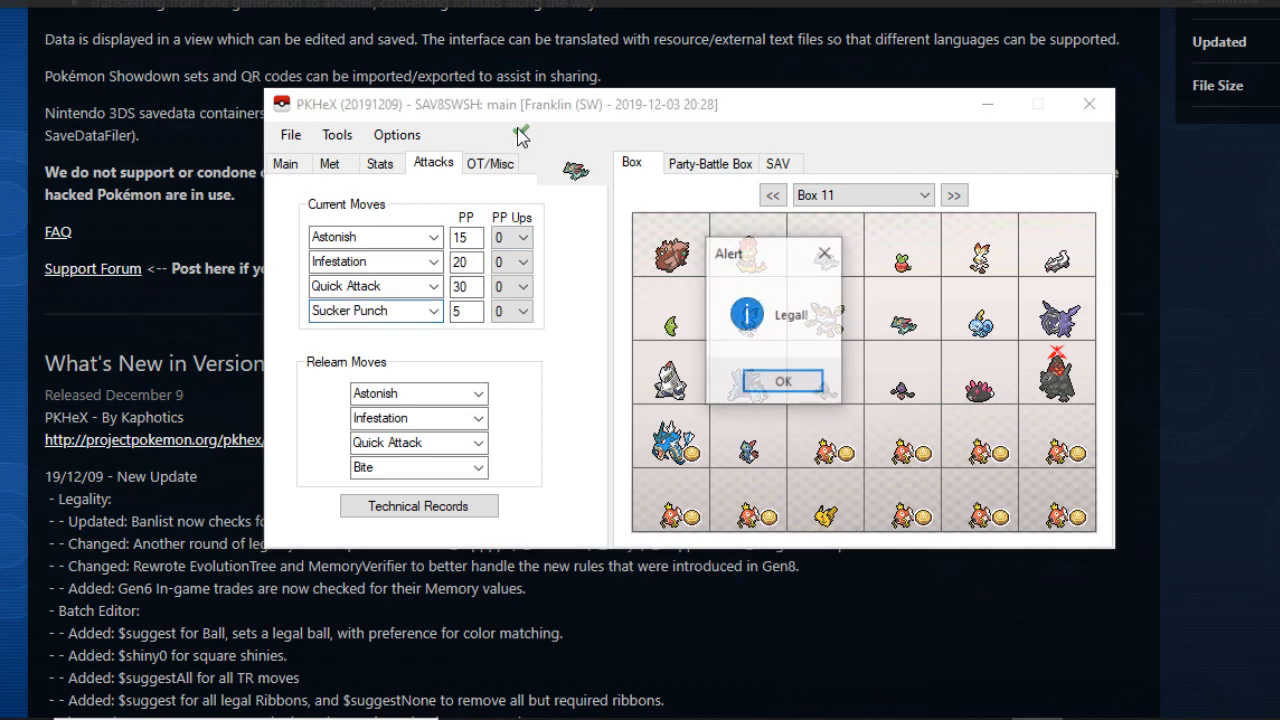
click(783, 382)
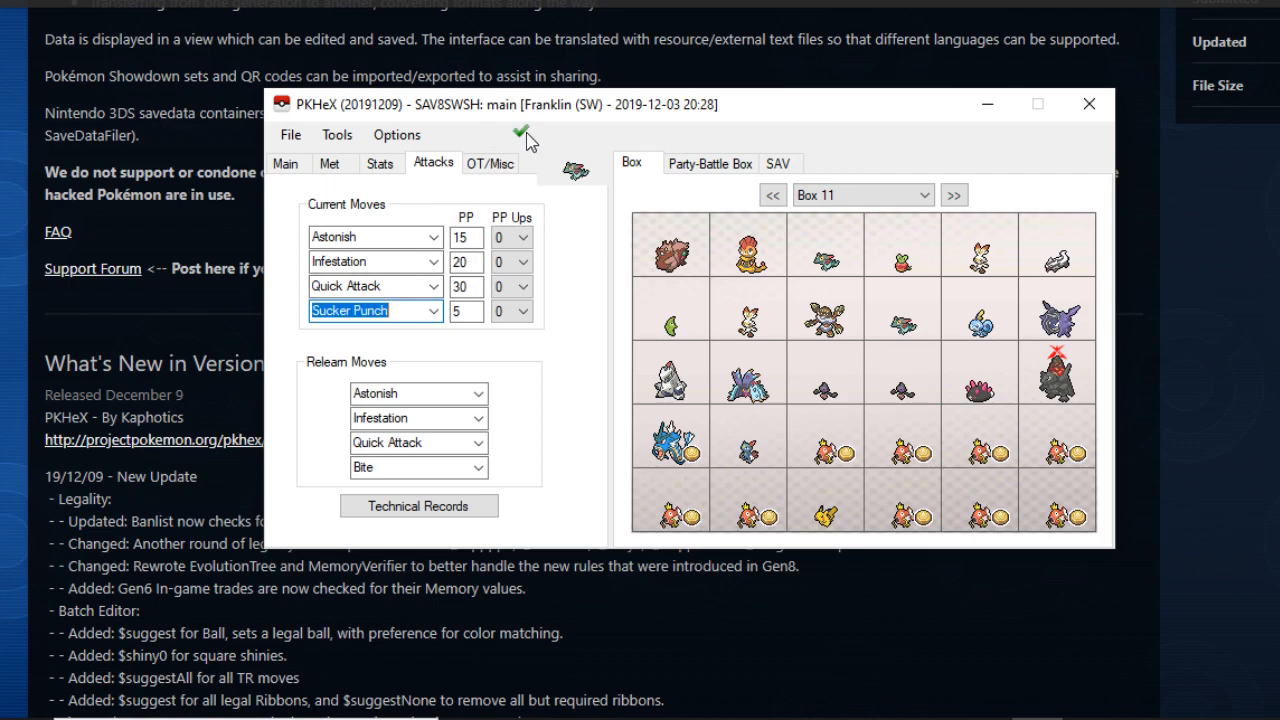
Replace the Dreepy's fourth relearn move with Sucker Punch and check its legality again.
click(399, 447)
click(391, 465)
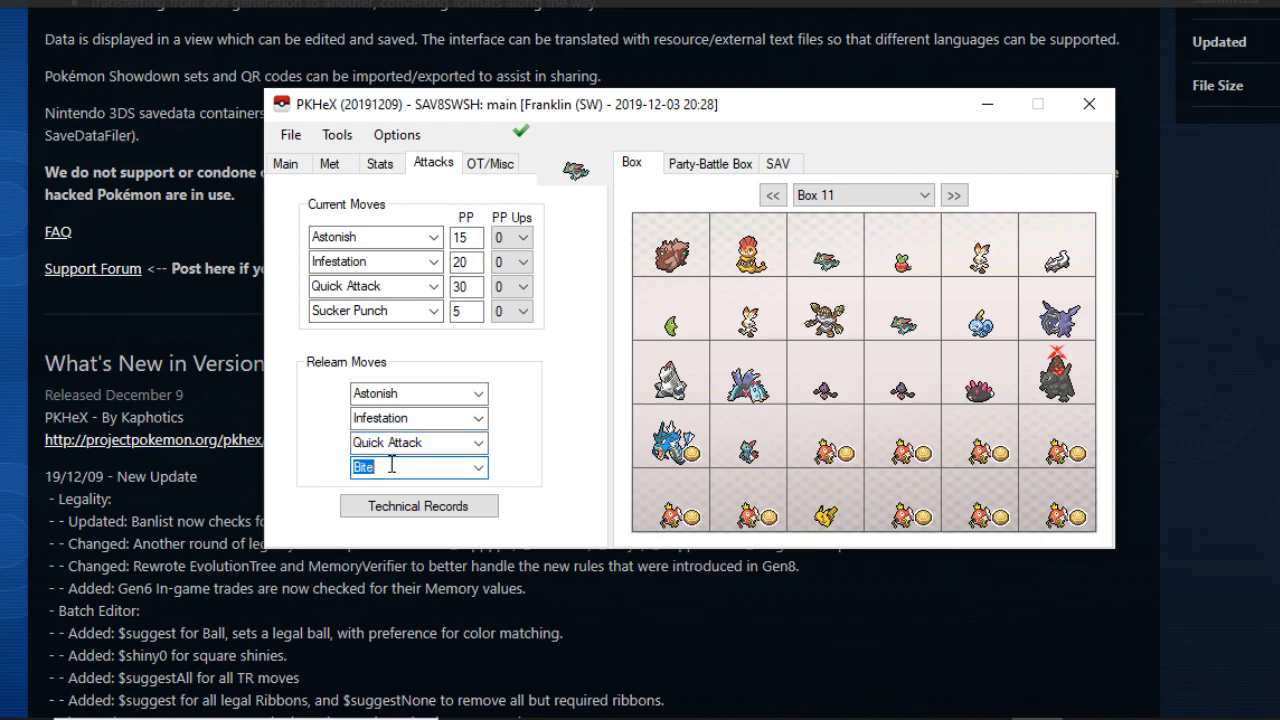
text(sucker Punch)
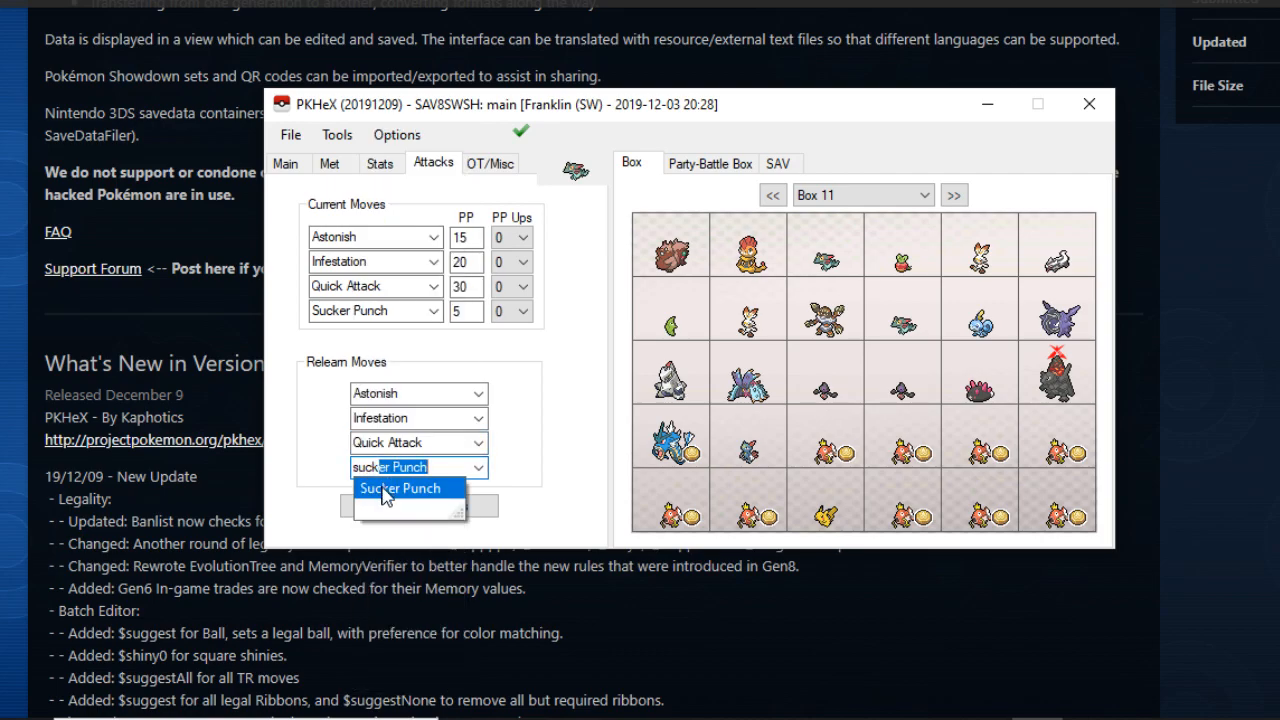
click(381, 488)
click(519, 130)
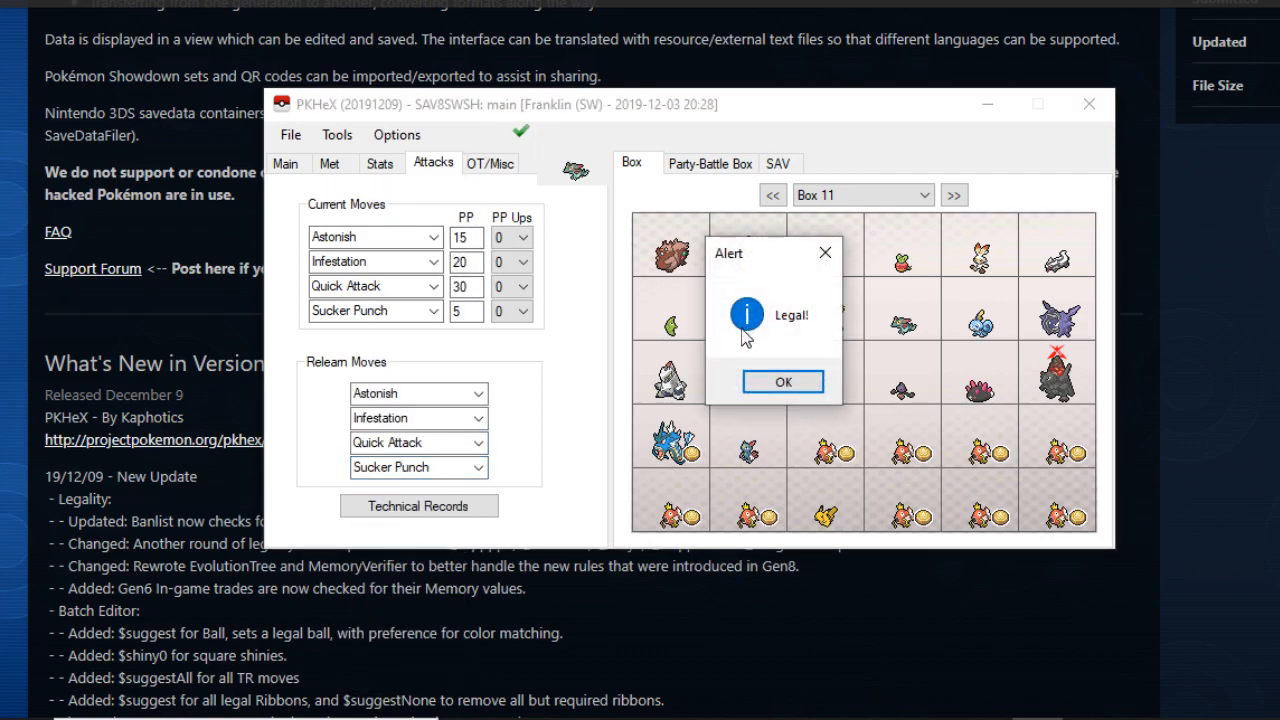
click(782, 381)
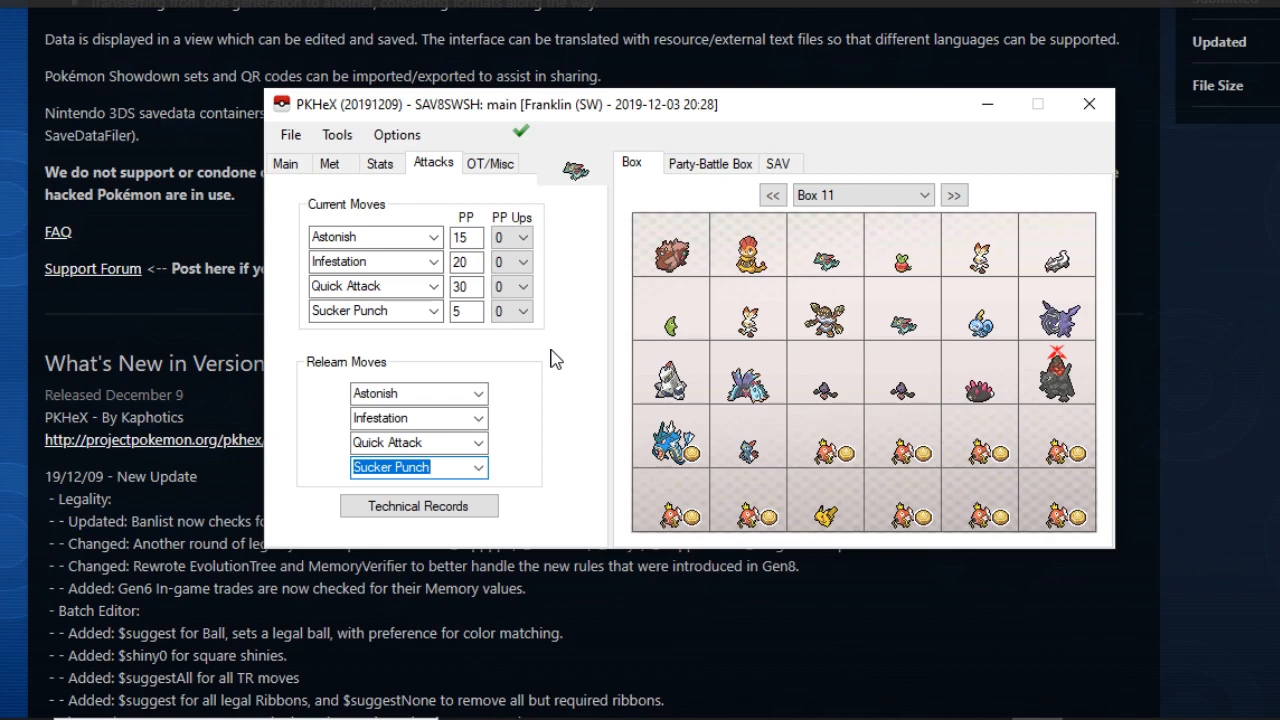
Look through the Dreepy's list of Technical Record moves, and close it without giving any.
click(416, 308)
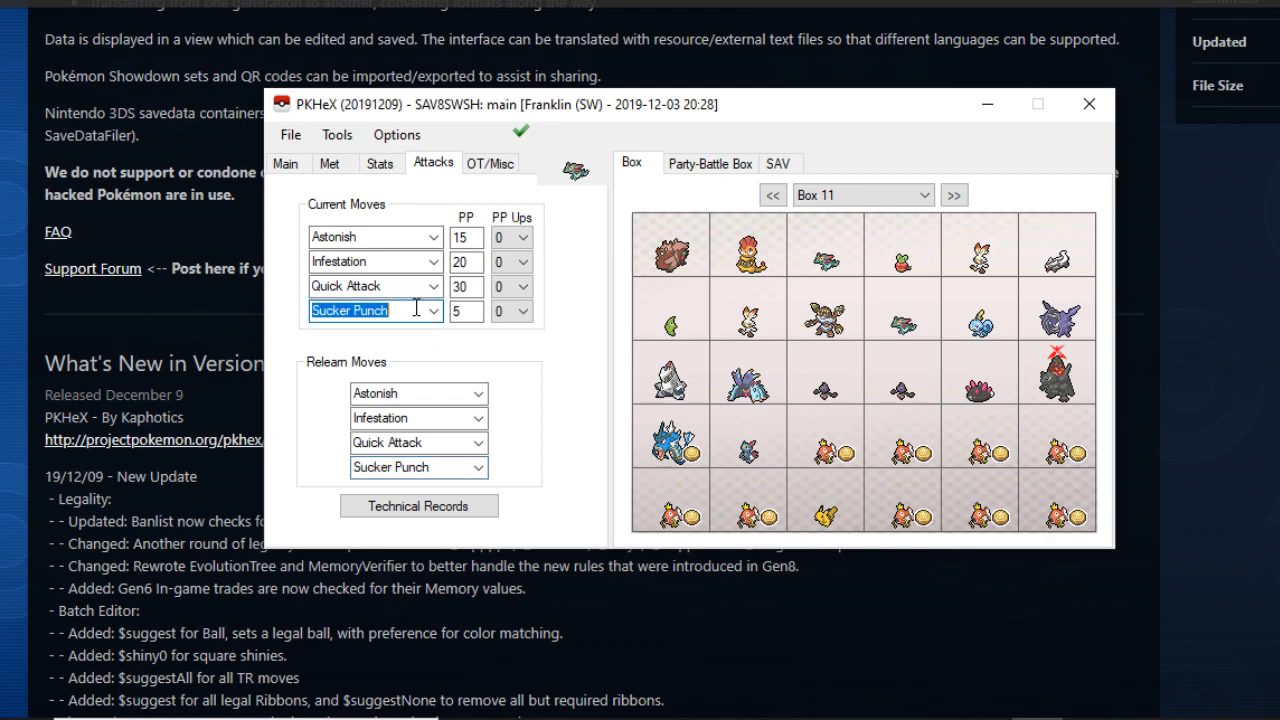
click(440, 470)
click(462, 508)
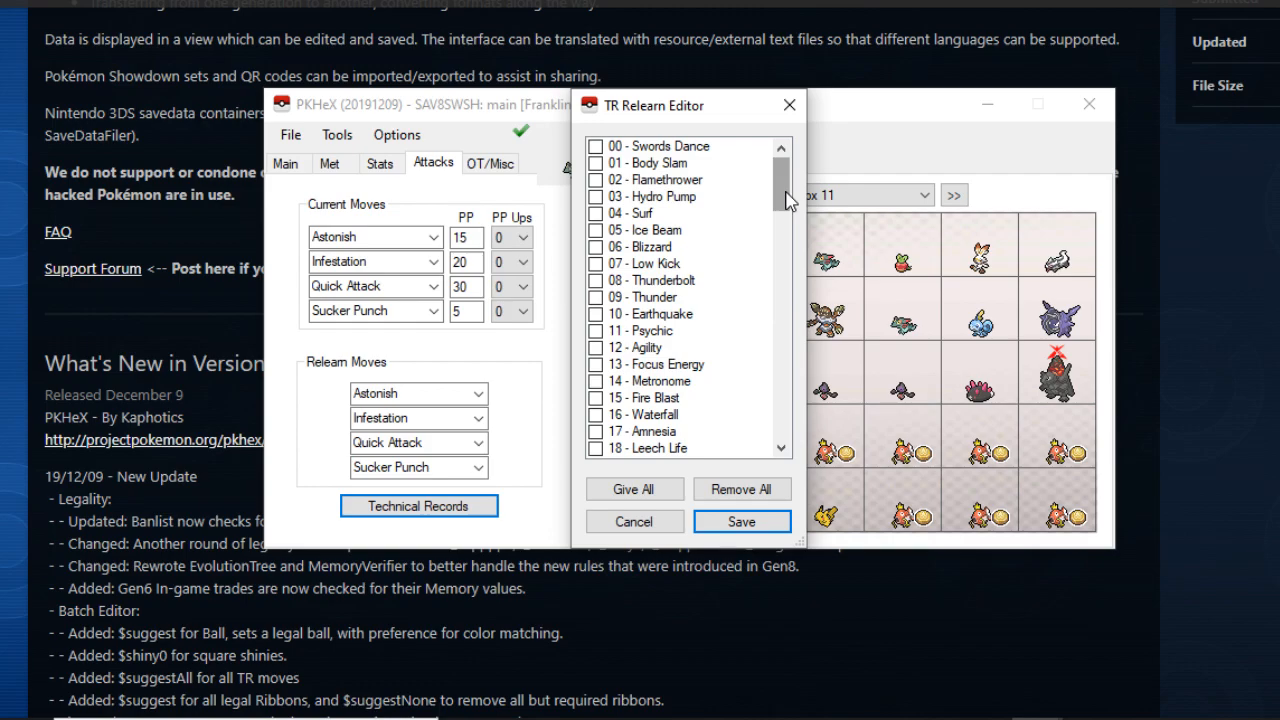
drag(786, 200, 783, 412)
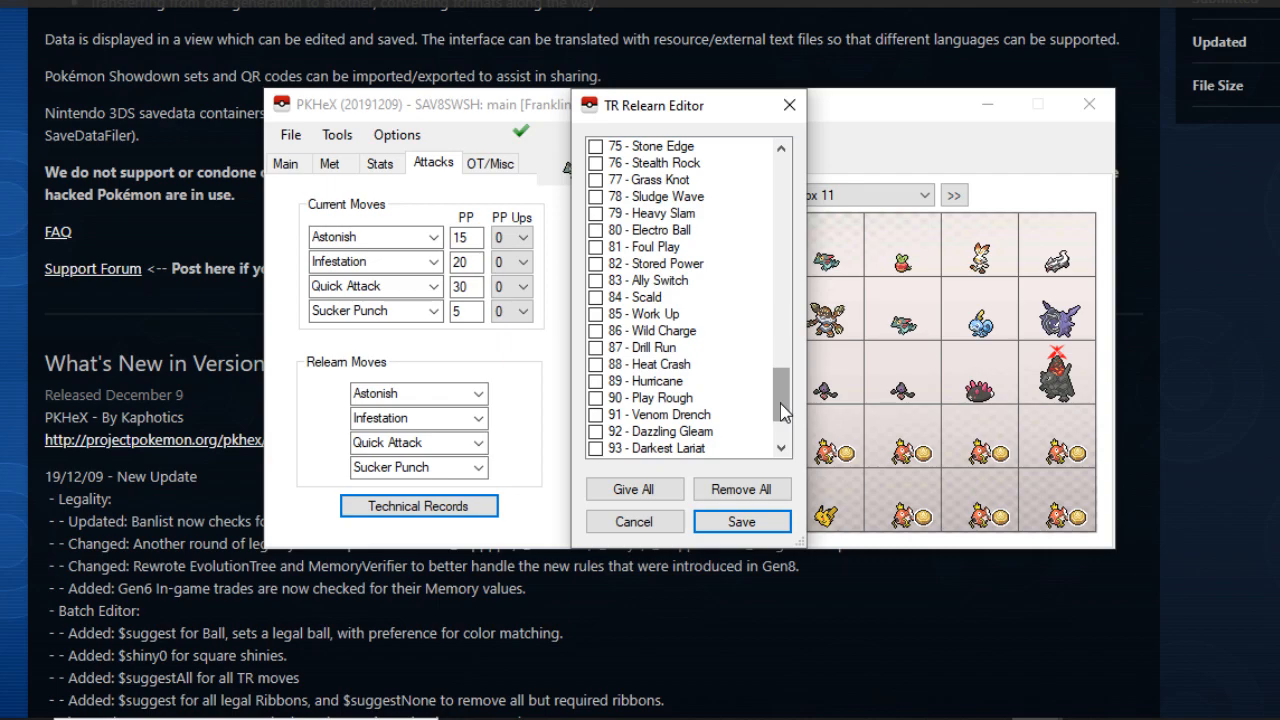
drag(780, 403, 748, 444)
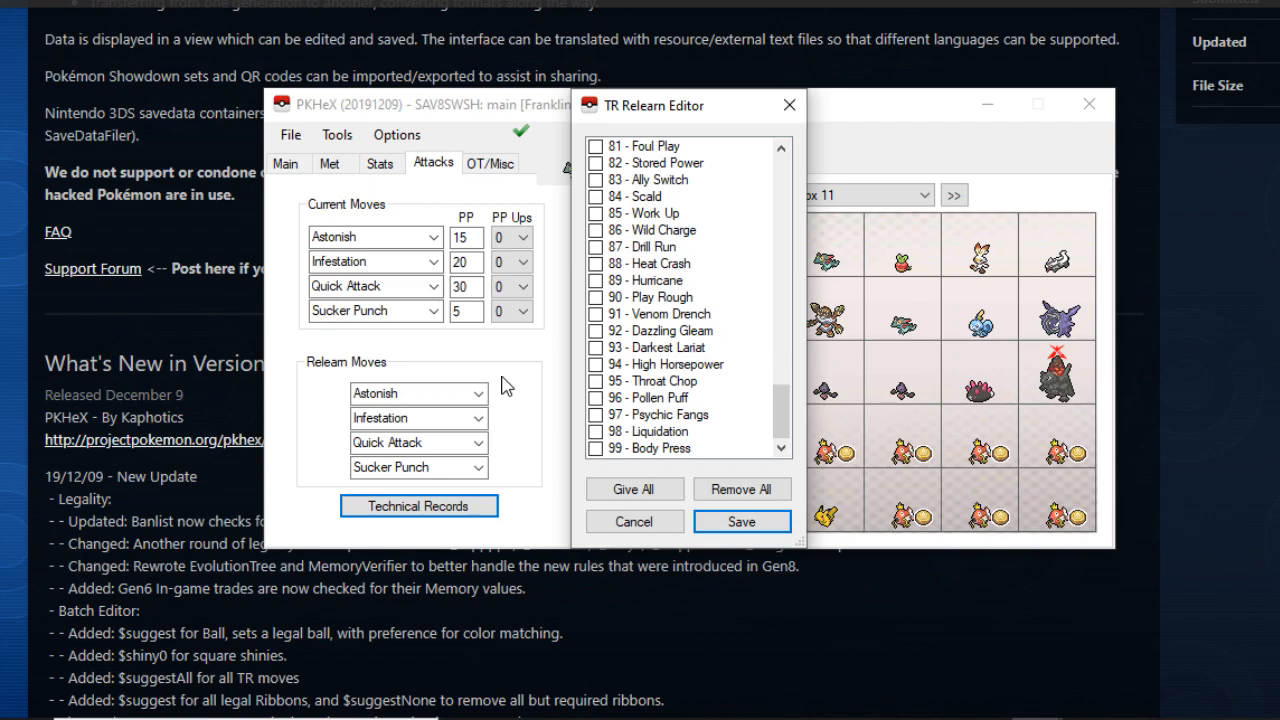
click(598, 522)
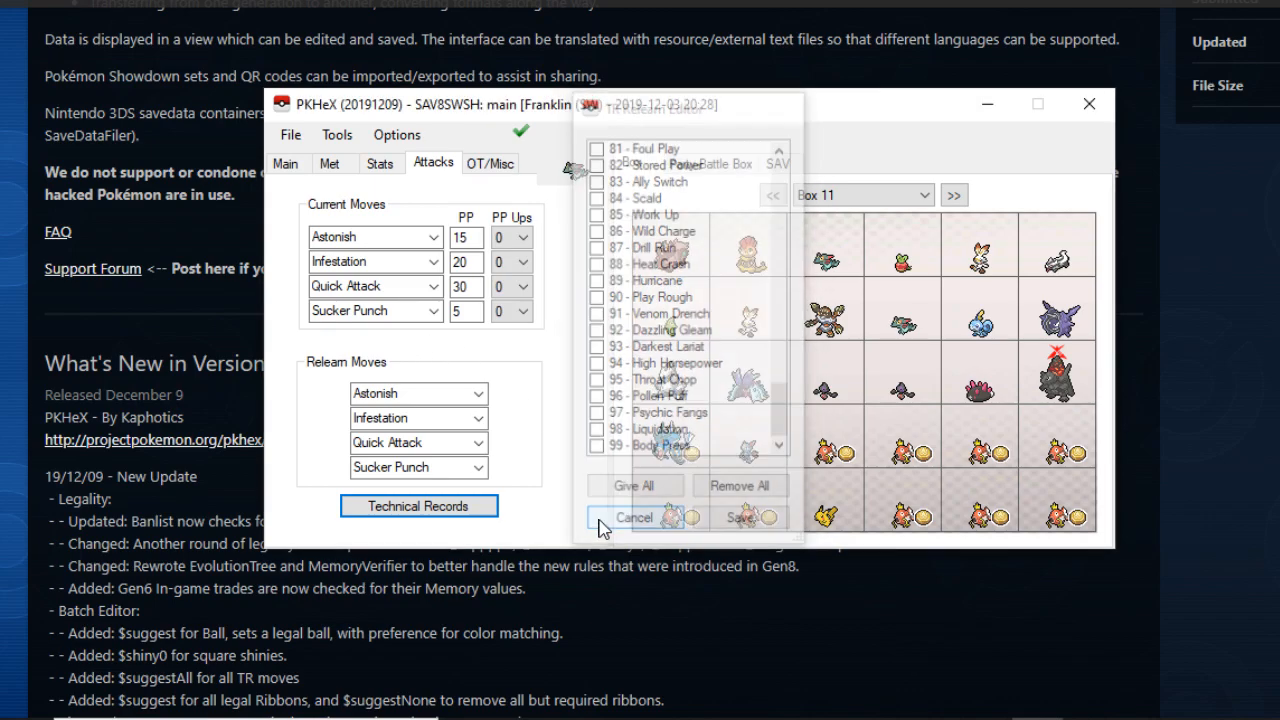
Replace the Dreepy's third current move with Shadow Ball and check the legality report.
click(354, 285)
text(shadow Ball)
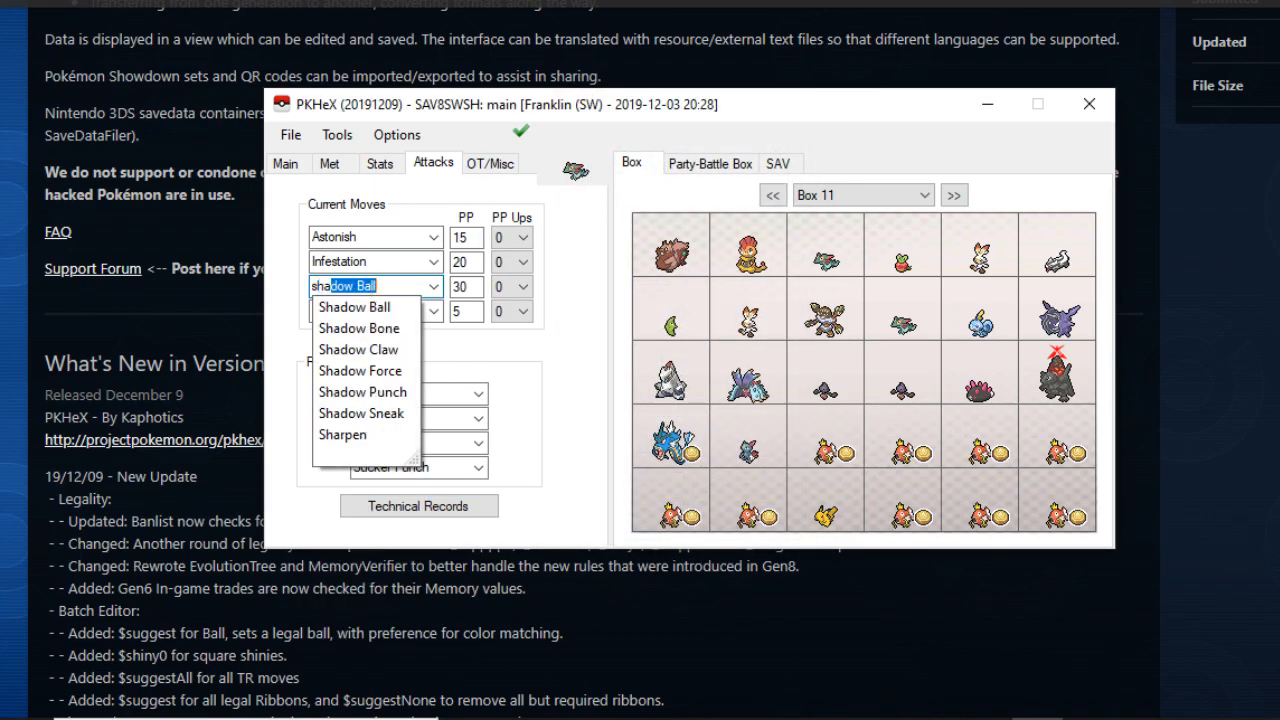
click(370, 307)
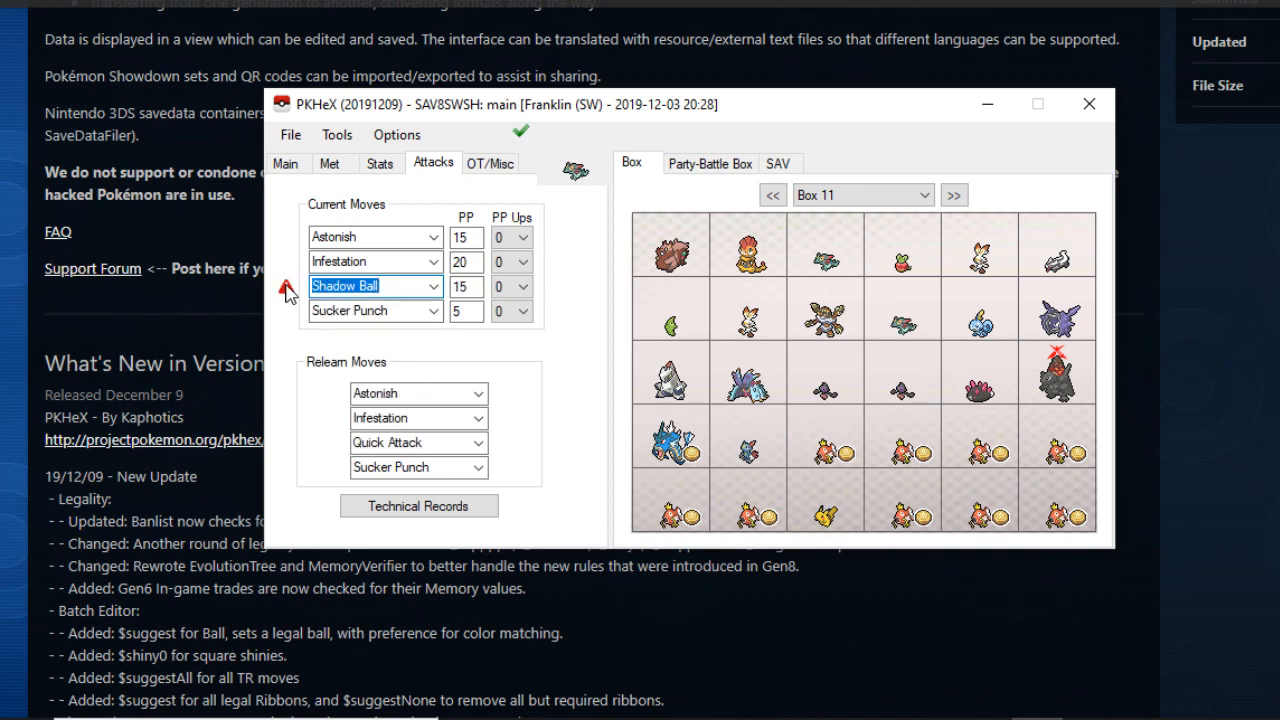
click(519, 132)
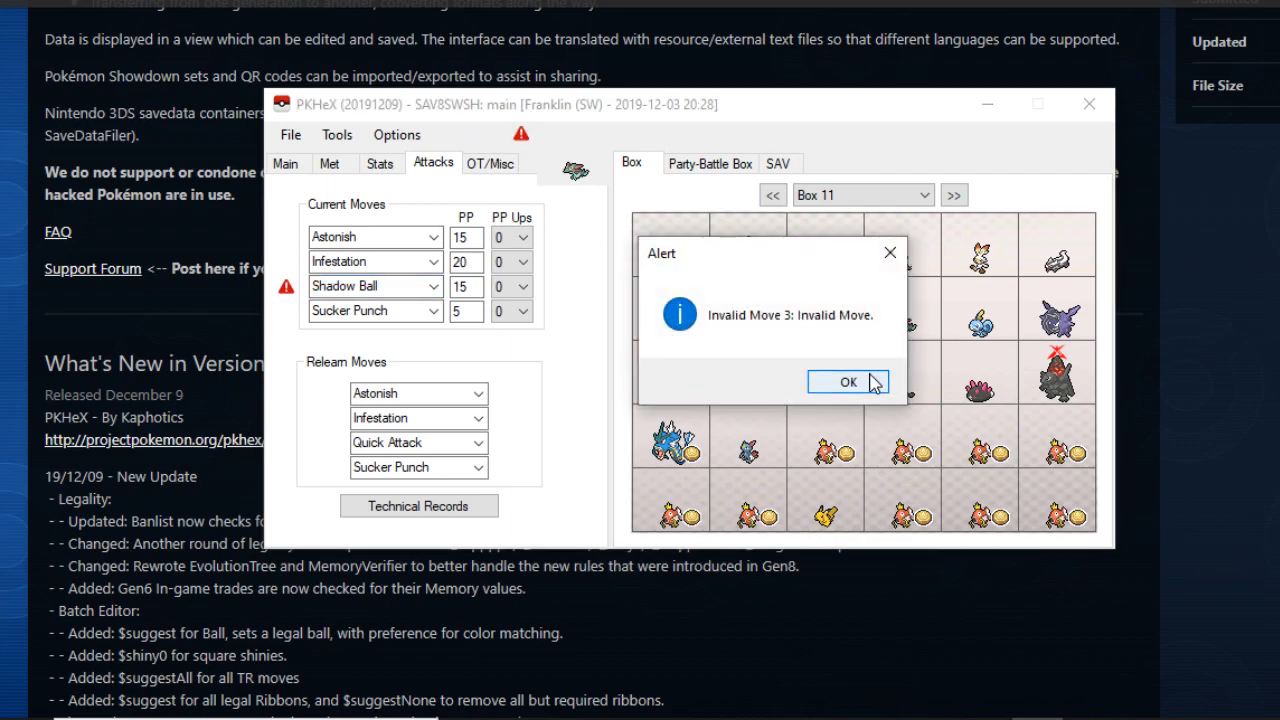
click(866, 383)
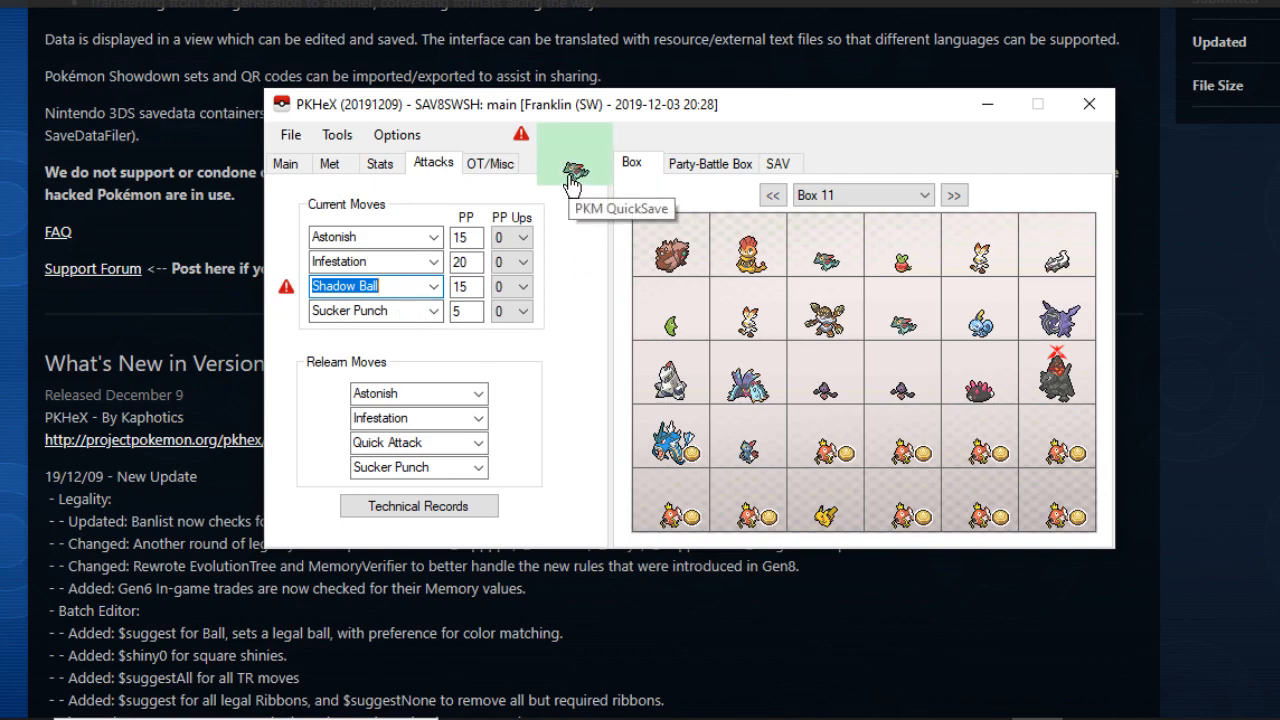
Browse the storage boxes and load the Gyarados from Box 6 into the editor.
mouse_move(736, 214)
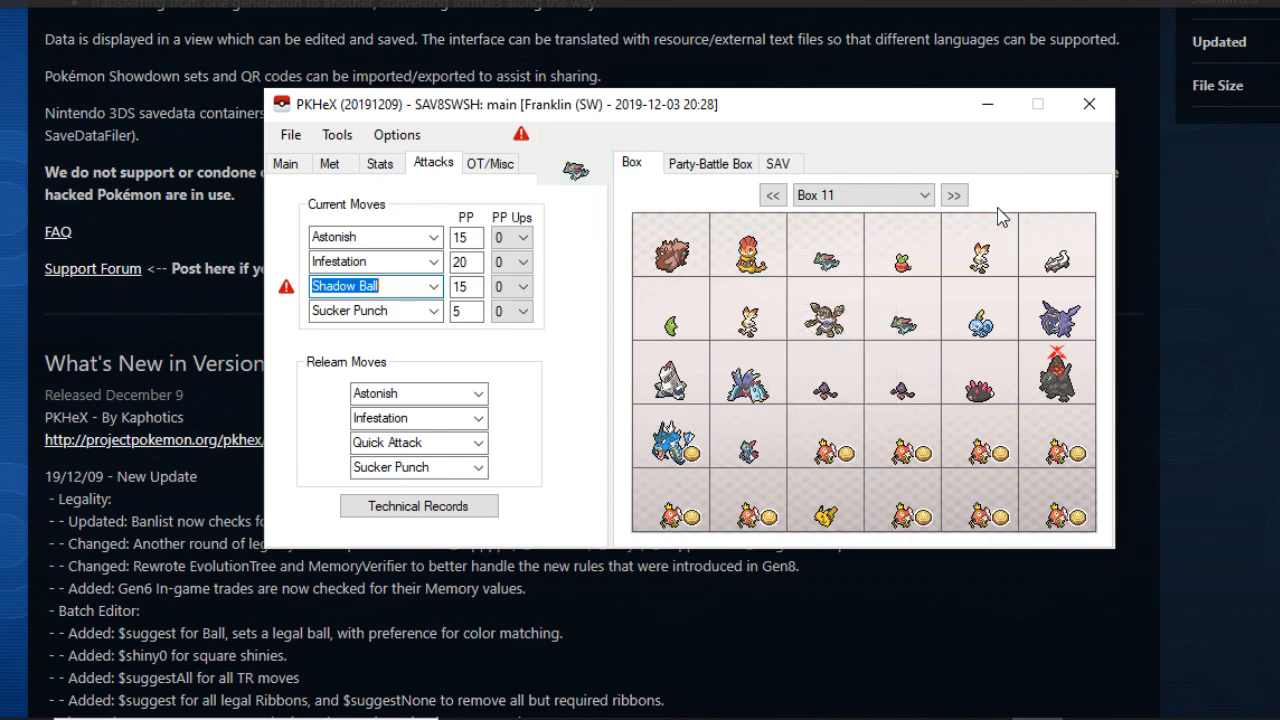
click(954, 196)
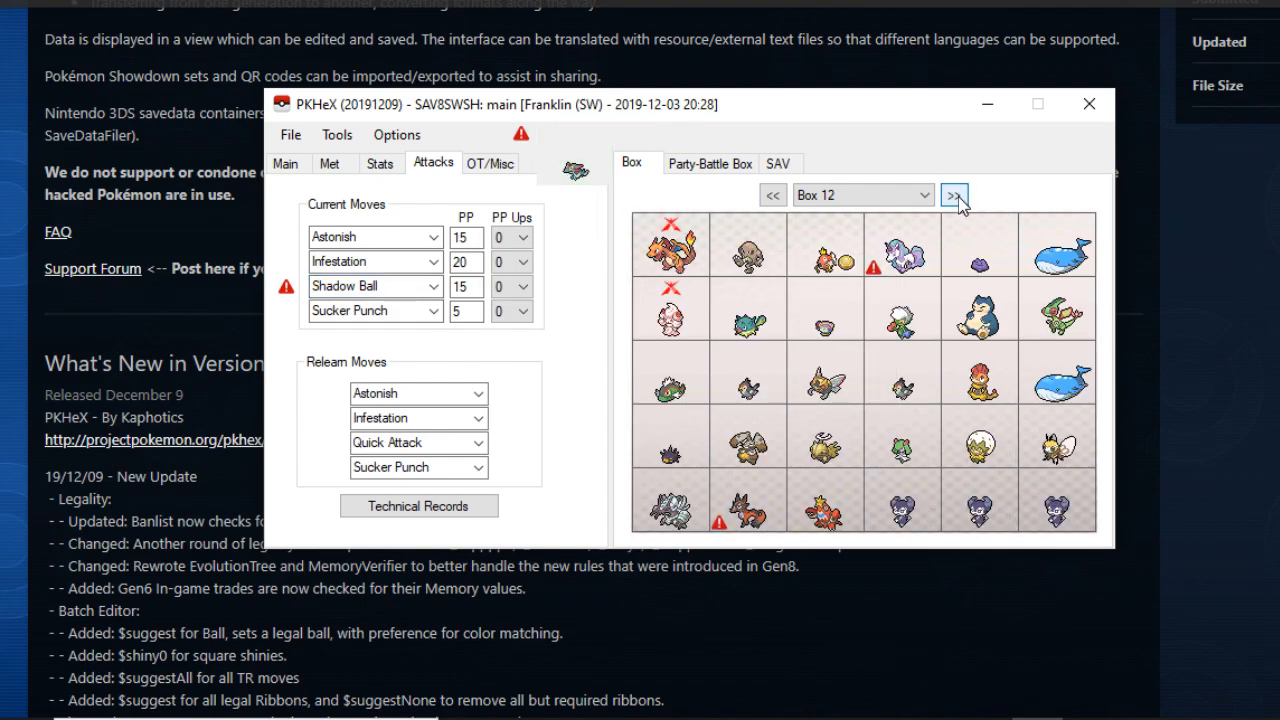
click(955, 196)
click(955, 196)
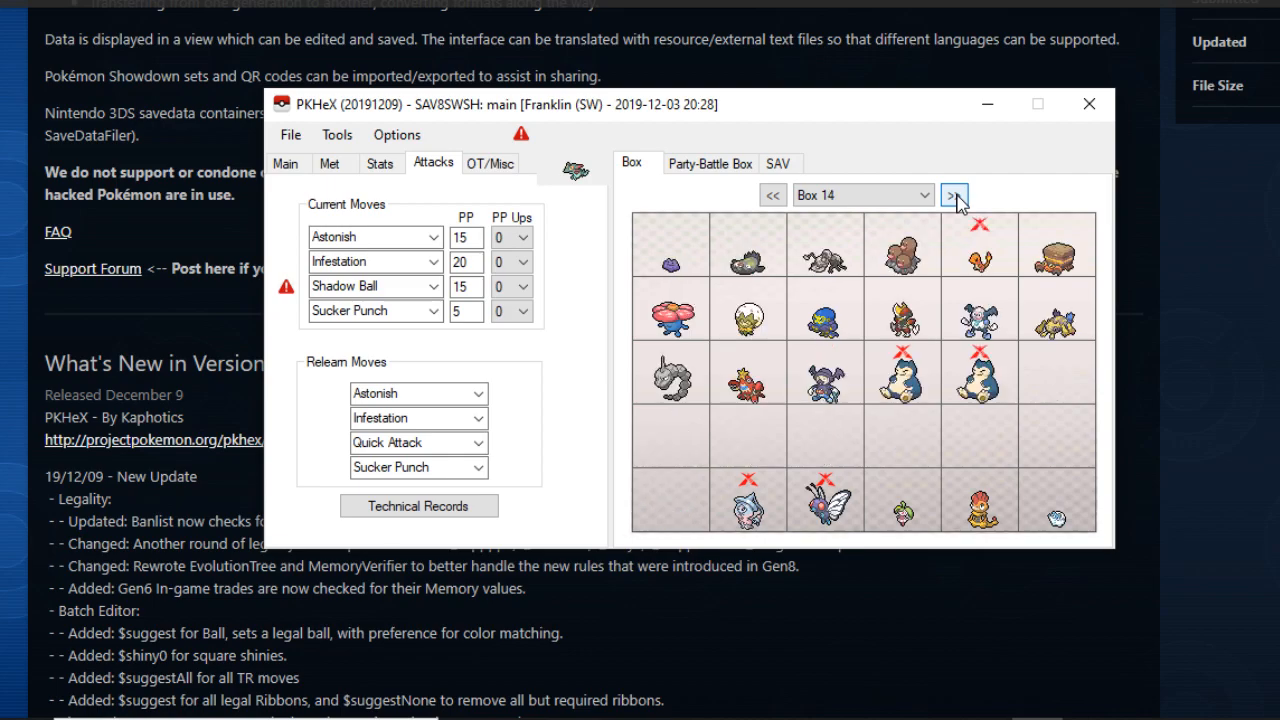
click(772, 196)
click(772, 196)
click(772, 196)
click(772, 196)
click(772, 196)
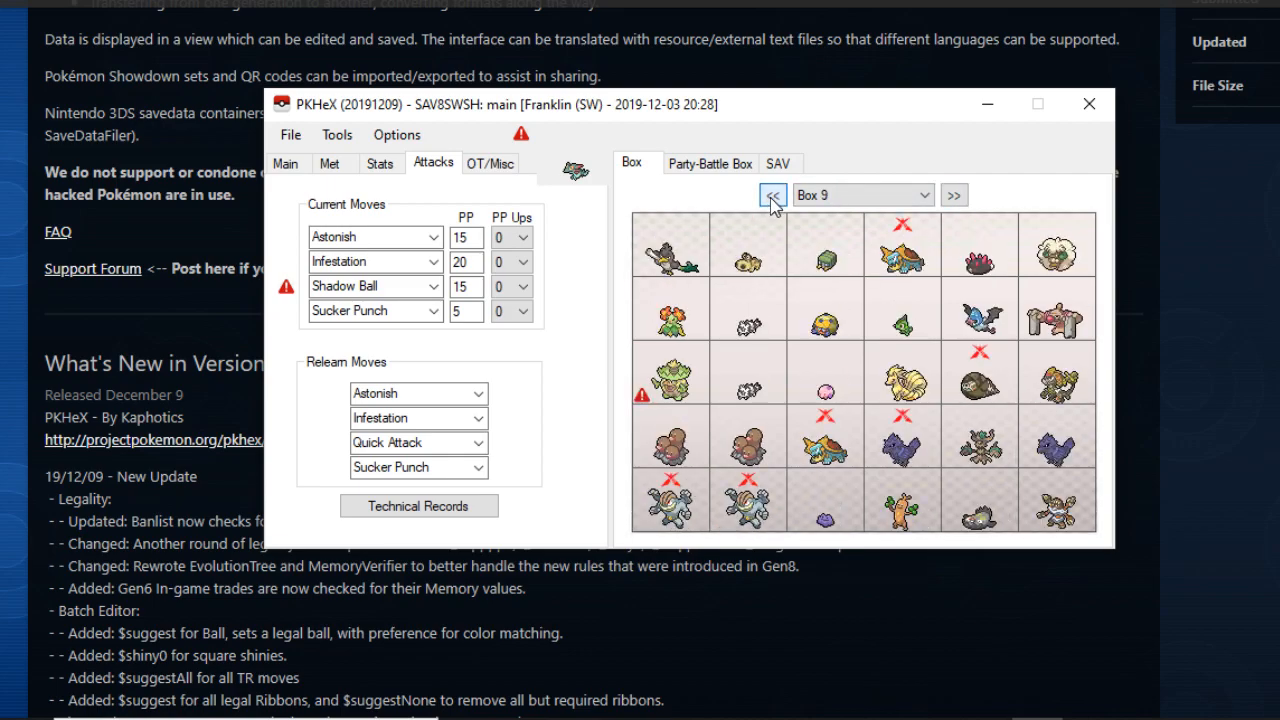
click(772, 196)
click(772, 196)
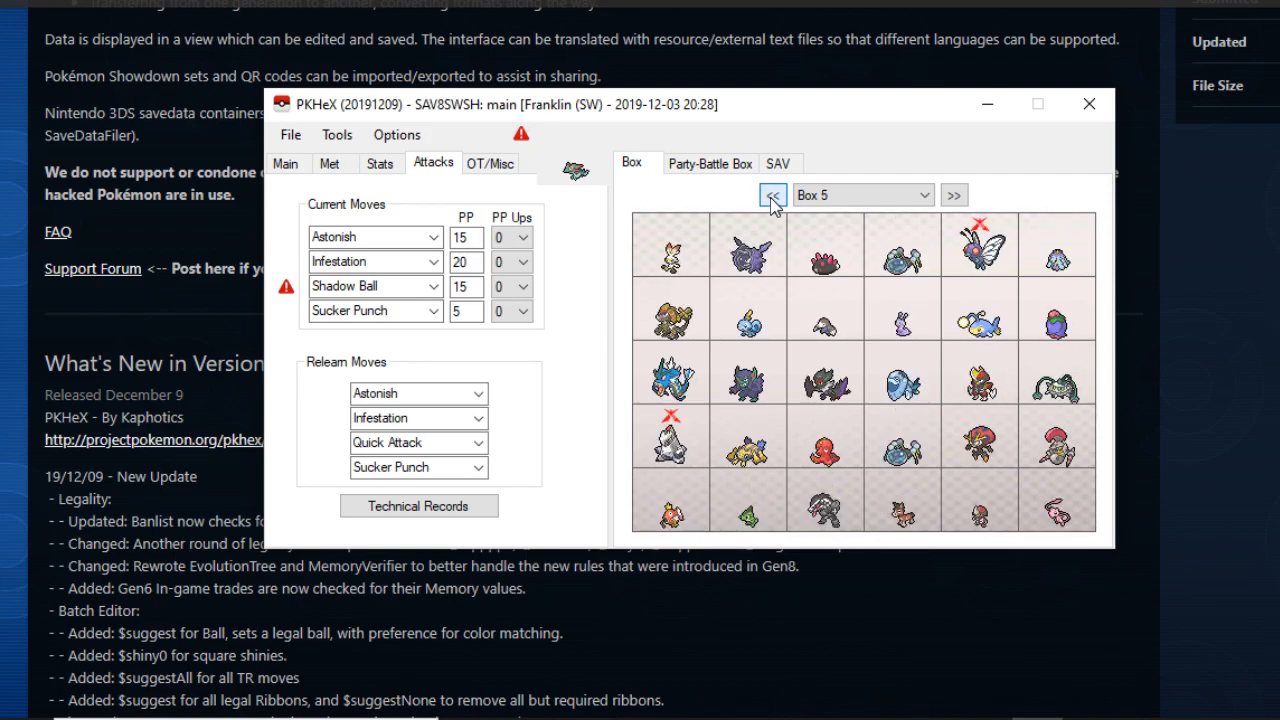
click(954, 195)
drag(662, 378, 575, 165)
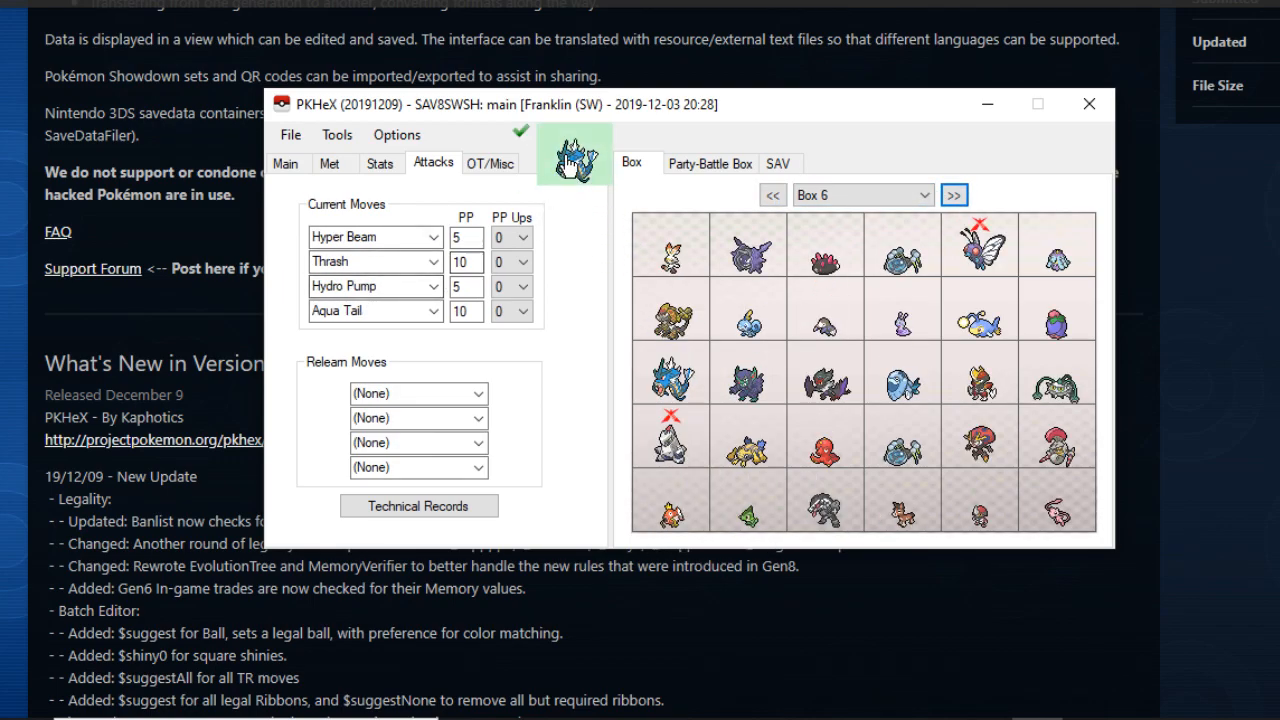
Replace the Gyarados's first current move with Power Whip and check its legality.
click(389, 236)
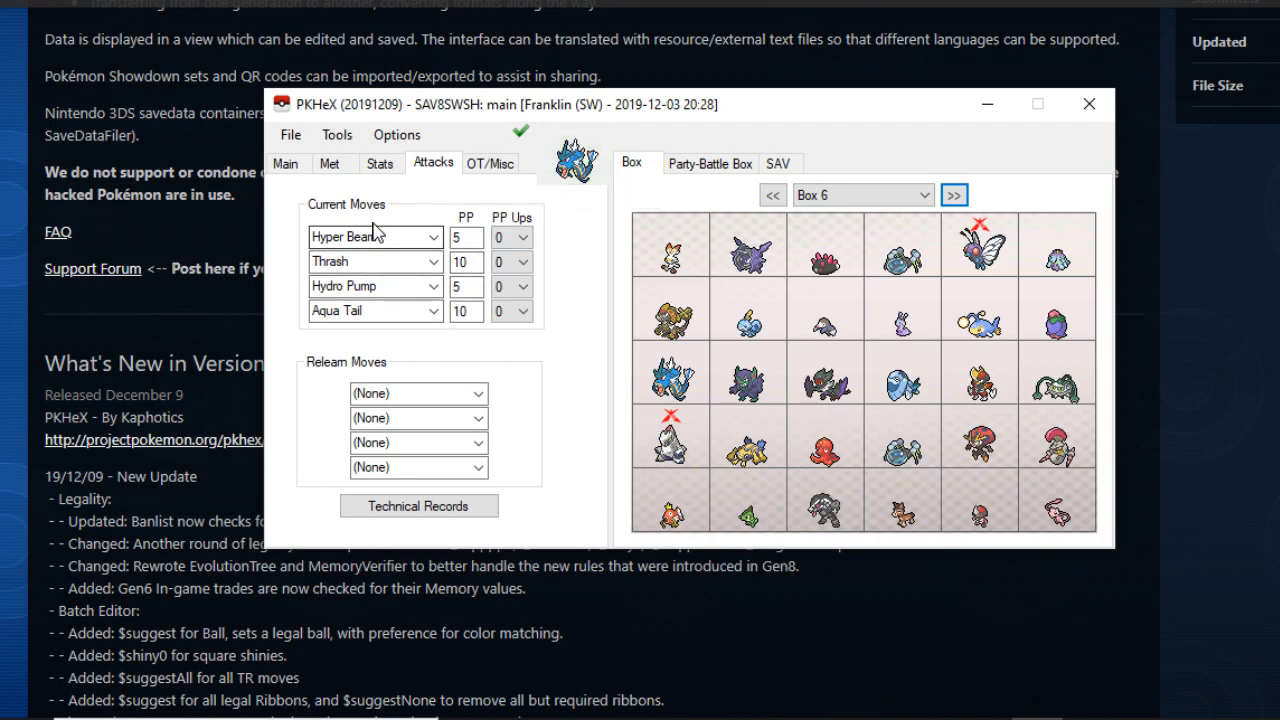
text(powder)
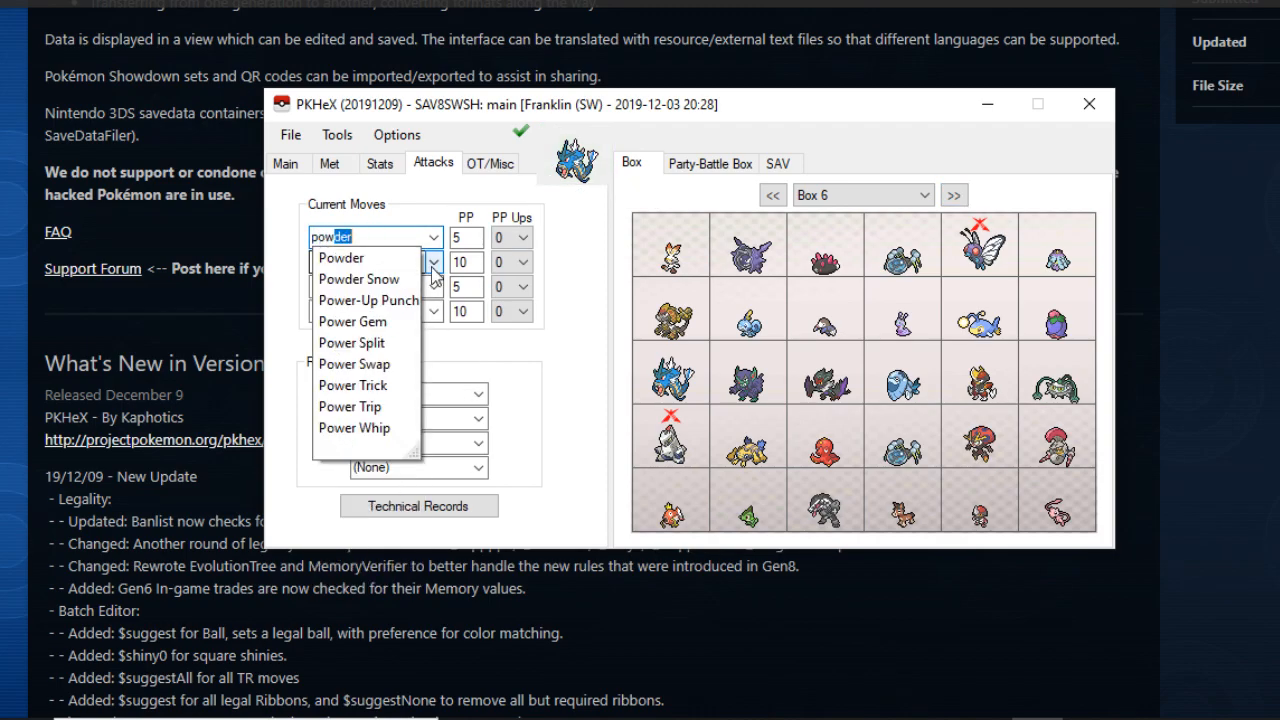
click(389, 428)
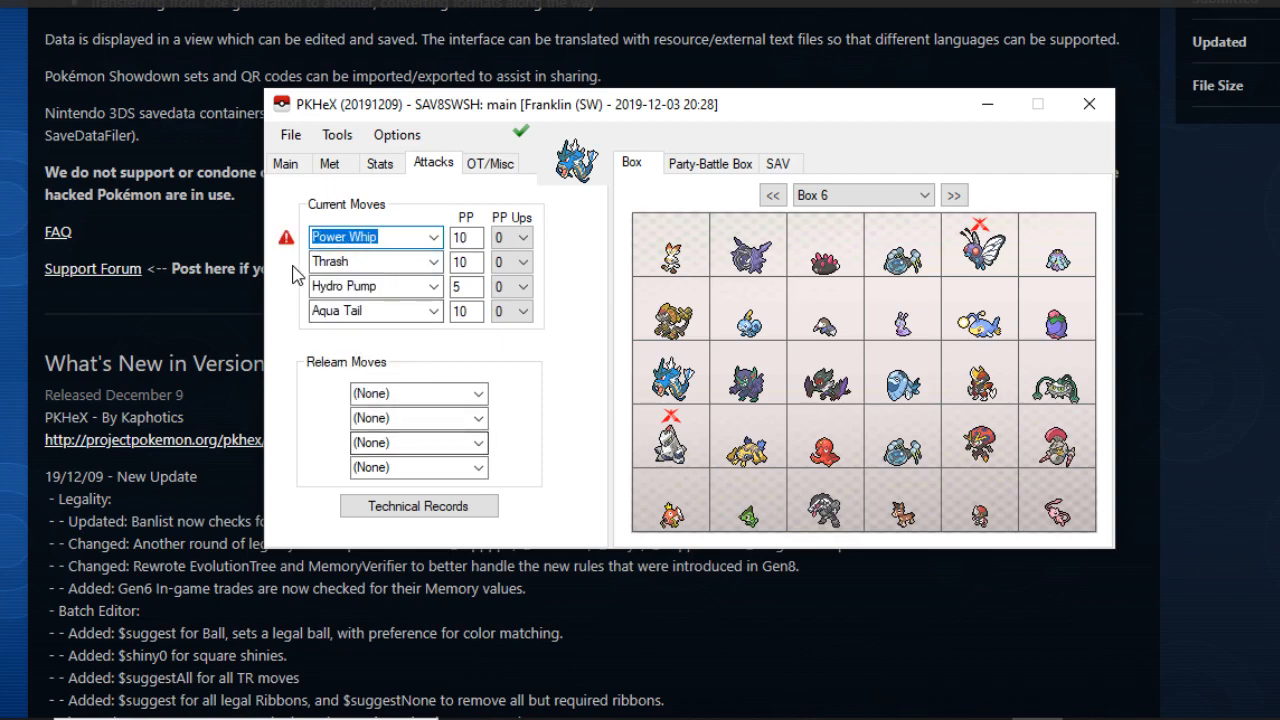
click(530, 133)
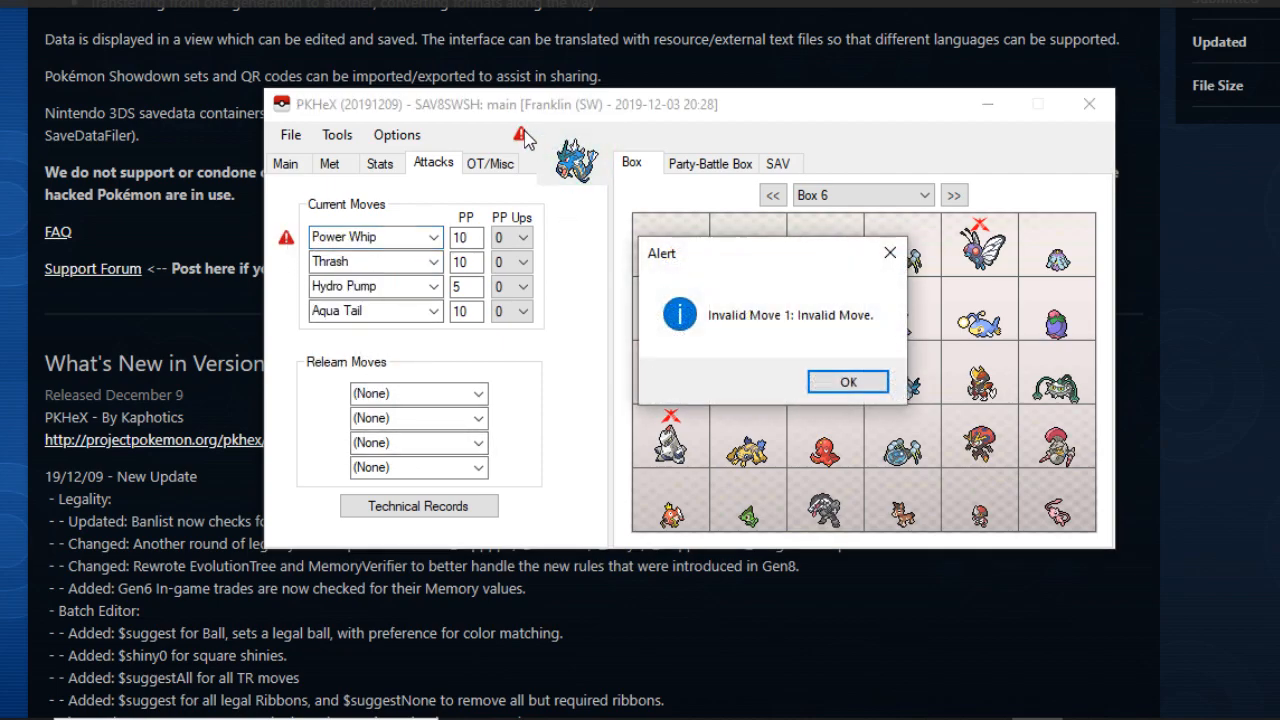
click(810, 384)
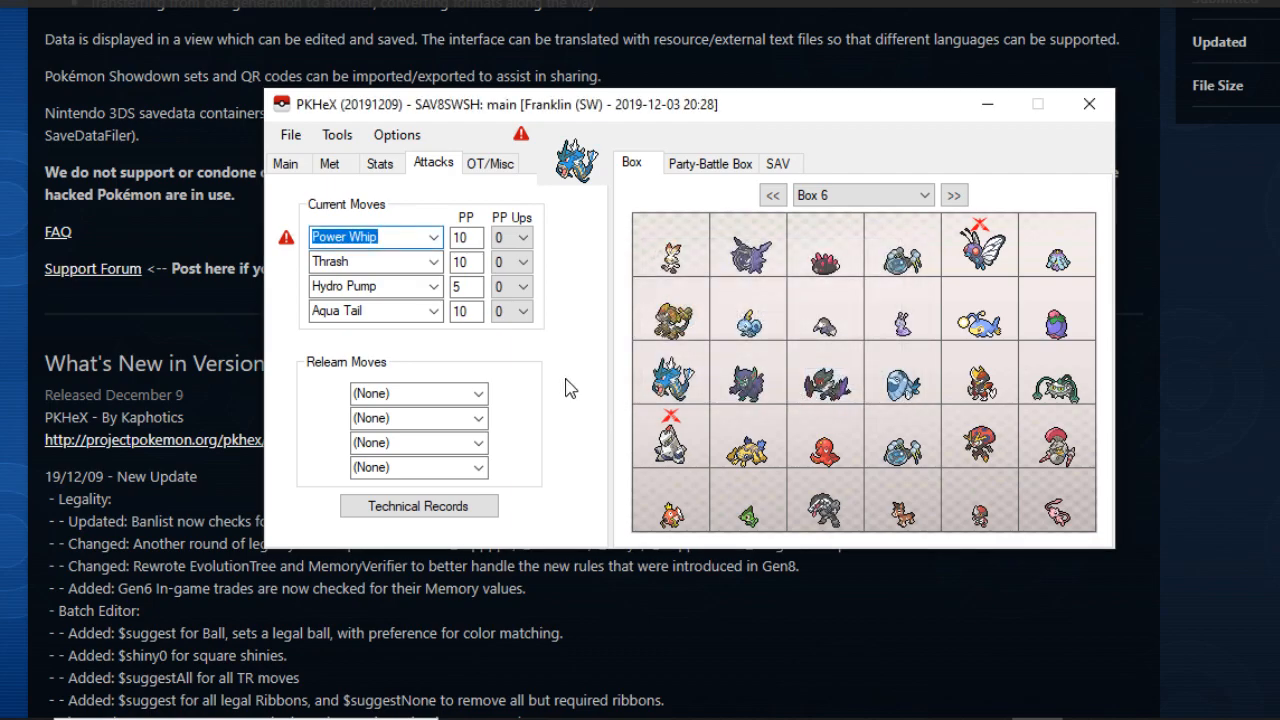
Give the Gyarados Technical Record 72 - Power Whip, save the record list, and check its legality again.
click(414, 395)
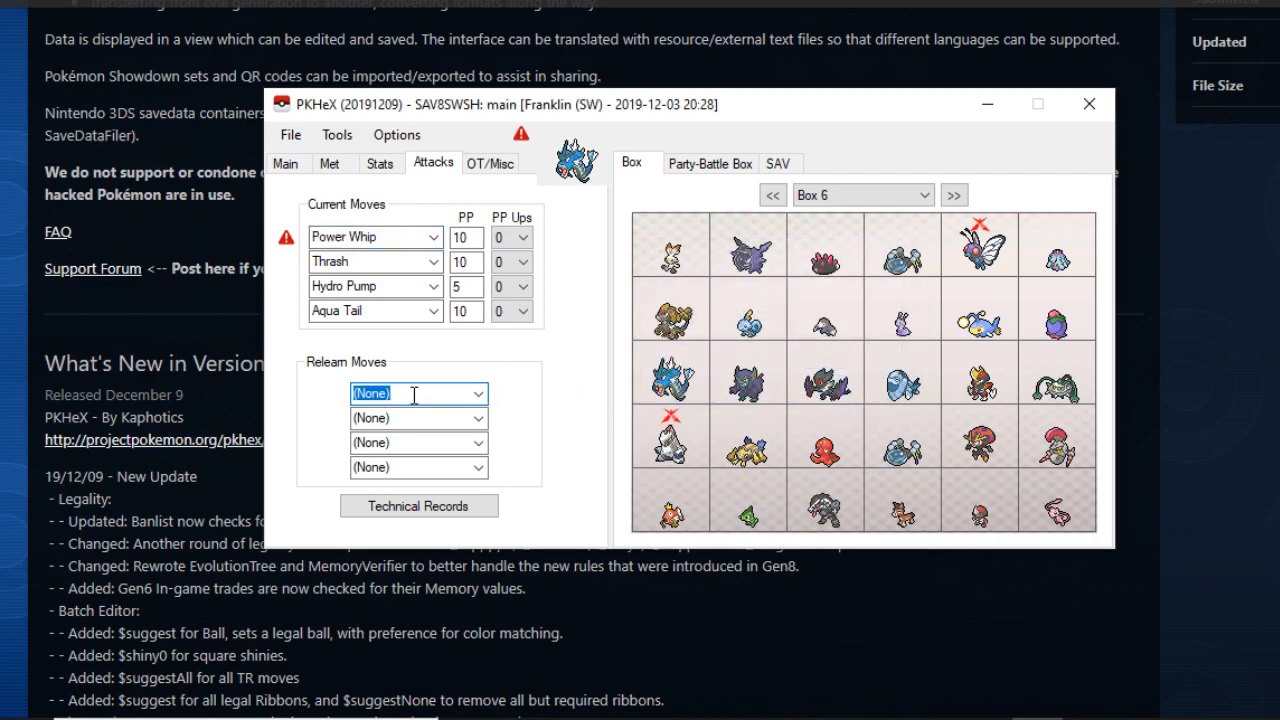
click(432, 506)
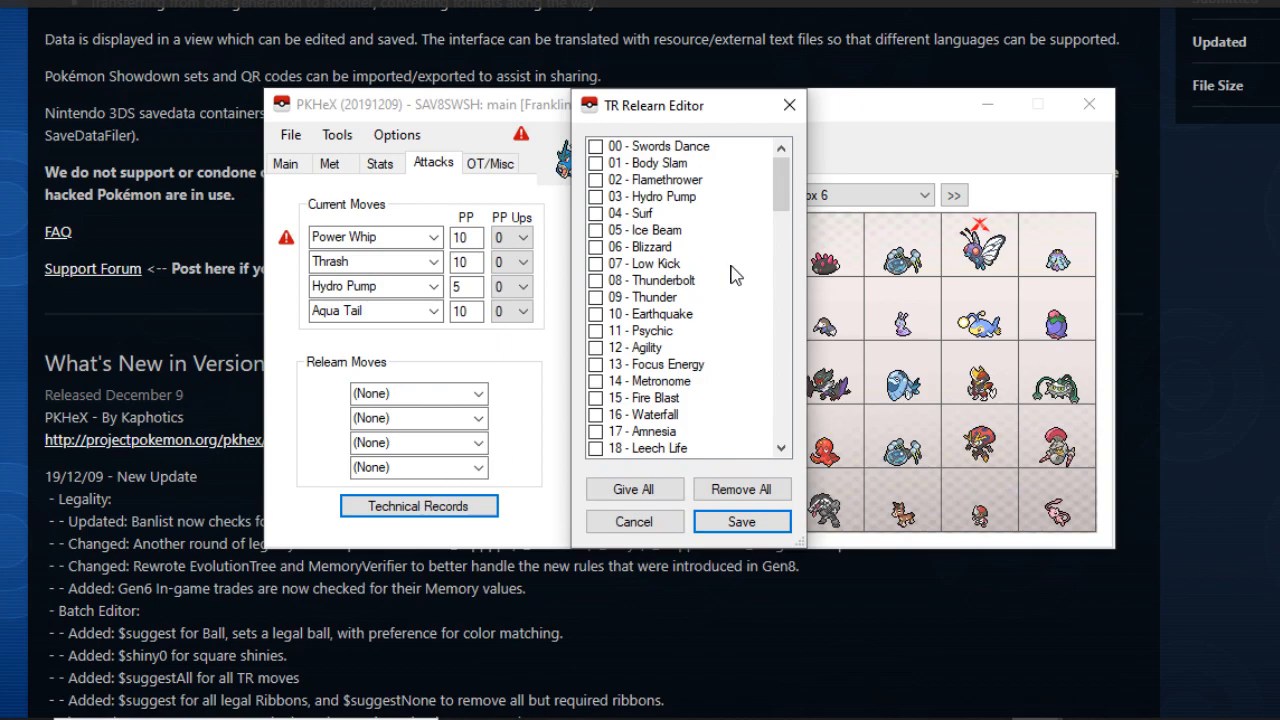
drag(787, 200, 789, 392)
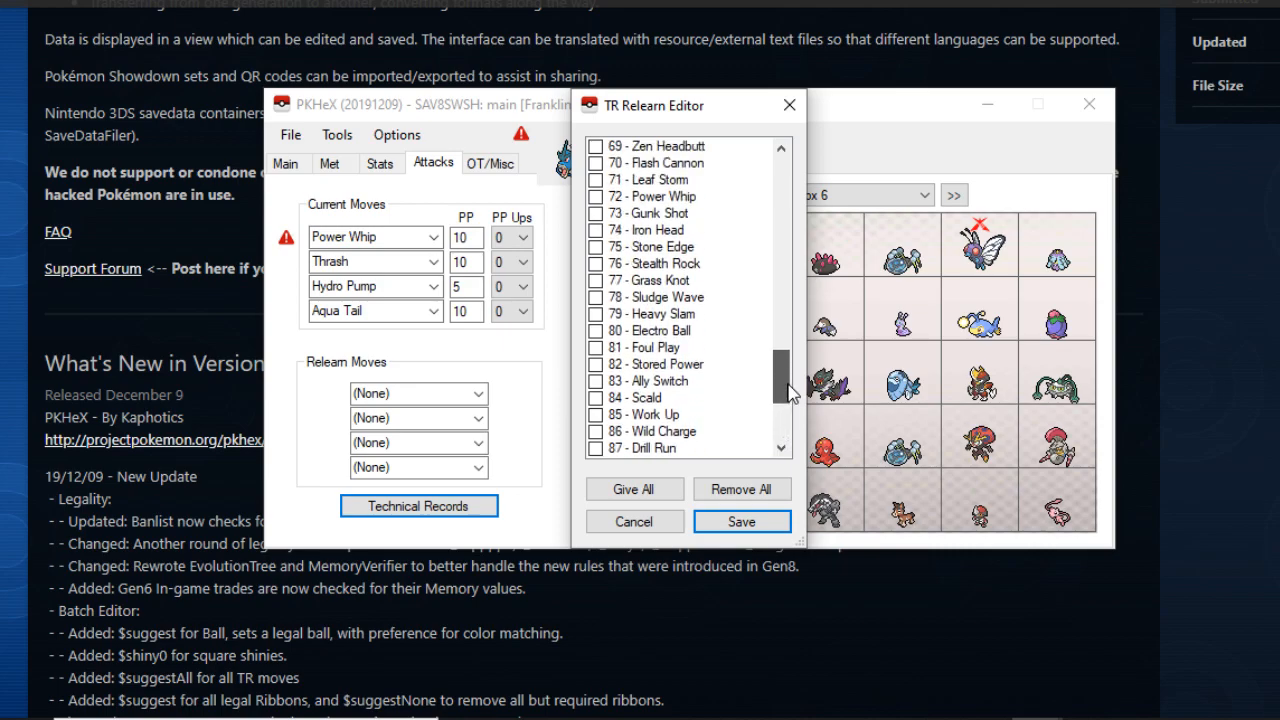
click(602, 199)
click(596, 197)
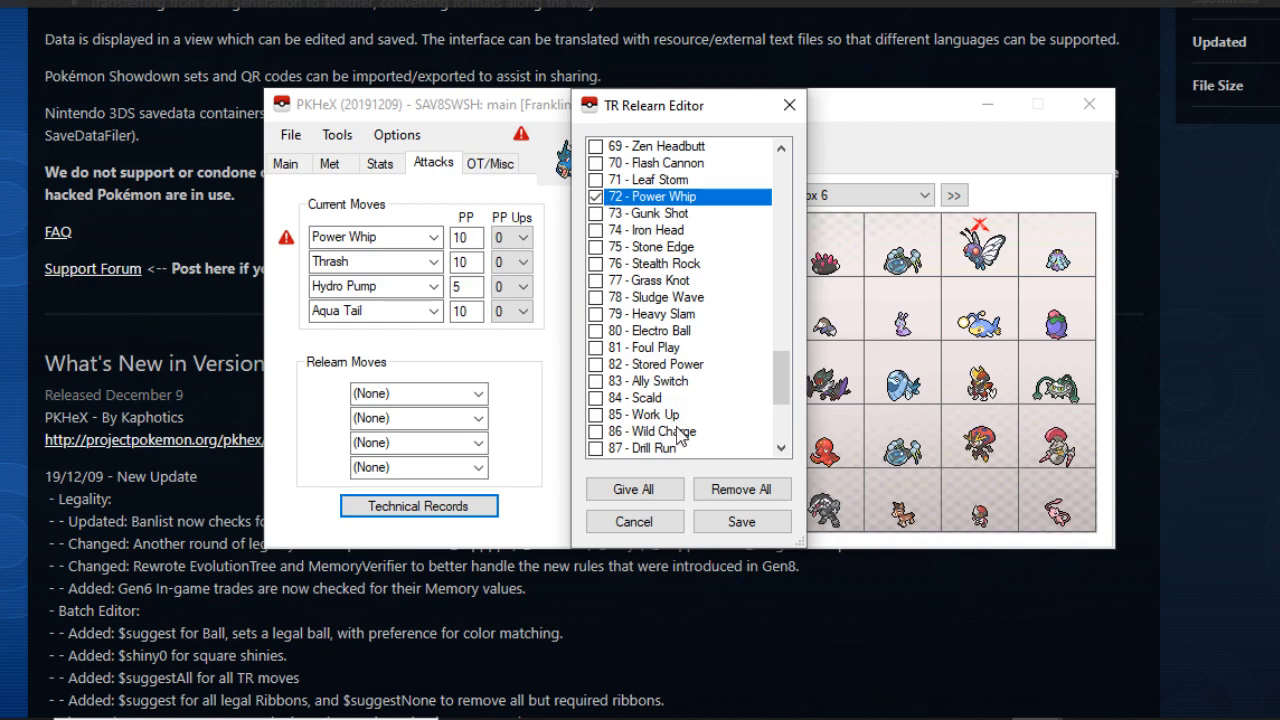
click(741, 522)
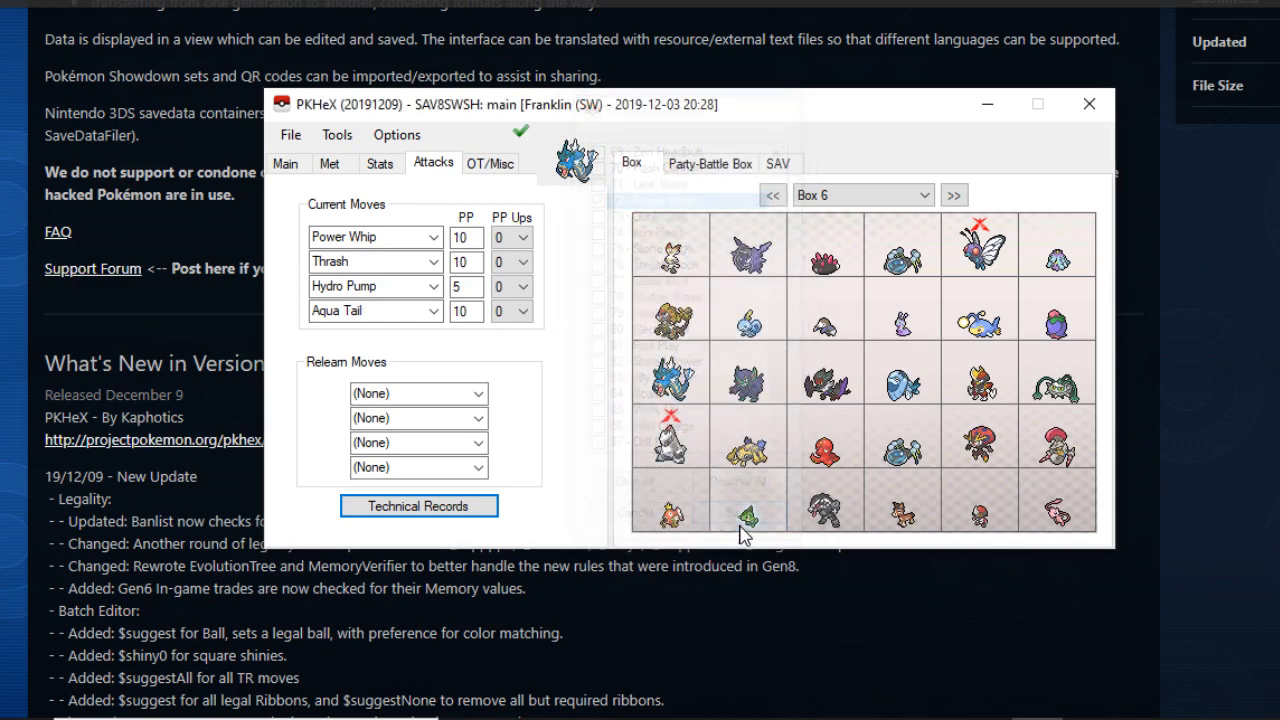
click(521, 133)
click(783, 382)
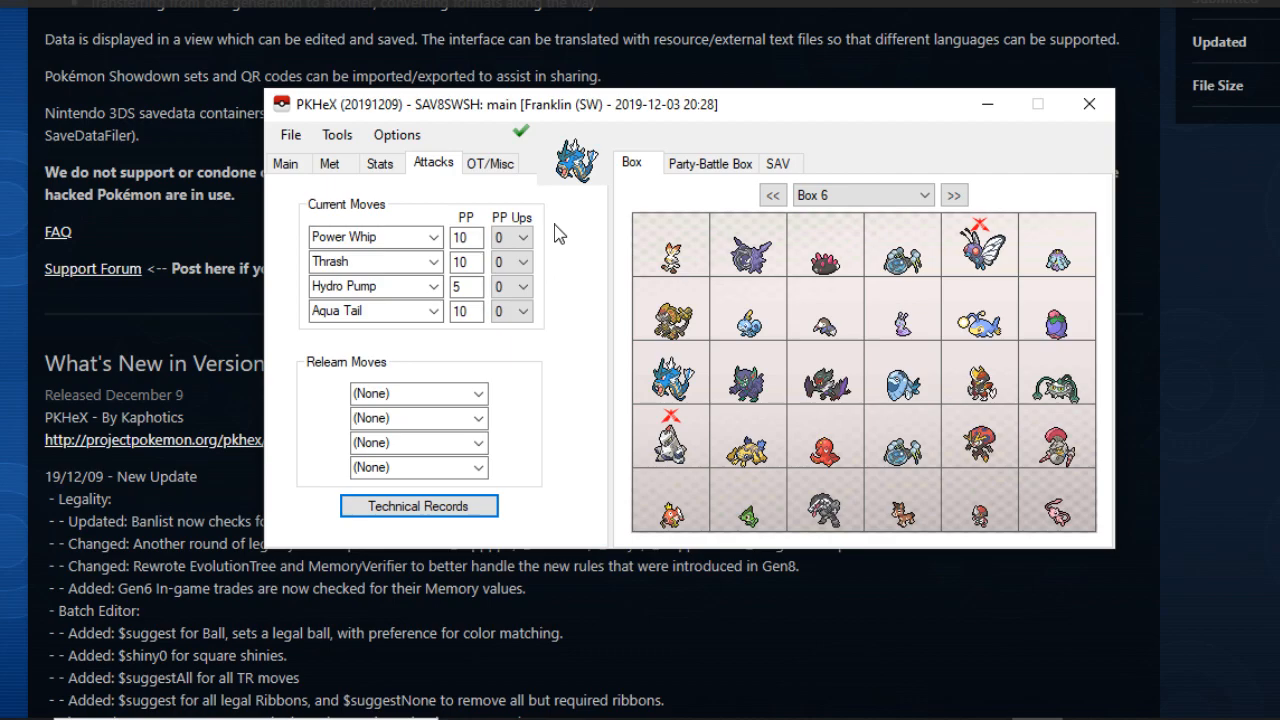
Set the Gyarados's original trainer name to "whatever" and switch the original trainer's gender to female.
click(490, 164)
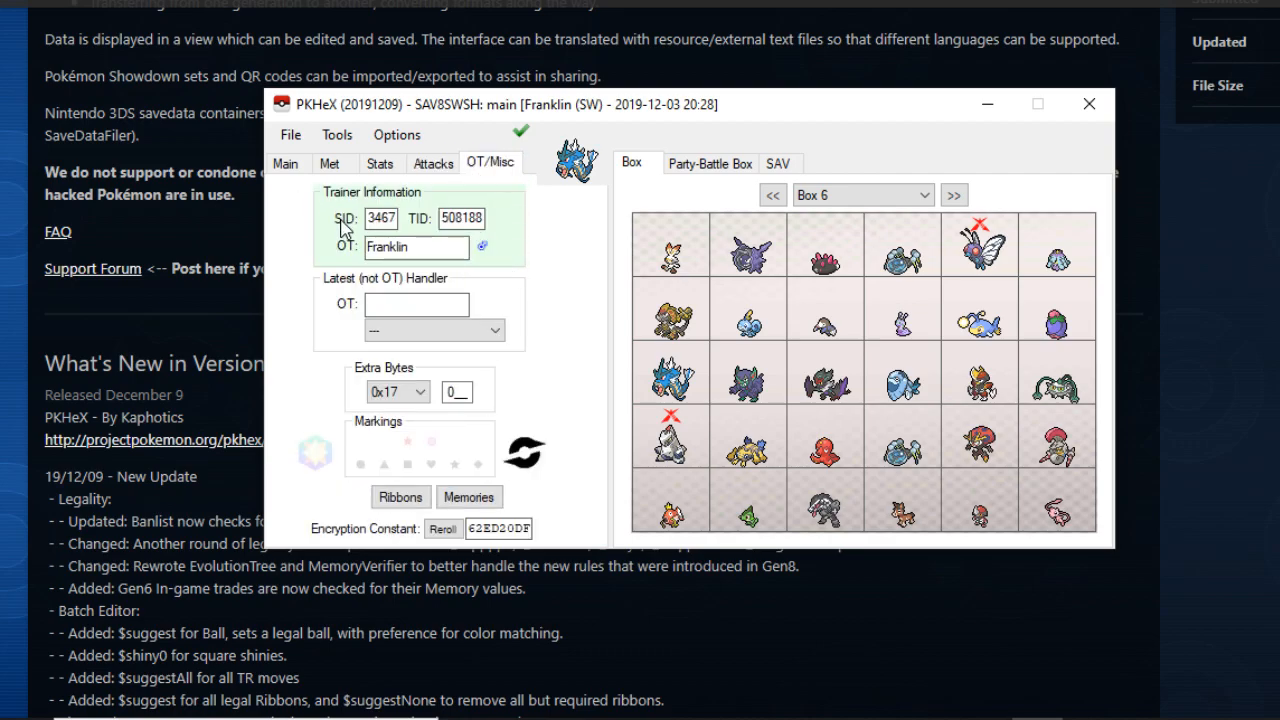
mouse_move(368, 222)
drag(415, 249, 342, 250)
text(whatever)
click(484, 249)
Set the latest handler's name to "dfjsdofjs" and the handler's language to JPN.
text(dfjsdofjs)
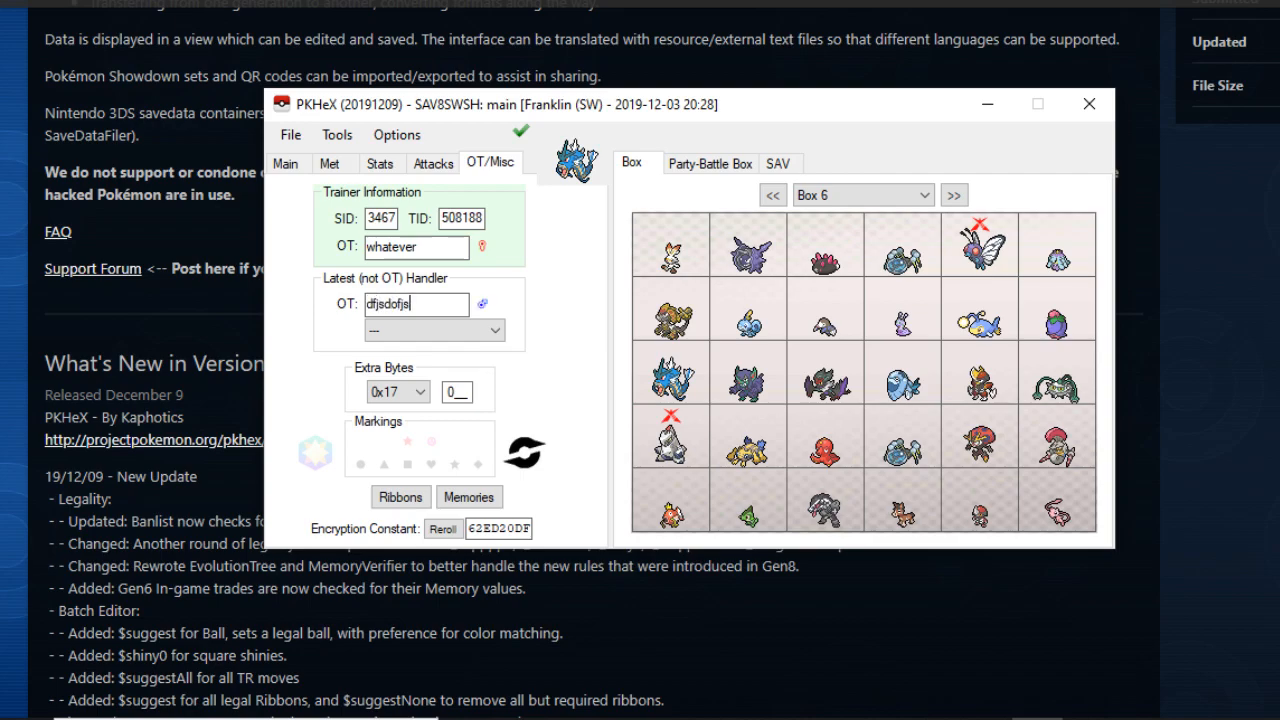
click(479, 331)
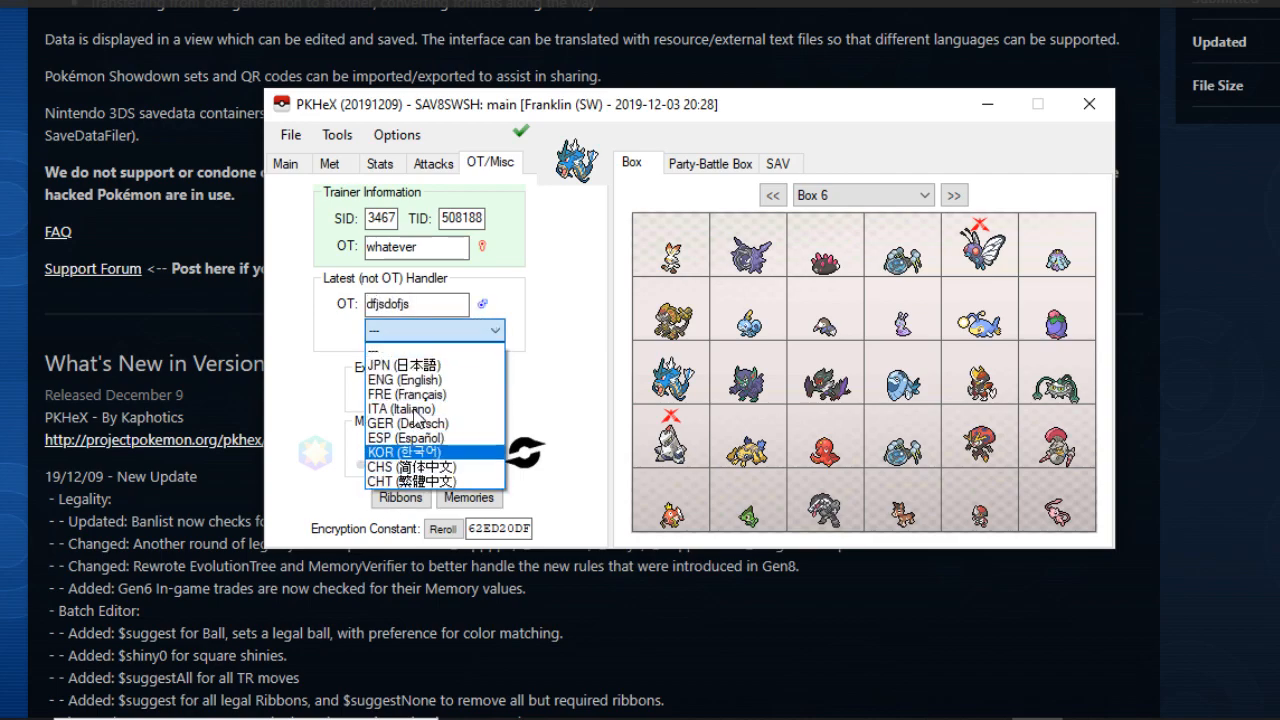
click(420, 365)
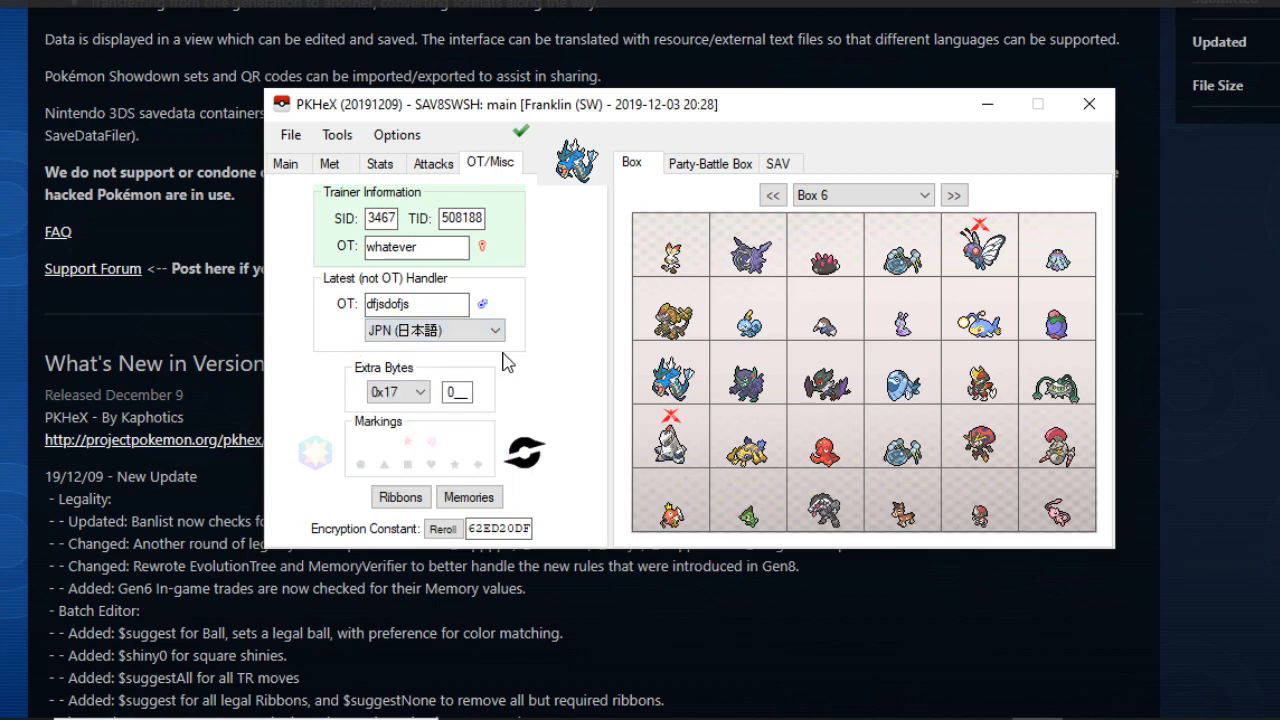
Mark the Gyarados with a blue circle, triangle, square and star, and a pink heart and diamond.
click(386, 465)
click(386, 465)
click(361, 464)
click(361, 465)
click(385, 465)
click(408, 465)
click(431, 465)
click(454, 465)
click(478, 465)
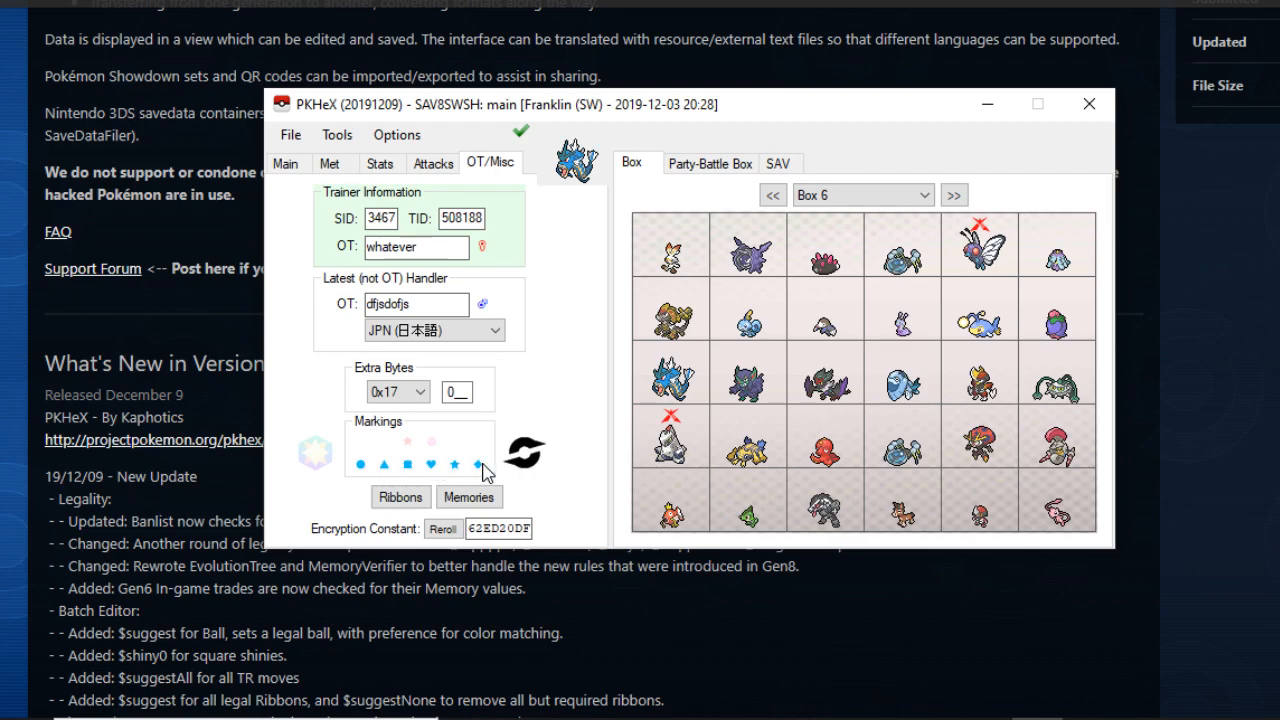
click(431, 464)
click(478, 465)
Look through the ribbons and marks available for the Gyarados, and close the list without giving any.
click(403, 497)
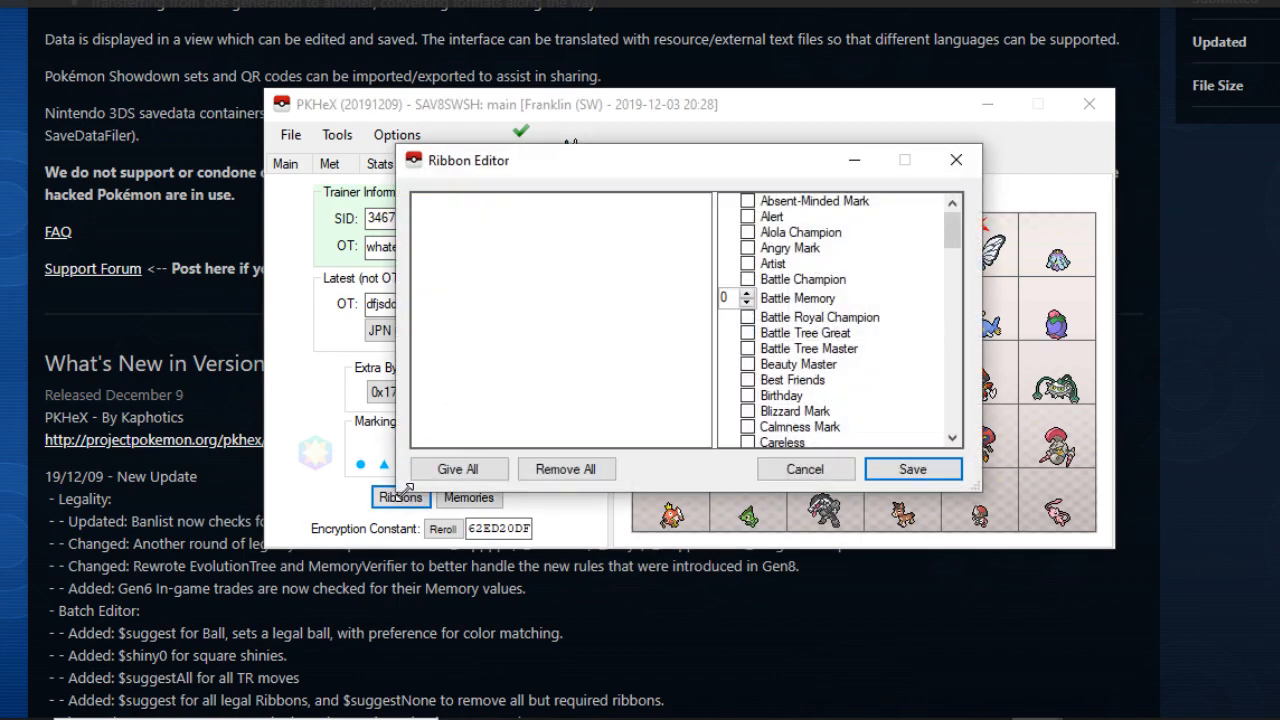
mouse_move(963, 242)
mouse_down()
mouse_move(937, 425)
mouse_move(957, 243)
mouse_up()
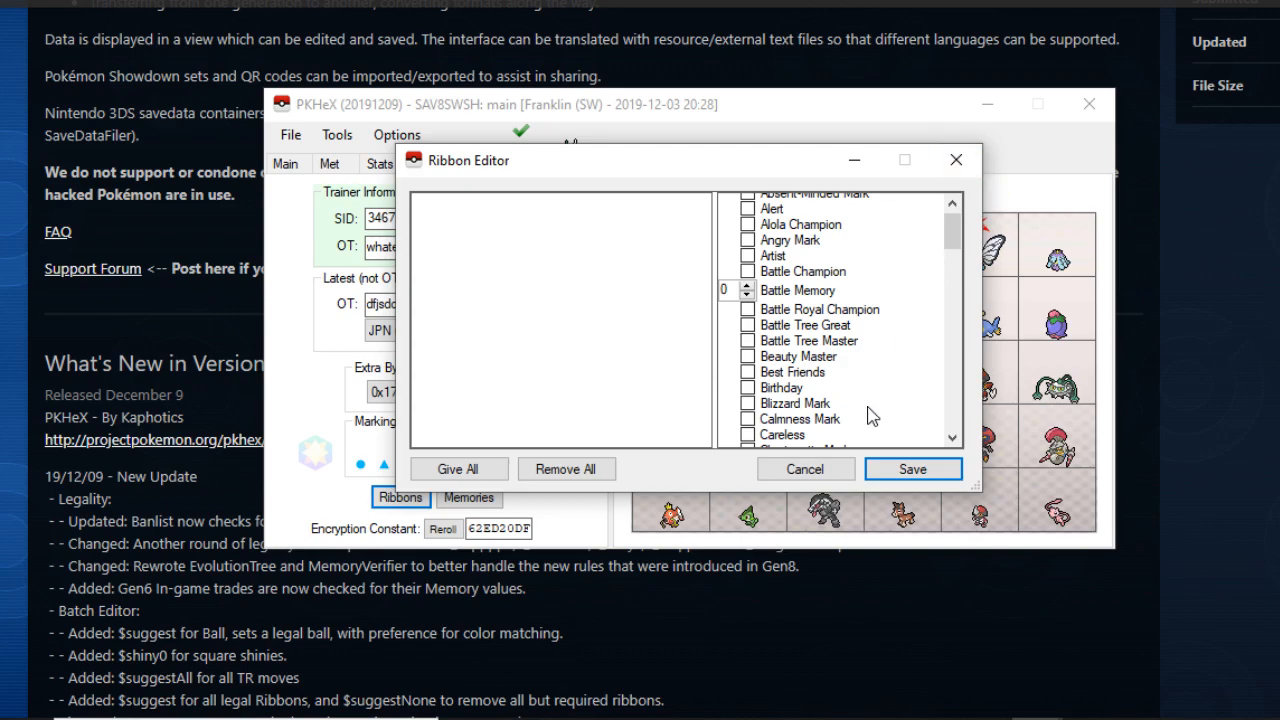
click(840, 466)
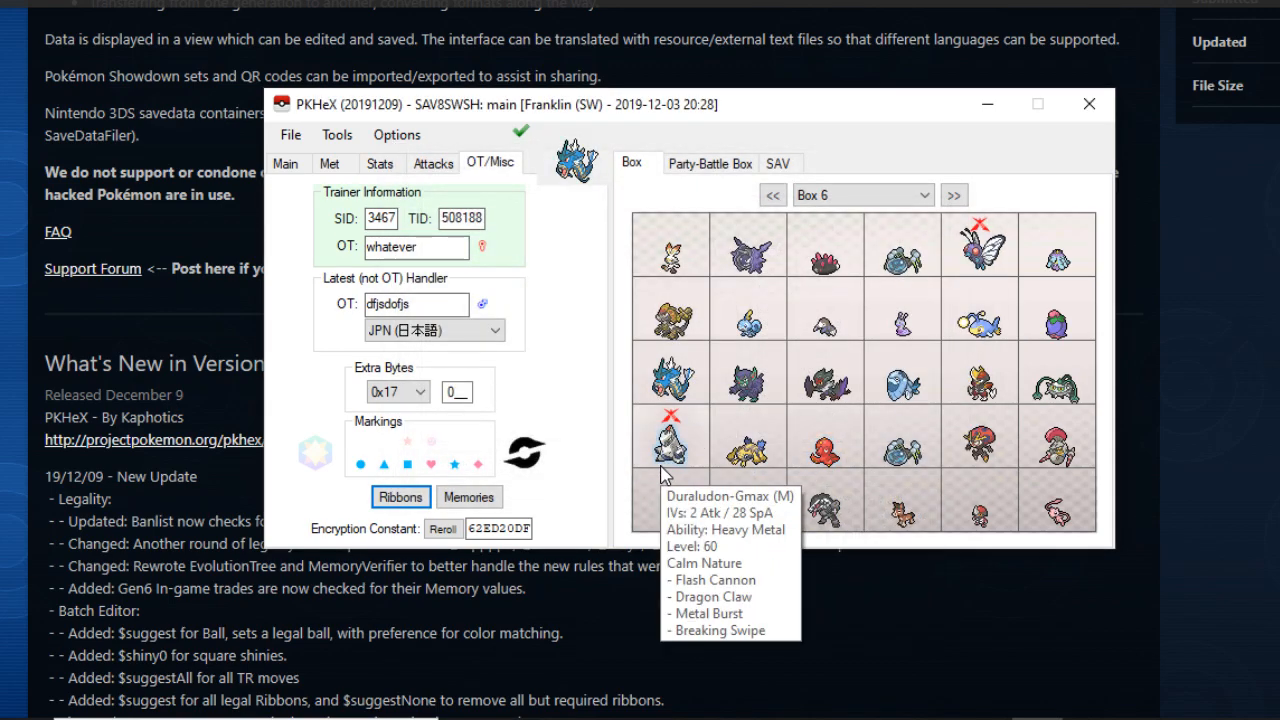
Try setting the original-trainer memory's area to "on Victory Road", intensity to "The Pokémon remembers" and feeling to "it couldn't be true to its feelings".
click(468, 497)
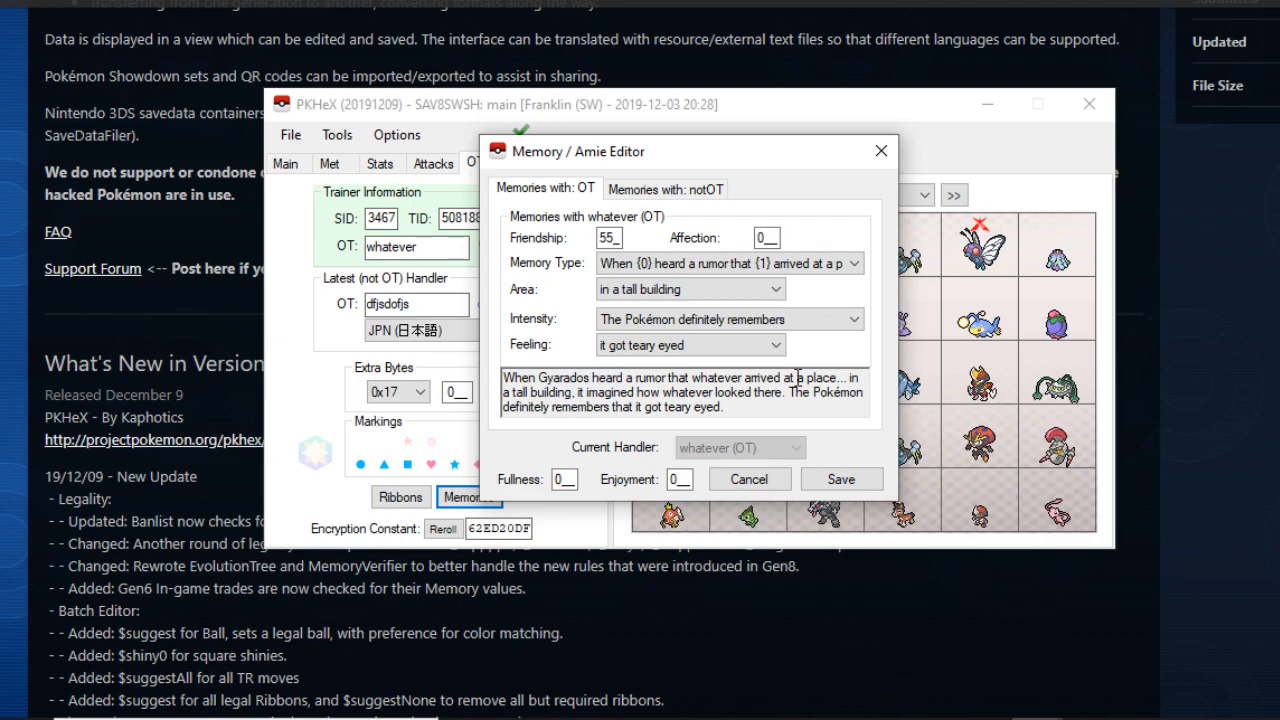
drag(507, 378, 724, 407)
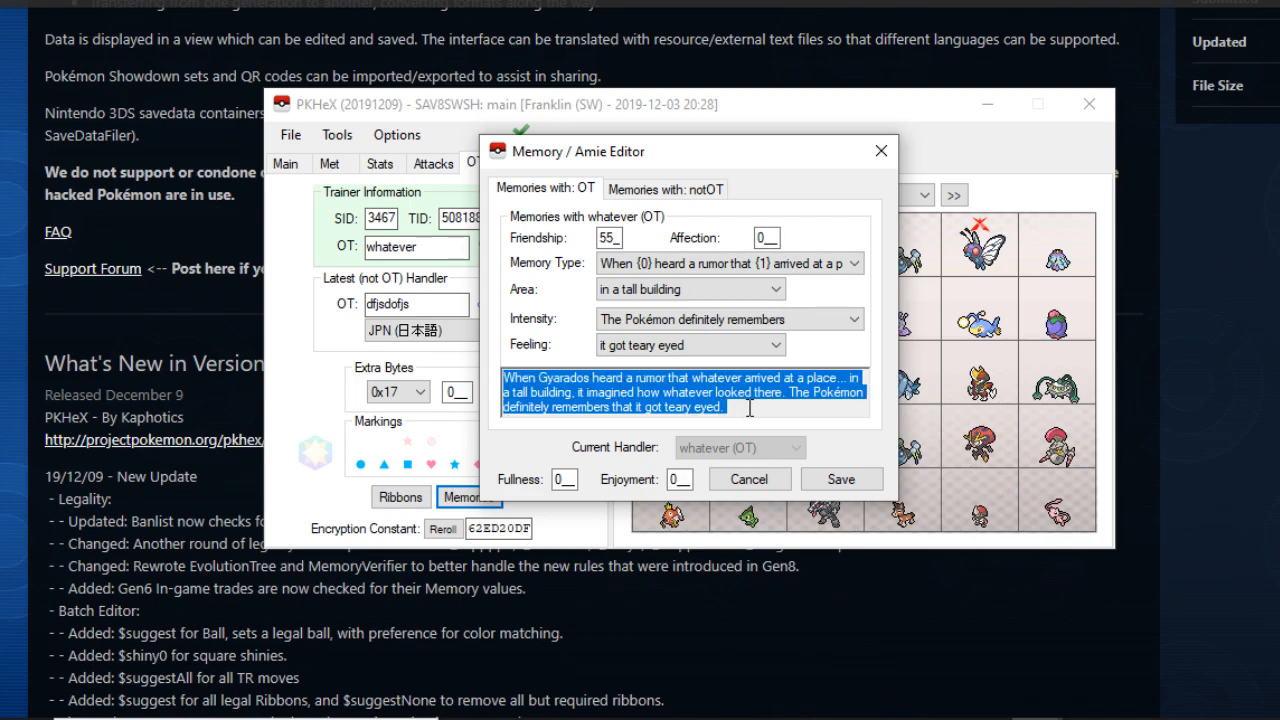
click(771, 292)
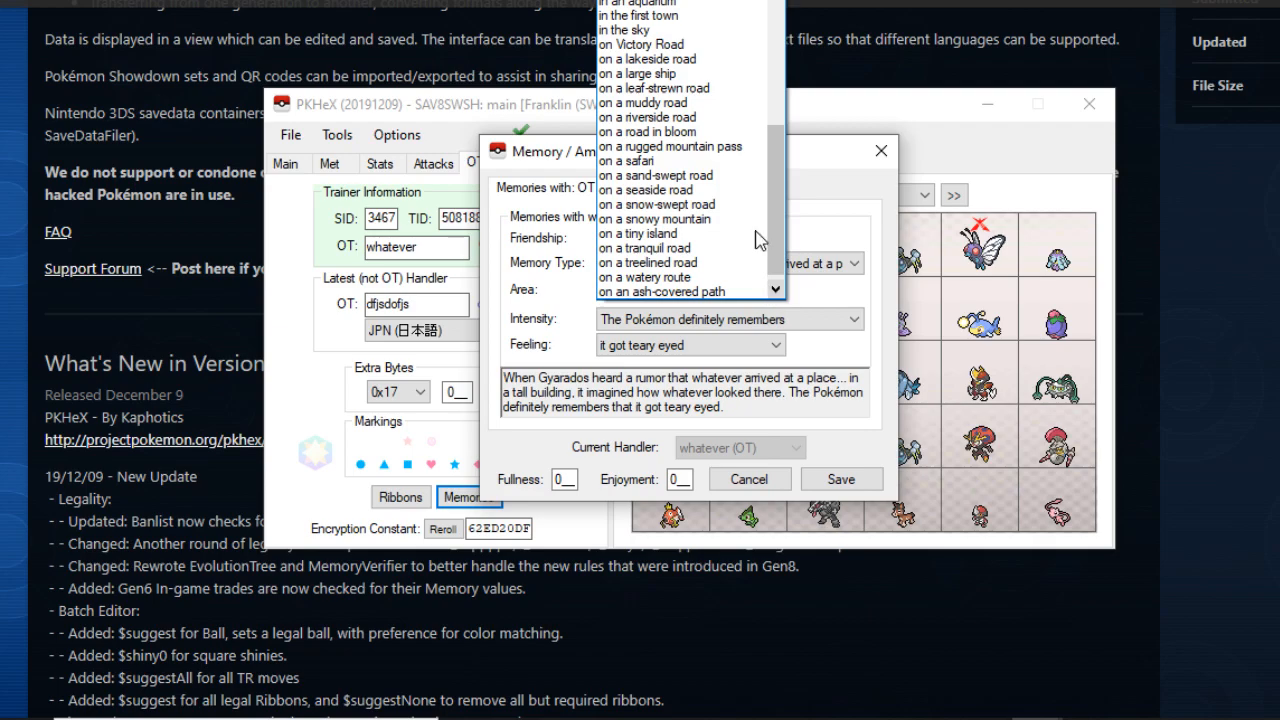
click(680, 44)
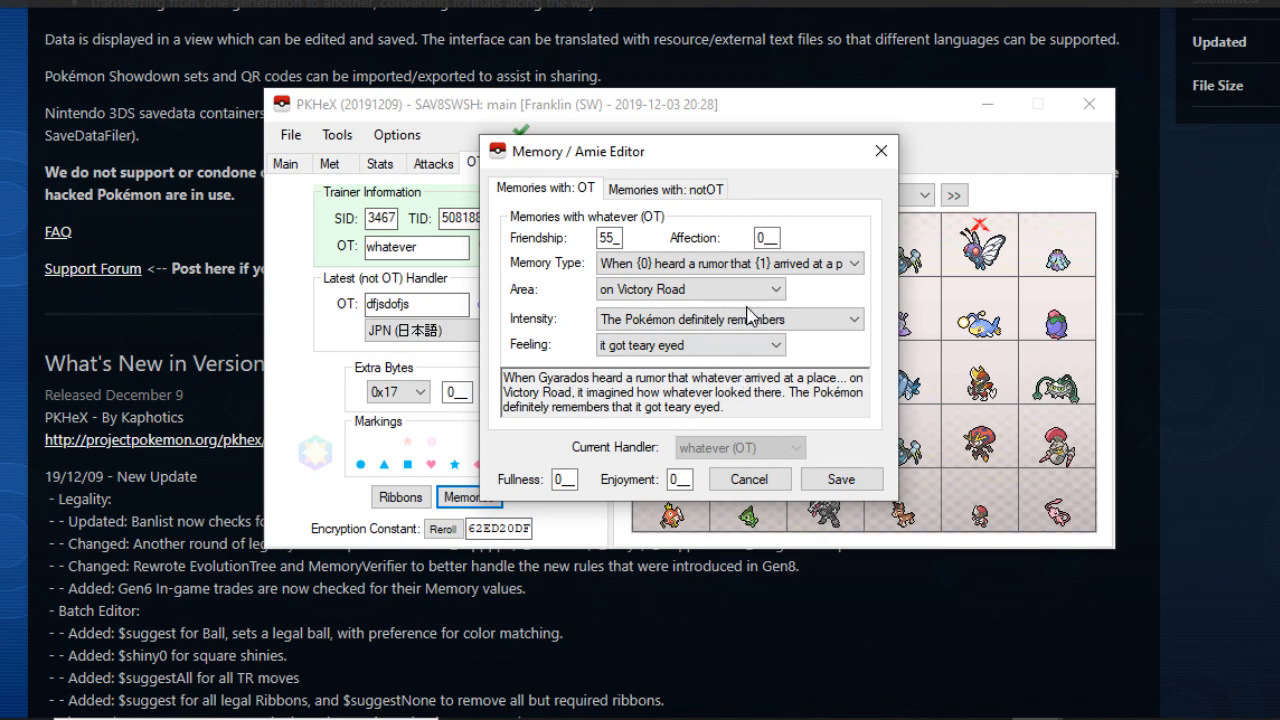
click(785, 320)
click(758, 336)
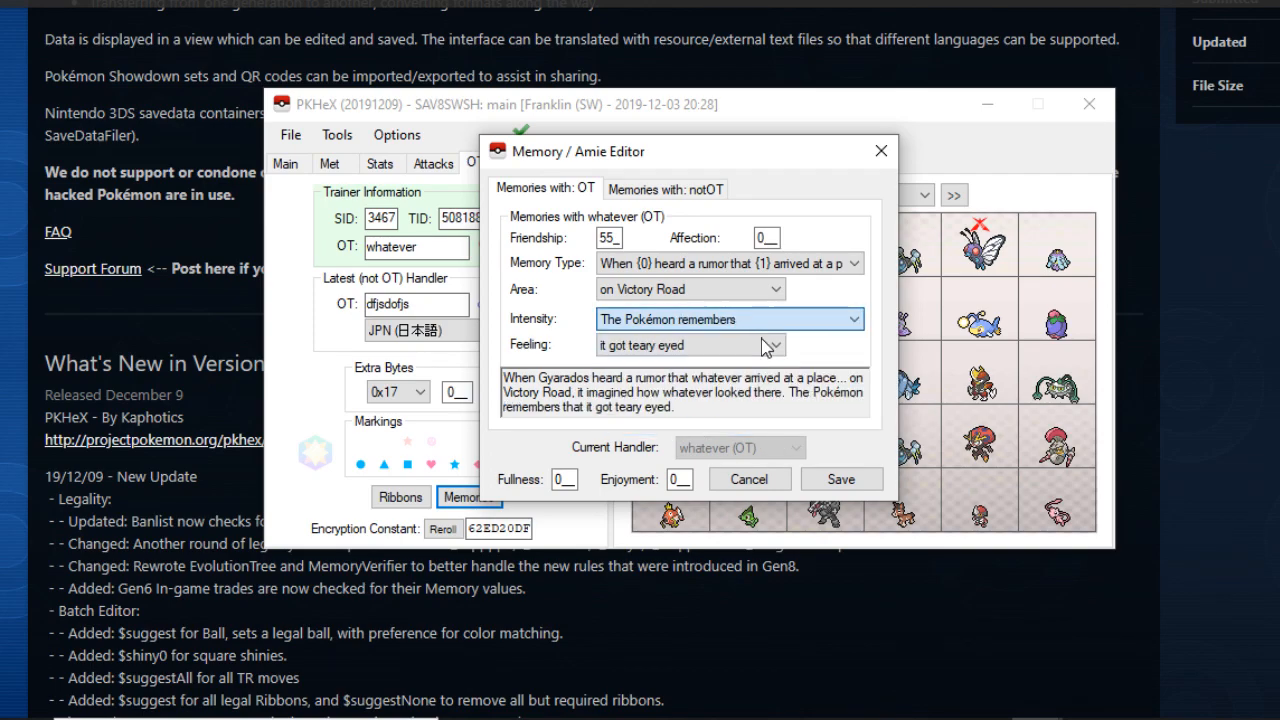
click(757, 348)
click(700, 163)
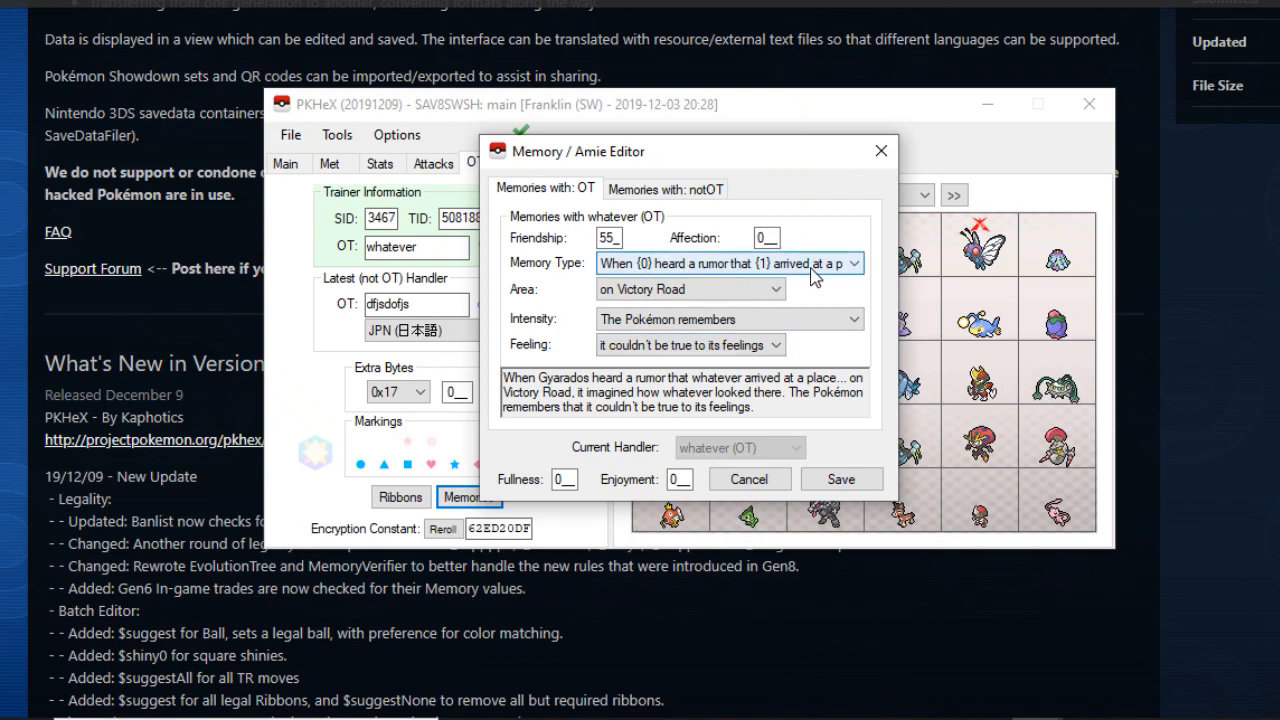
Try the Battle Maison challenge as the original-trainer memory type, and discard the memory changes.
click(848, 264)
click(716, 357)
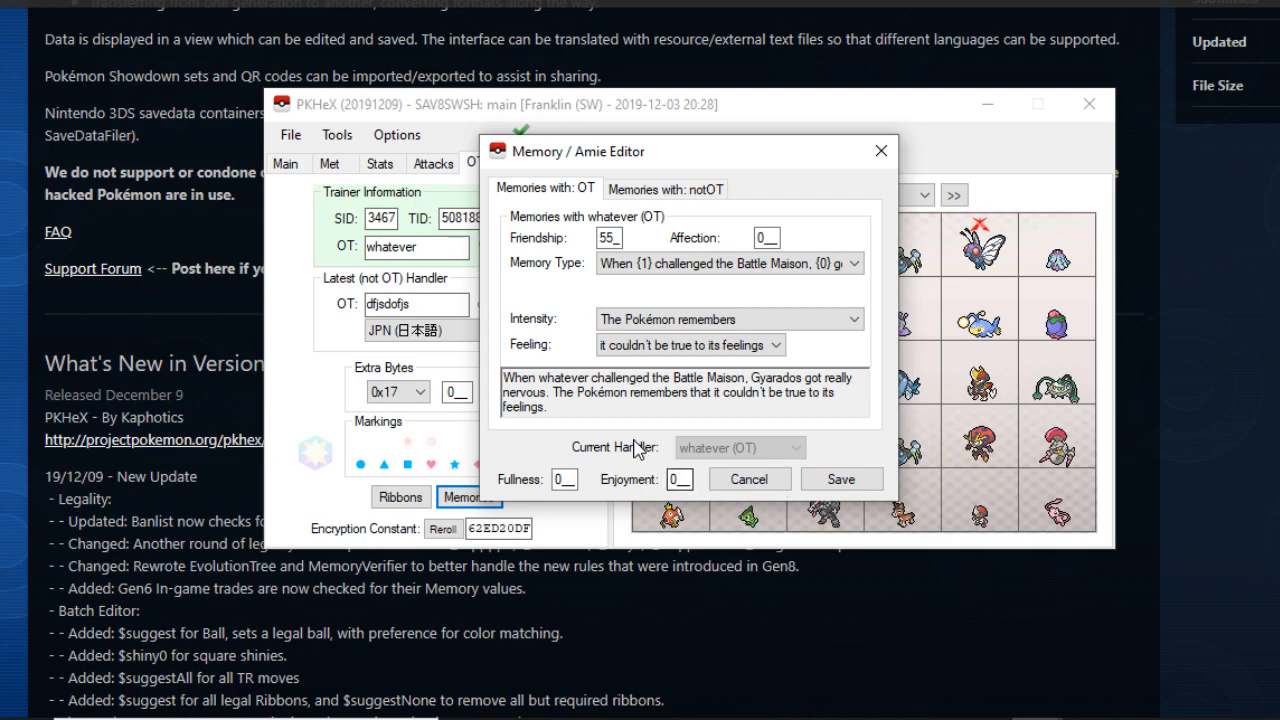
click(748, 480)
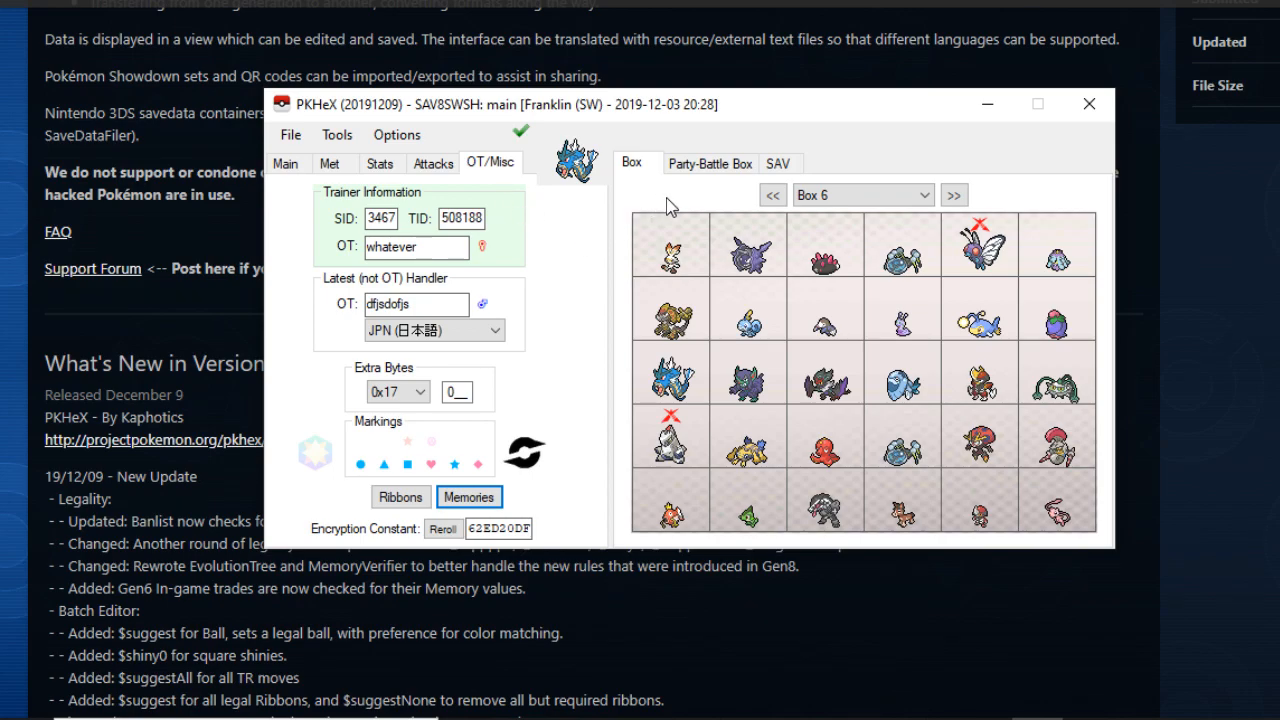
View the party Pokémon and inspect the summary of the Eternatus.
click(705, 170)
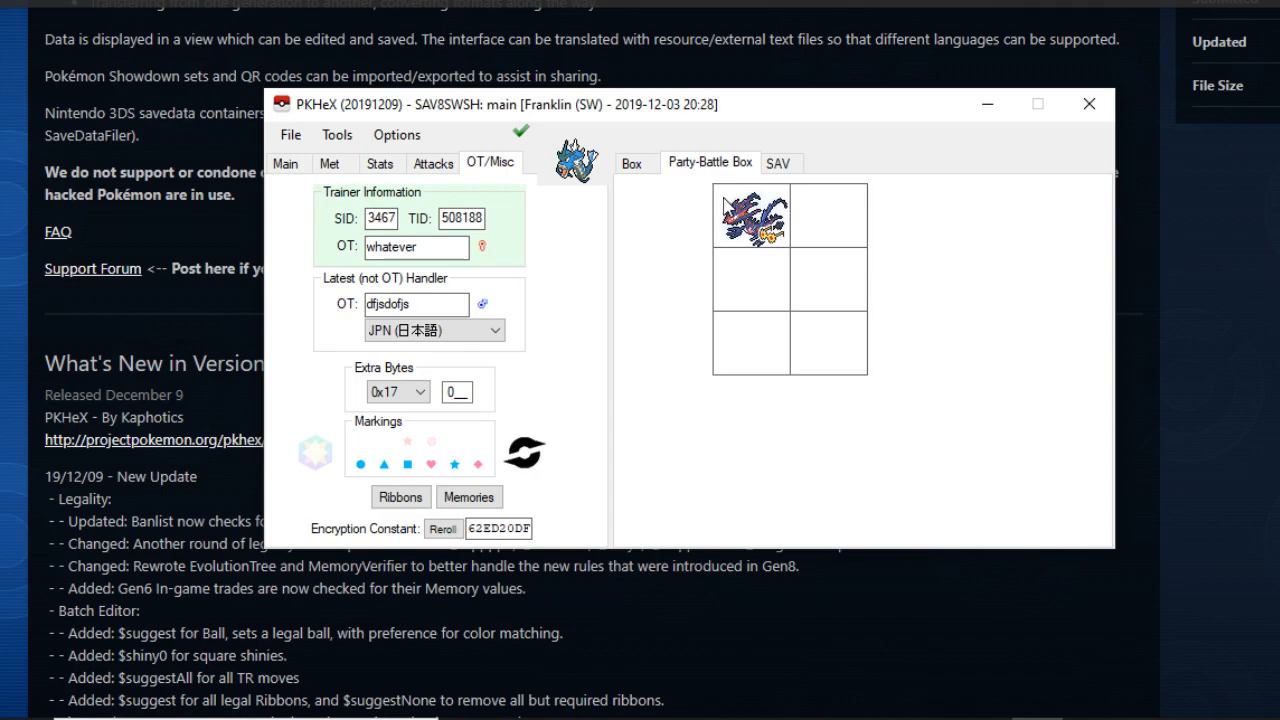
mouse_move(750, 228)
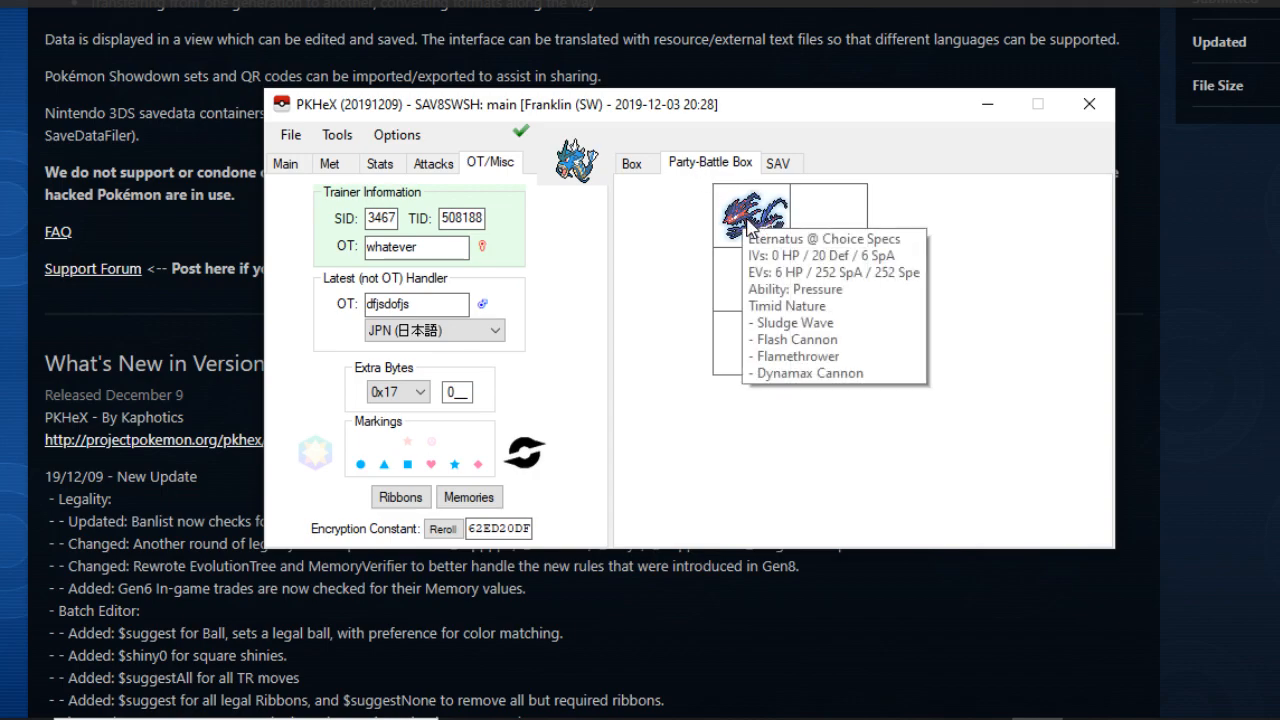
Load the party Eternatus into the editor and view its main properties.
drag(750, 228, 505, 222)
click(710, 162)
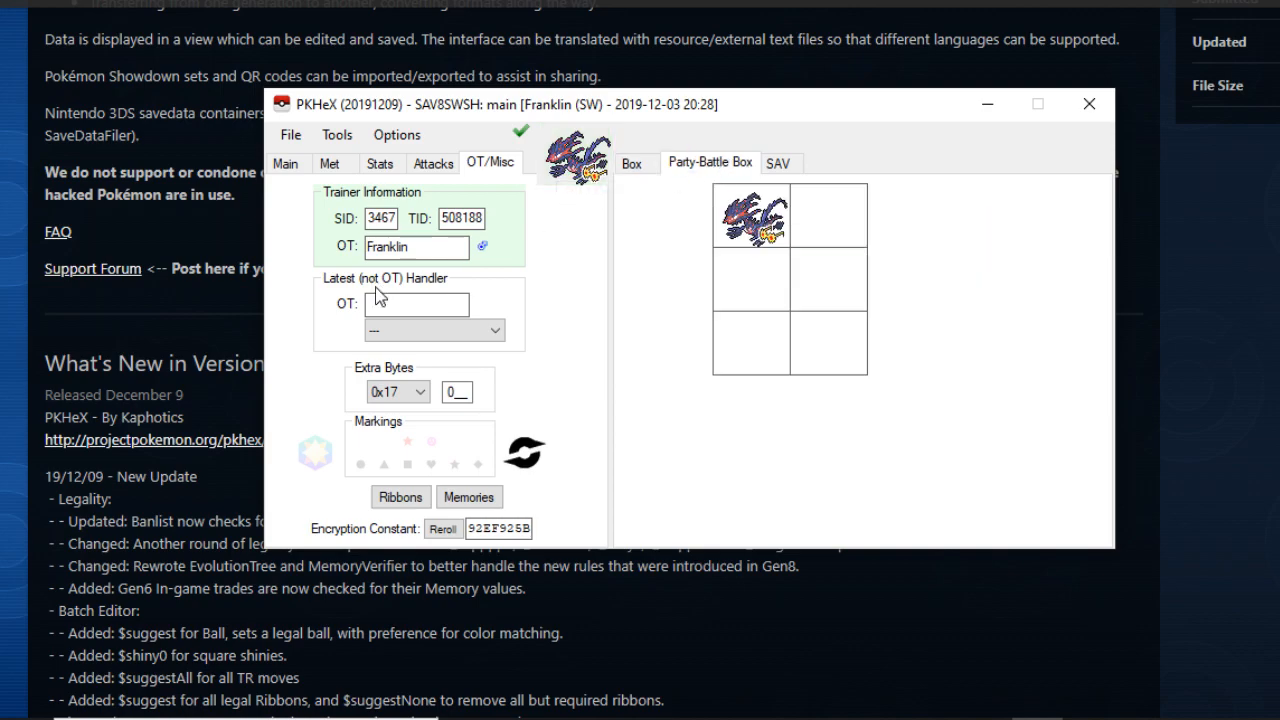
click(292, 164)
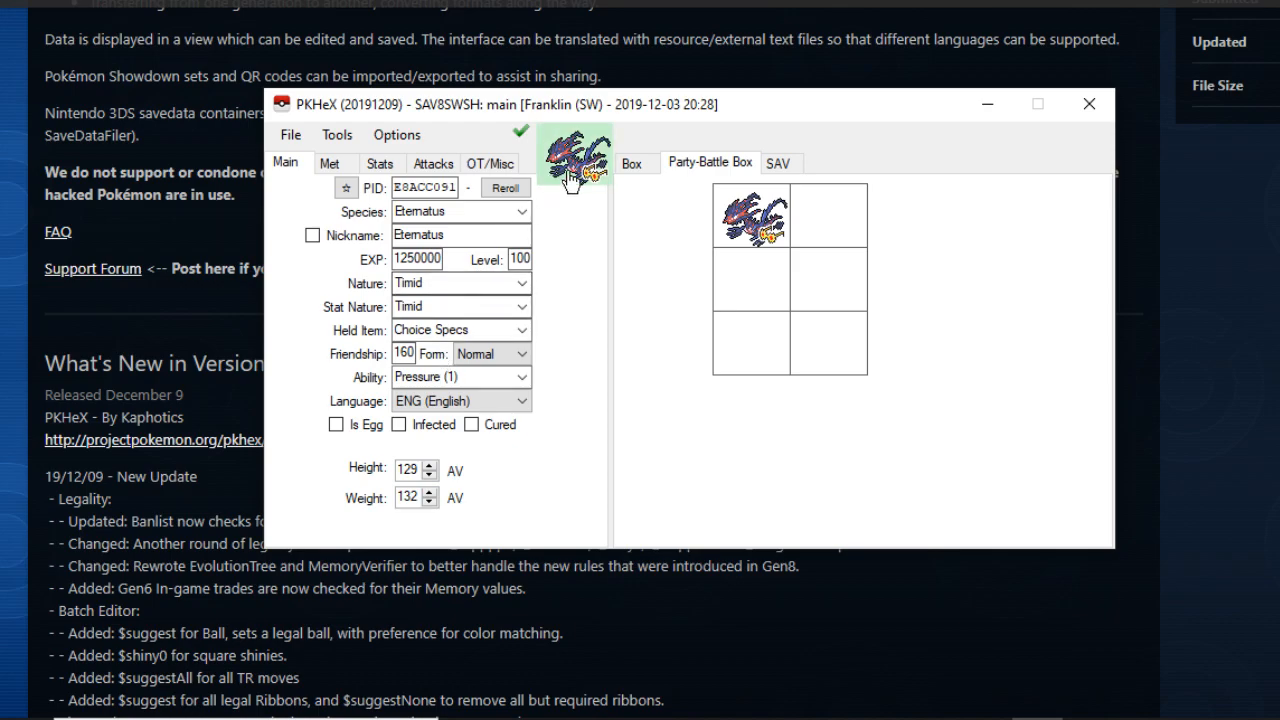
Review the save's Pokédex entries and the bulk seen, caught and battle-count options, and close the Pokédex editor without changes.
click(789, 170)
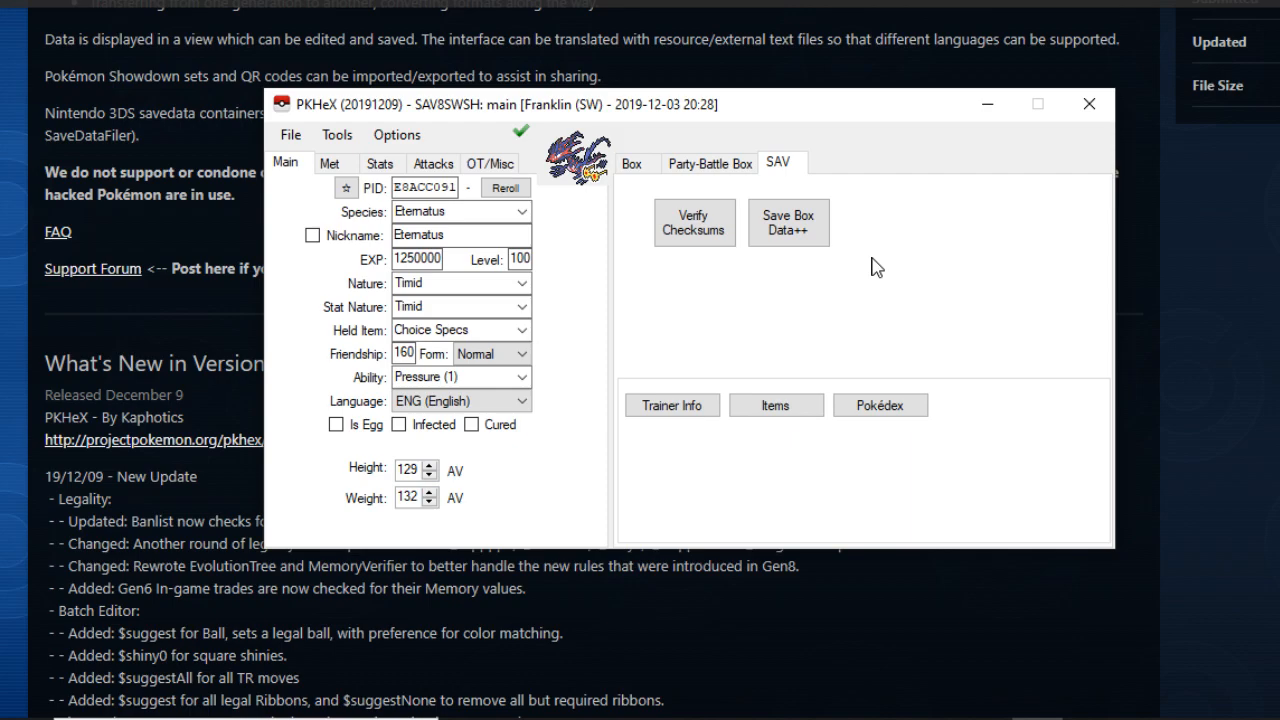
click(890, 405)
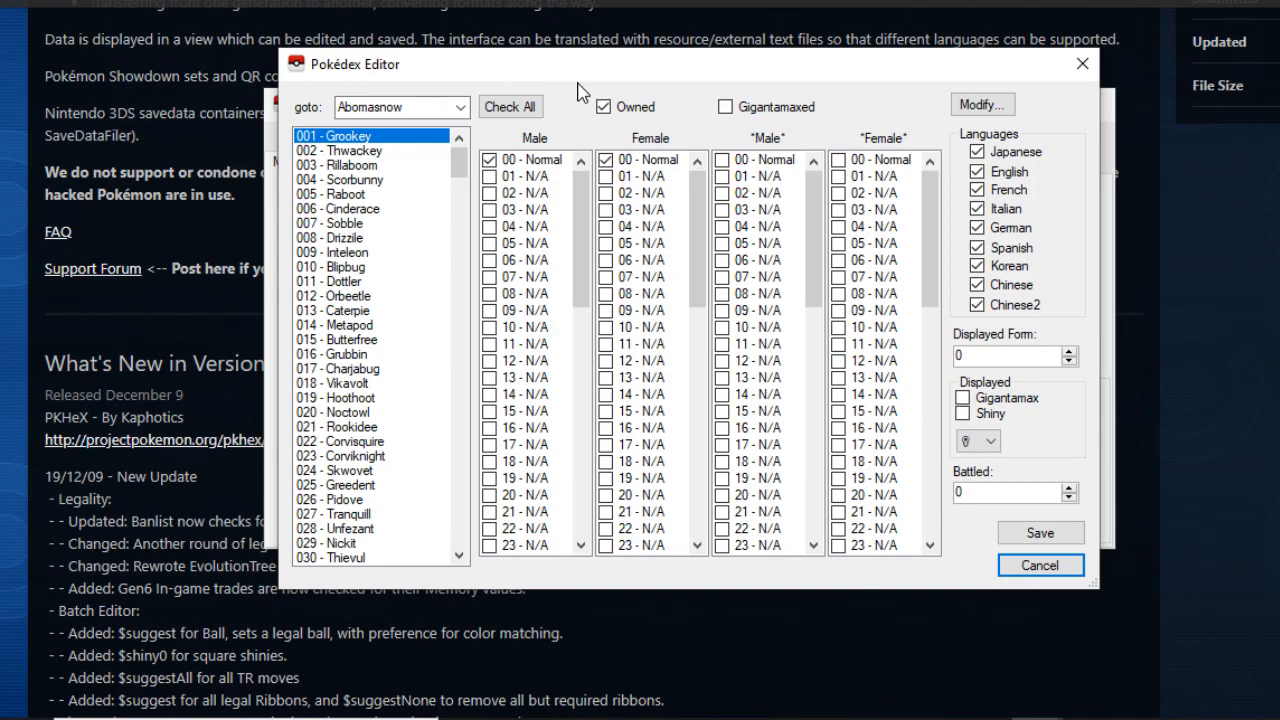
click(983, 106)
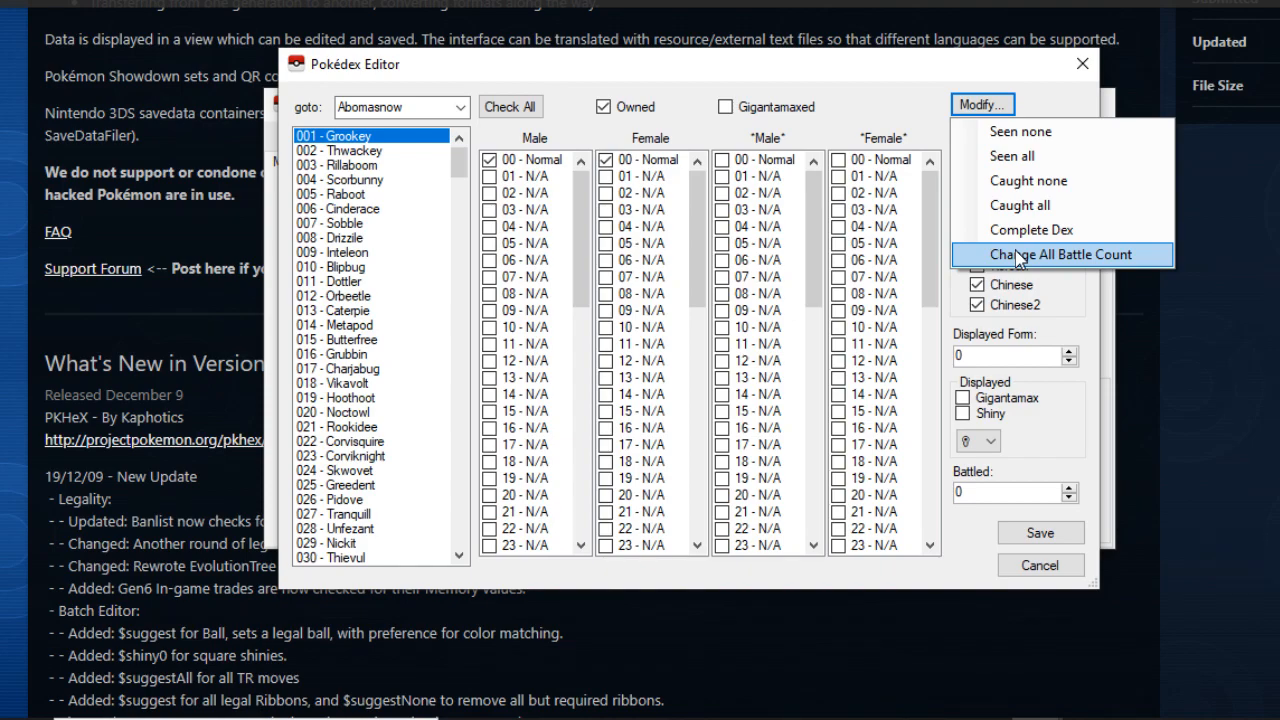
click(1062, 314)
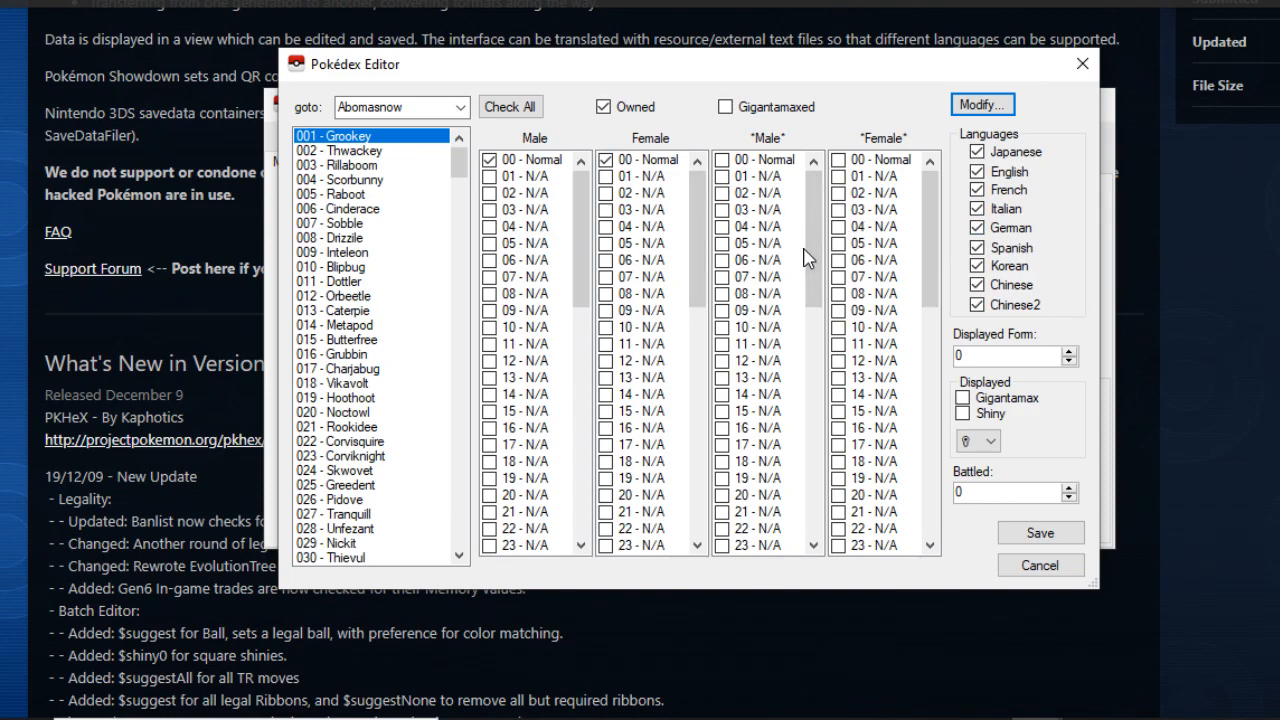
click(1040, 566)
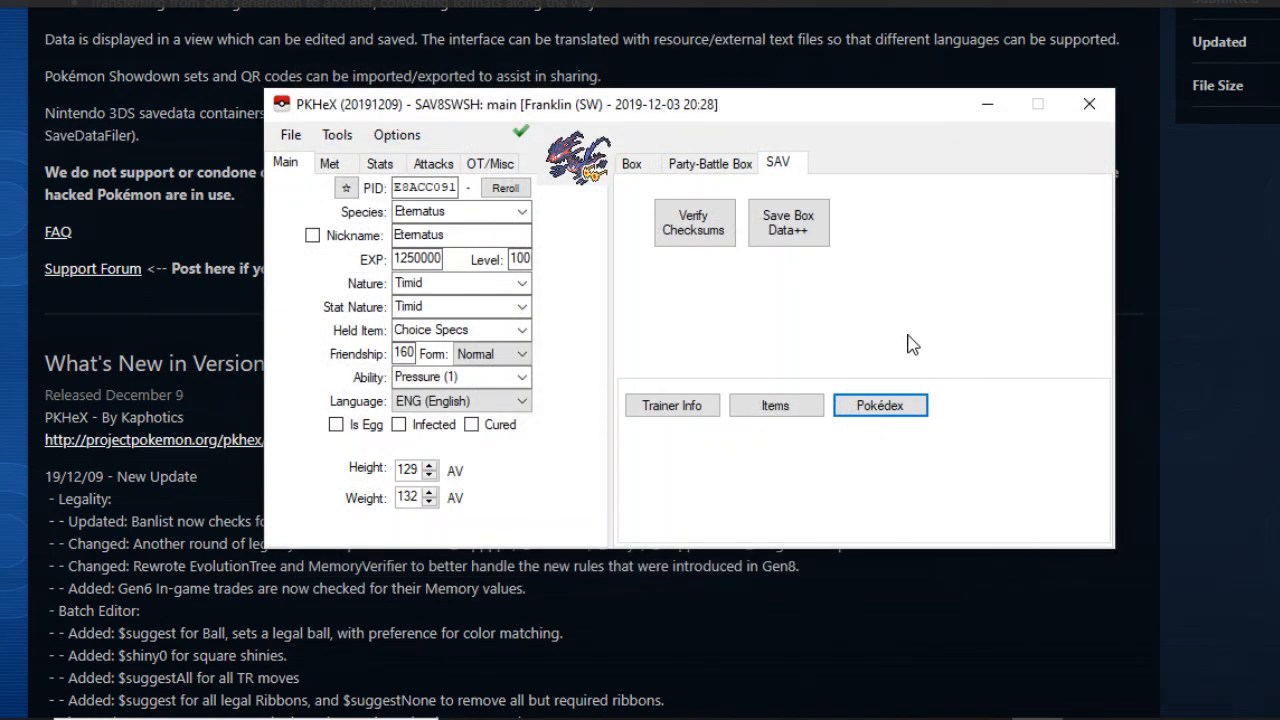
Try setting the trainer's money to 9999999 in the trainer data, and view the available game versions.
click(714, 408)
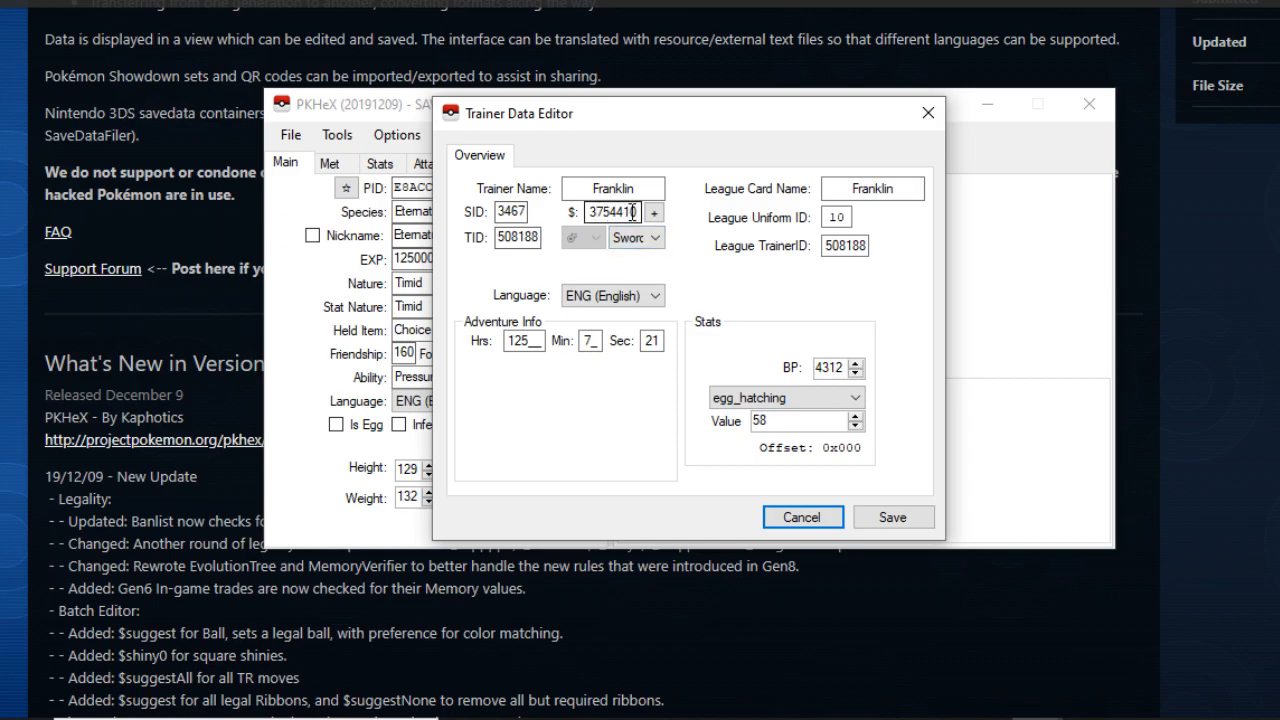
drag(641, 212, 554, 212)
text(9999999)
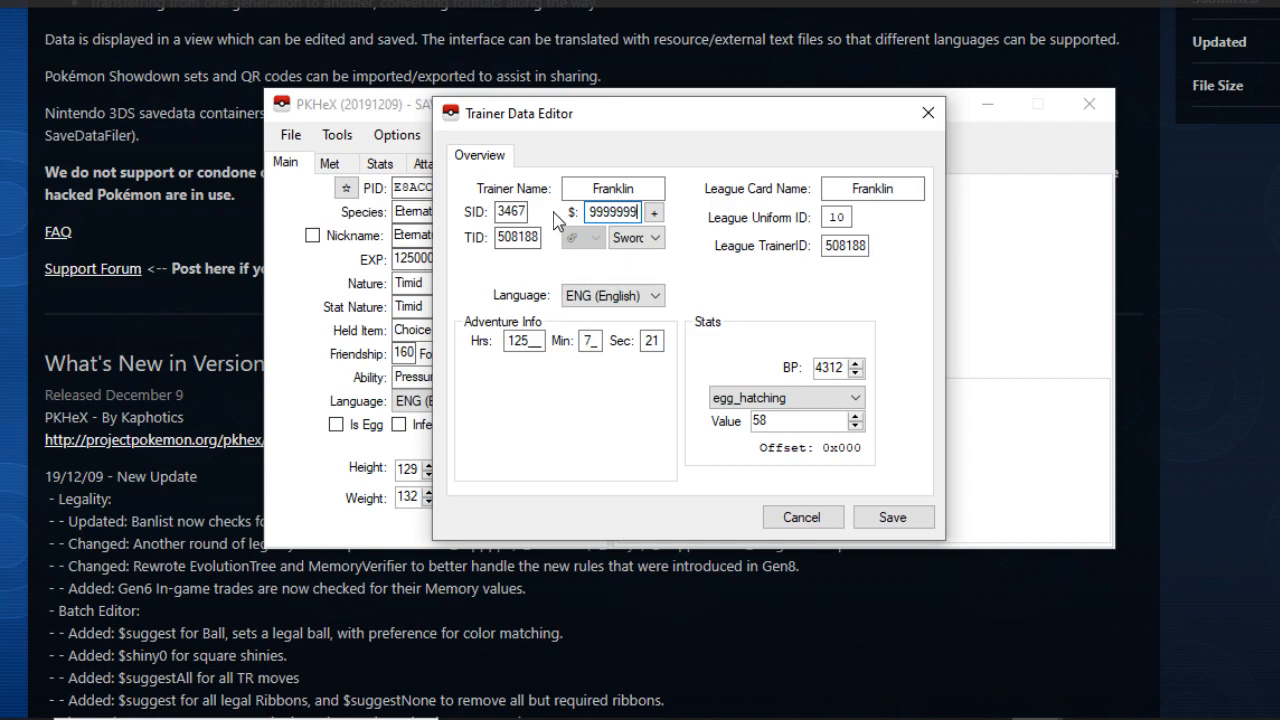
click(655, 240)
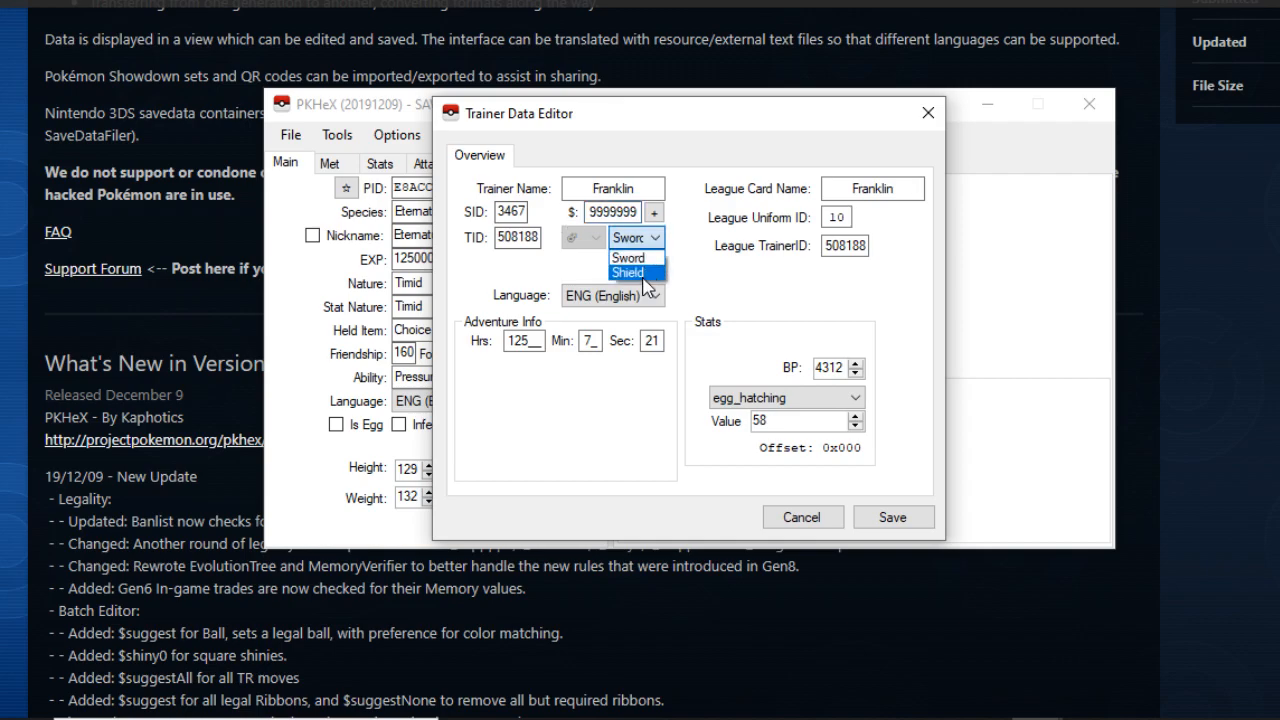
click(706, 288)
click(655, 240)
click(708, 270)
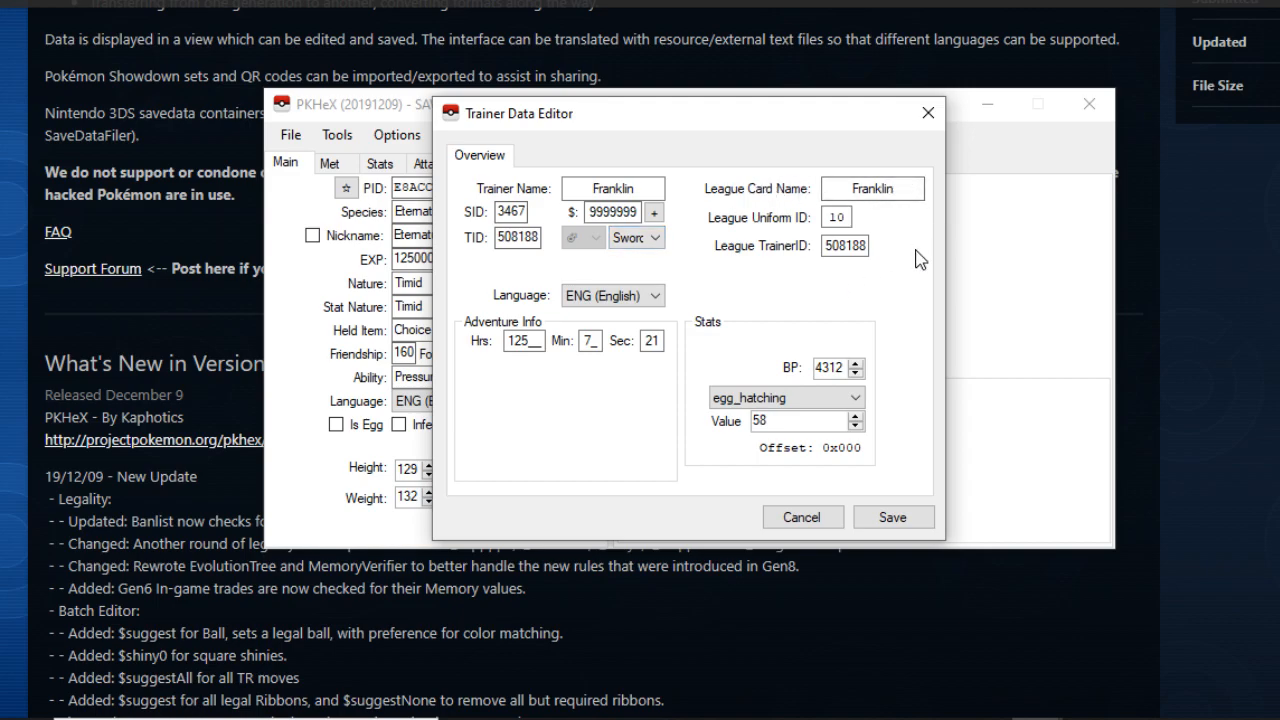
Try setting the trainer's League Uniform ID to 9, and view the available languages.
click(848, 217)
key(BackSpace)
key(BackSpace)
text(9)
click(655, 296)
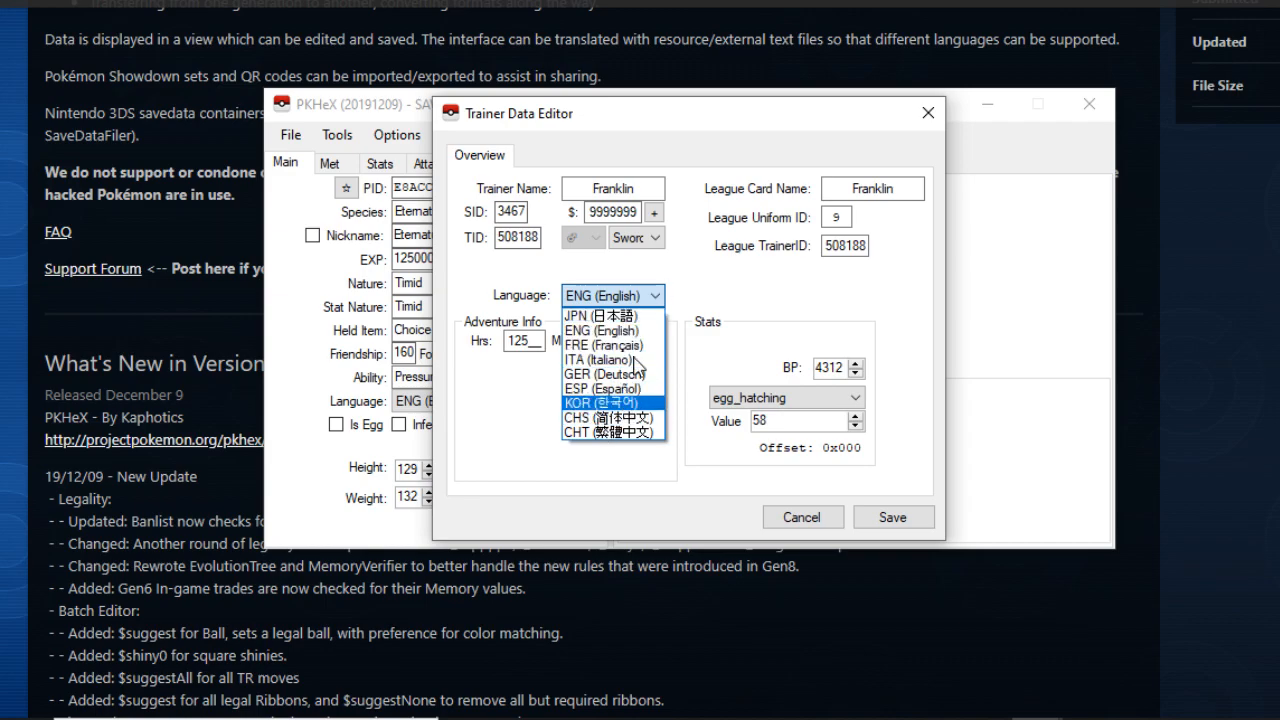
click(730, 289)
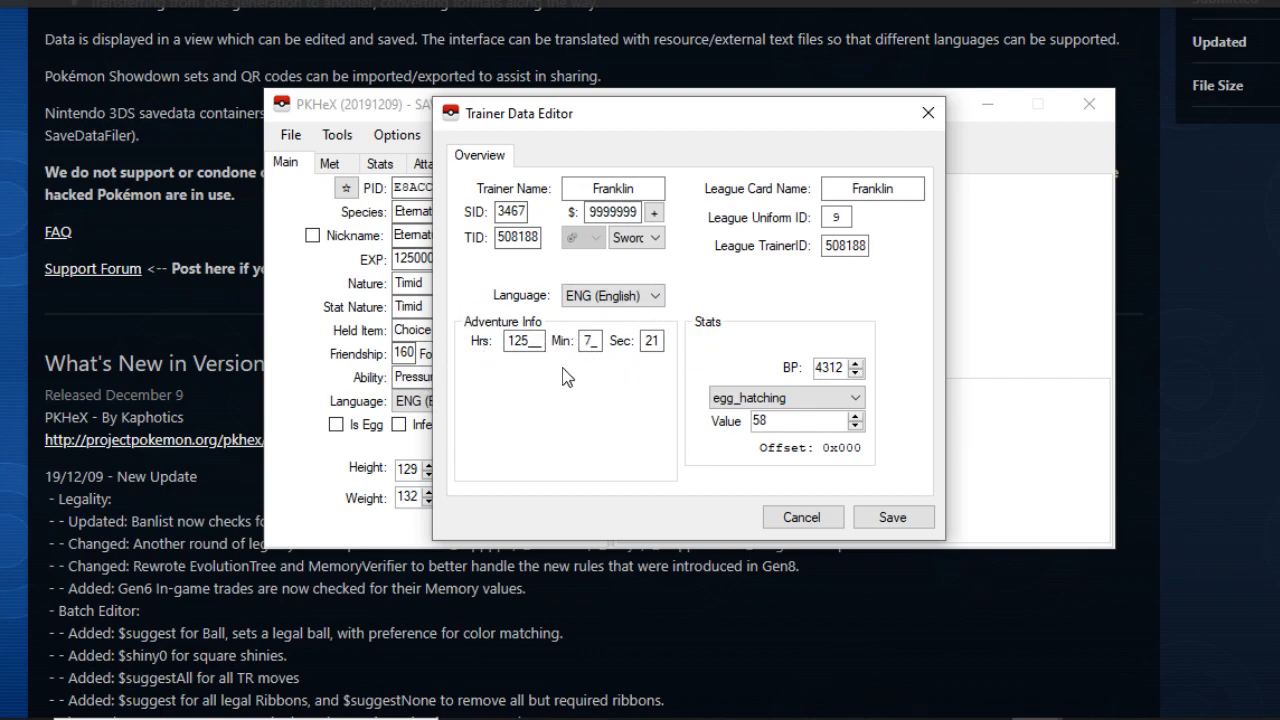
Try raising the trainer's BP to 9999, and discard the trainer data changes.
click(855, 364)
click(855, 364)
double_click(855, 364)
click(855, 364)
click(855, 364)
double_click(855, 364)
double_click(855, 364)
click(855, 364)
double_click(813, 364)
text(9999)
click(802, 517)
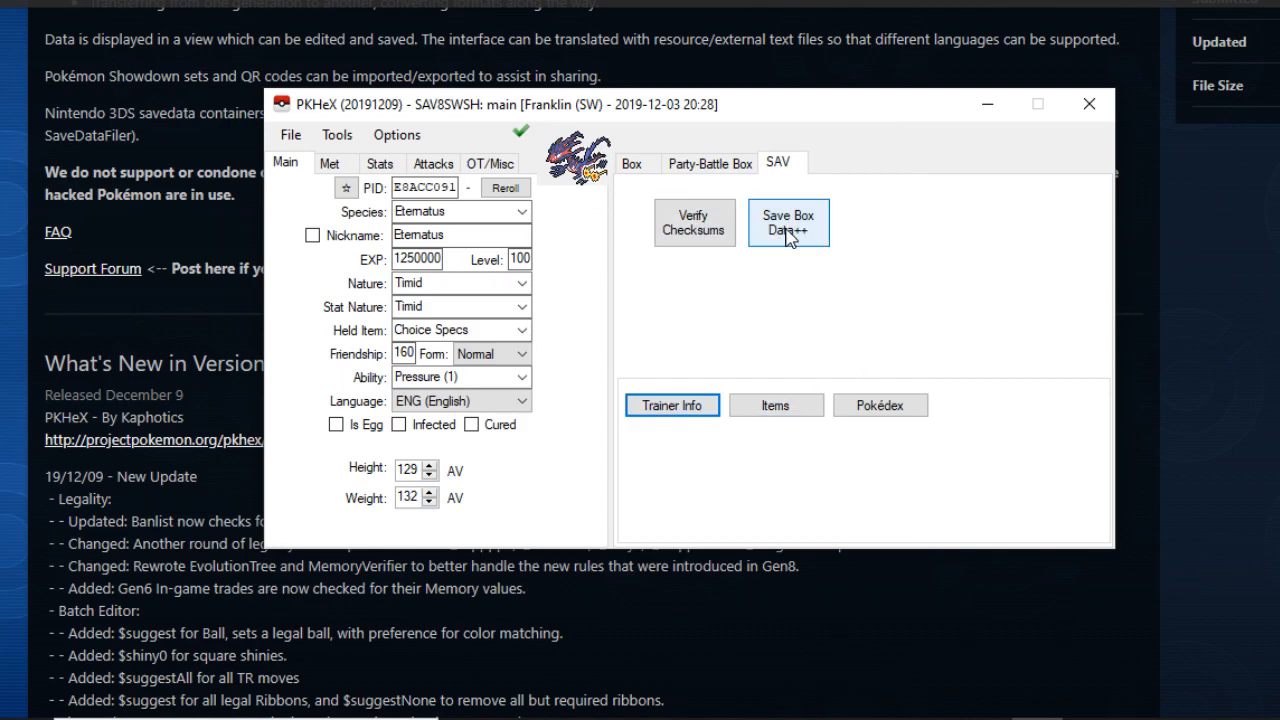
Load the upper Centiskorch from Box 7 into the editor and view its stats.
click(718, 170)
click(638, 164)
click(954, 195)
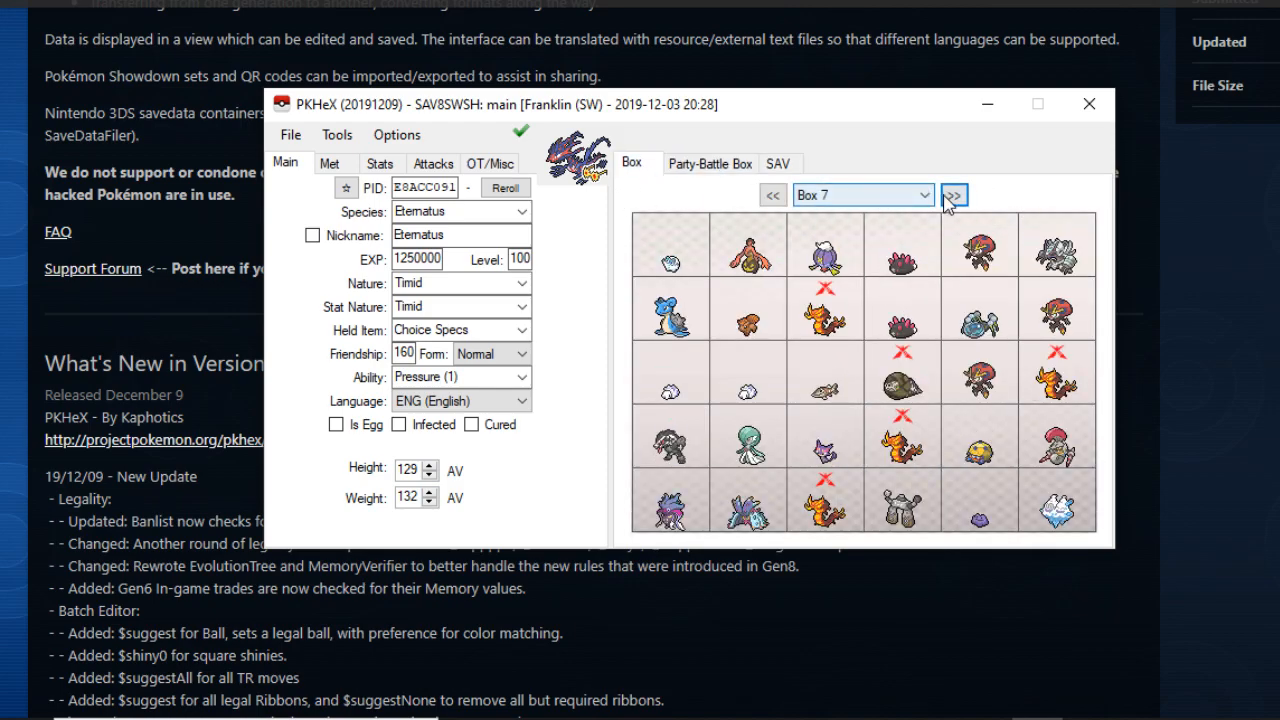
mouse_move(826, 334)
drag(826, 334, 595, 157)
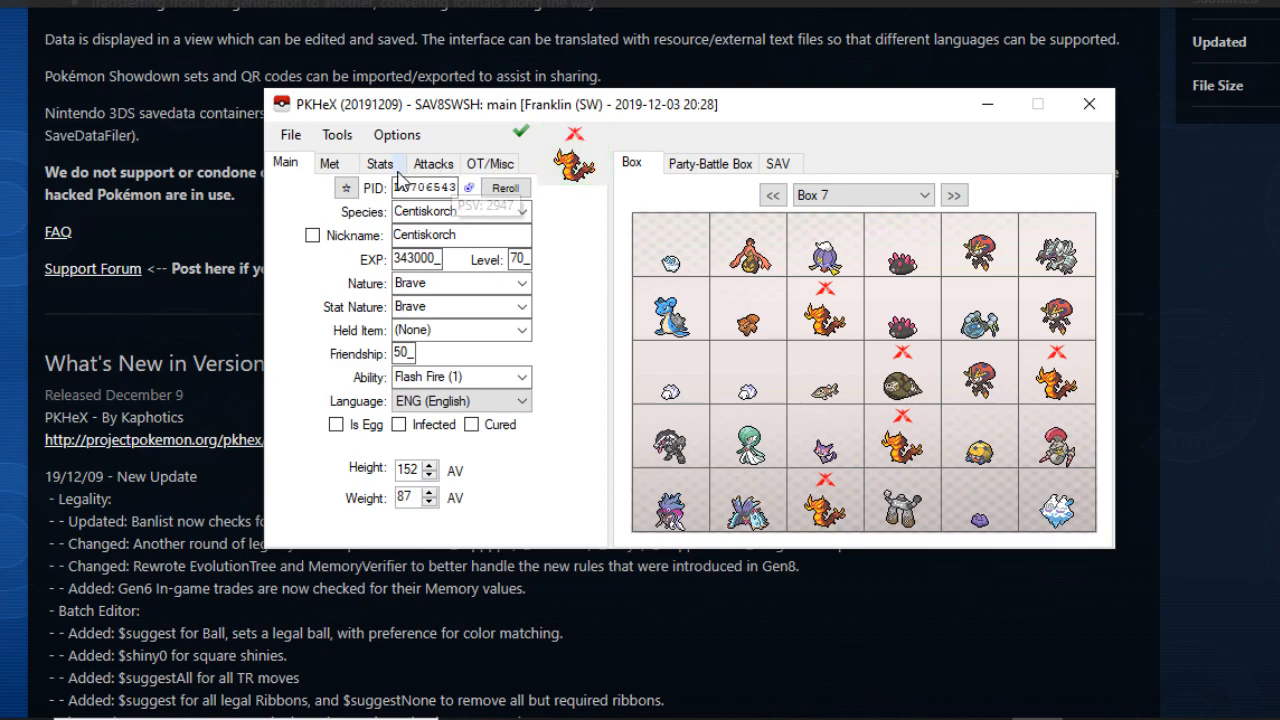
click(388, 165)
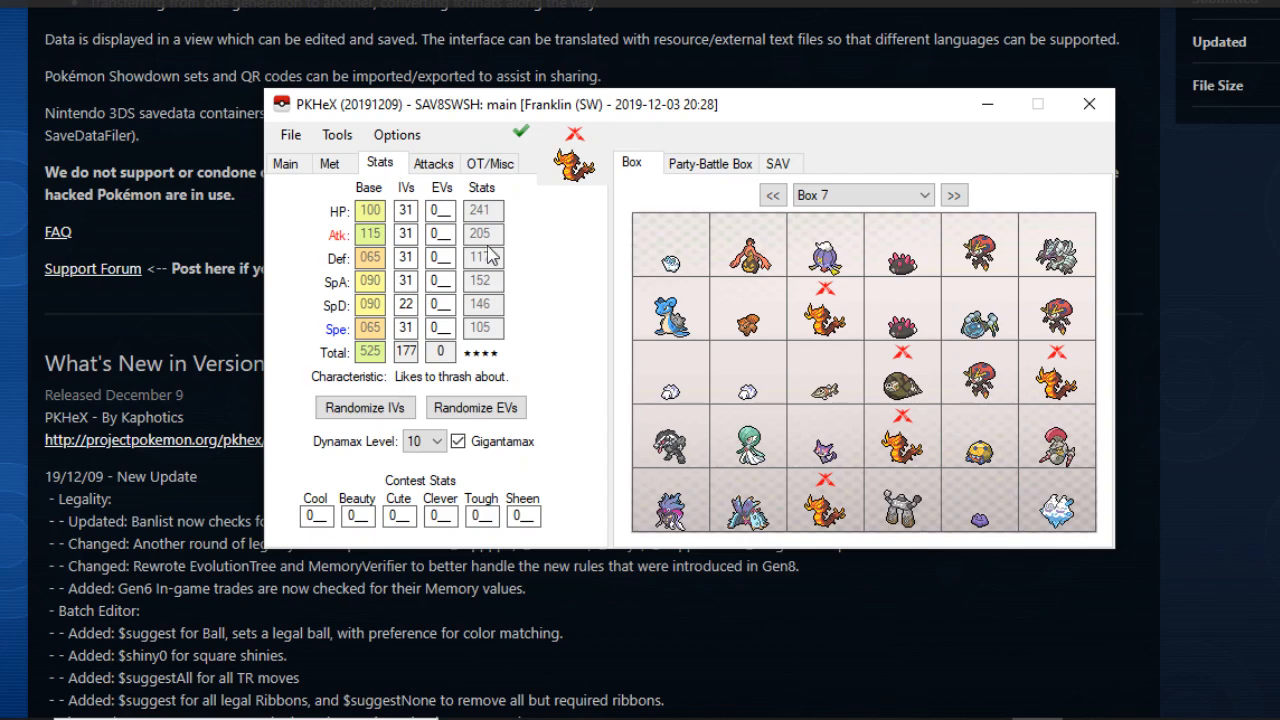
Try removing the Gigantamax flag from the Centiskorch and check its legality.
click(460, 444)
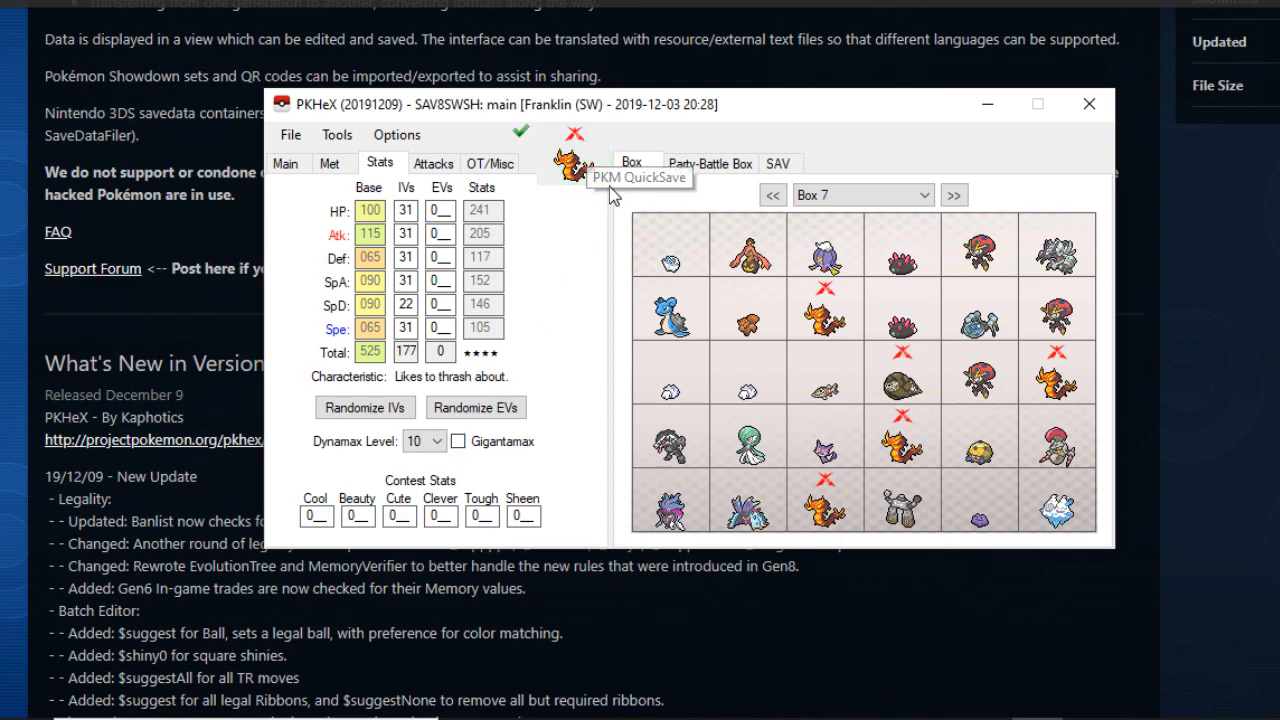
click(521, 135)
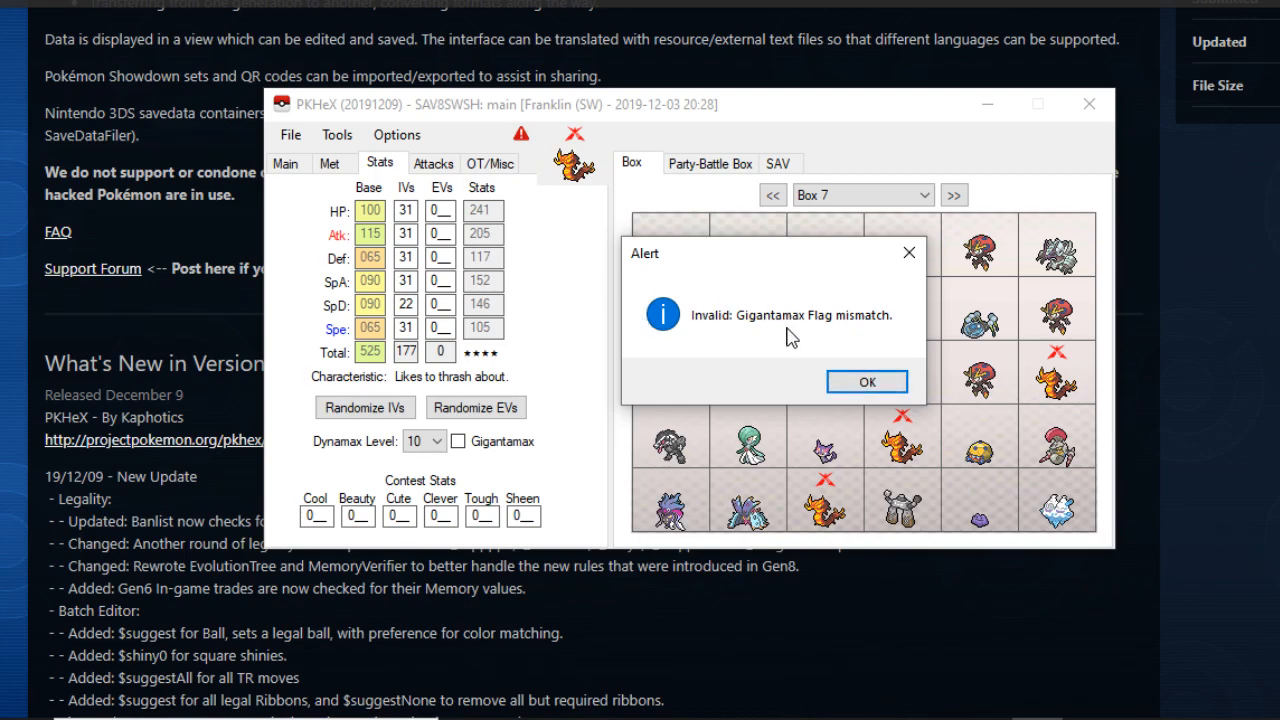
click(866, 382)
Restore the Centiskorch's Gigantamax flag and check its legality again.
click(458, 441)
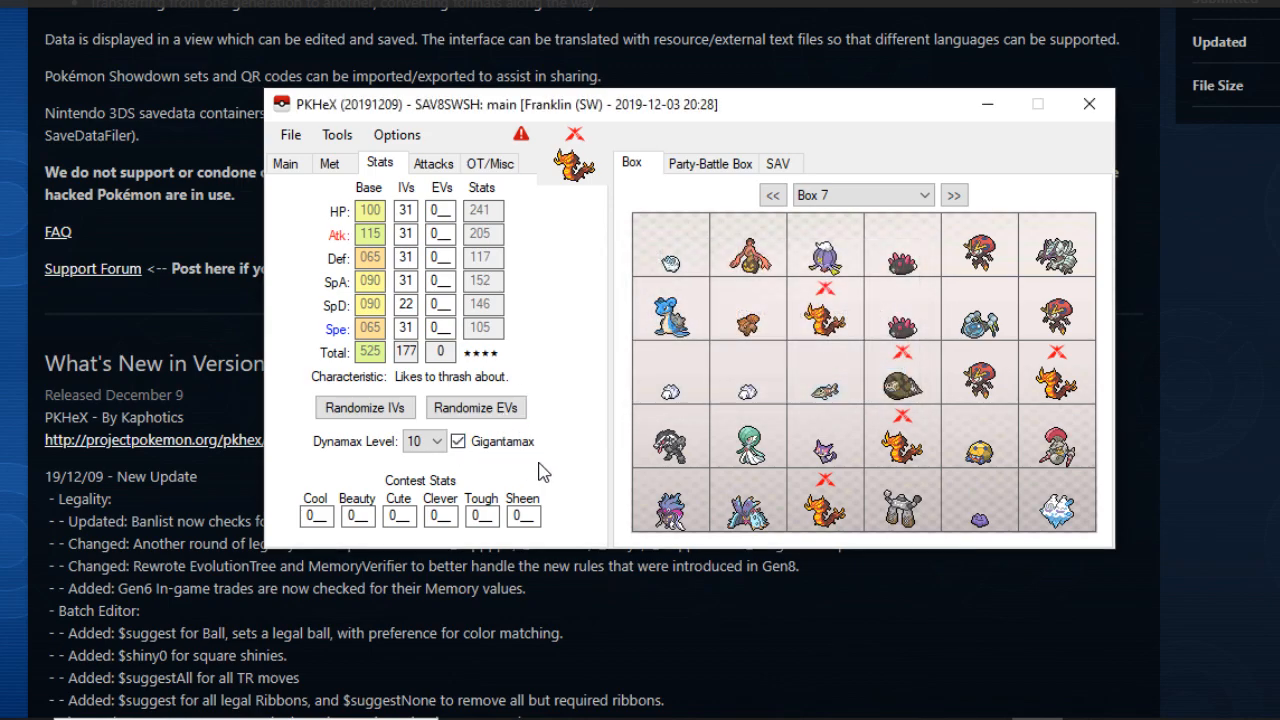
click(521, 140)
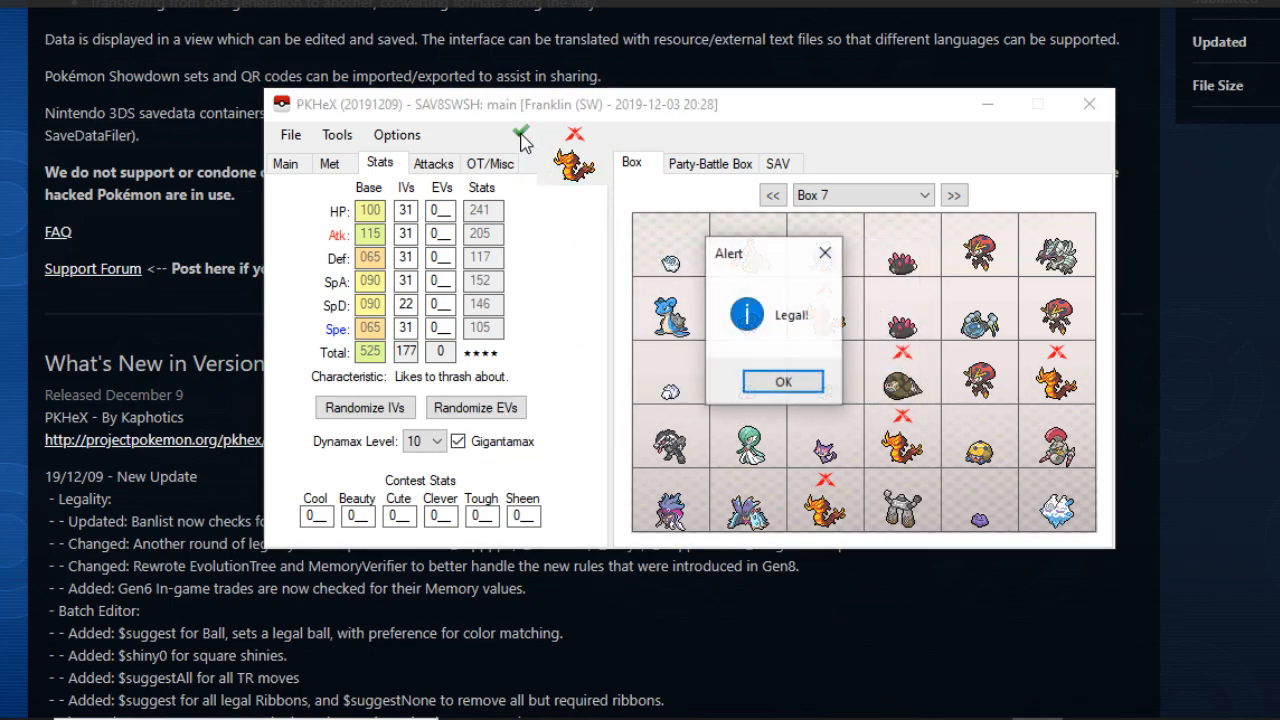
click(780, 382)
Load the Lapras from Box 7, try enabling its Gigantamax flag with a legality check, and reload it to discard the change.
mouse_move(668, 318)
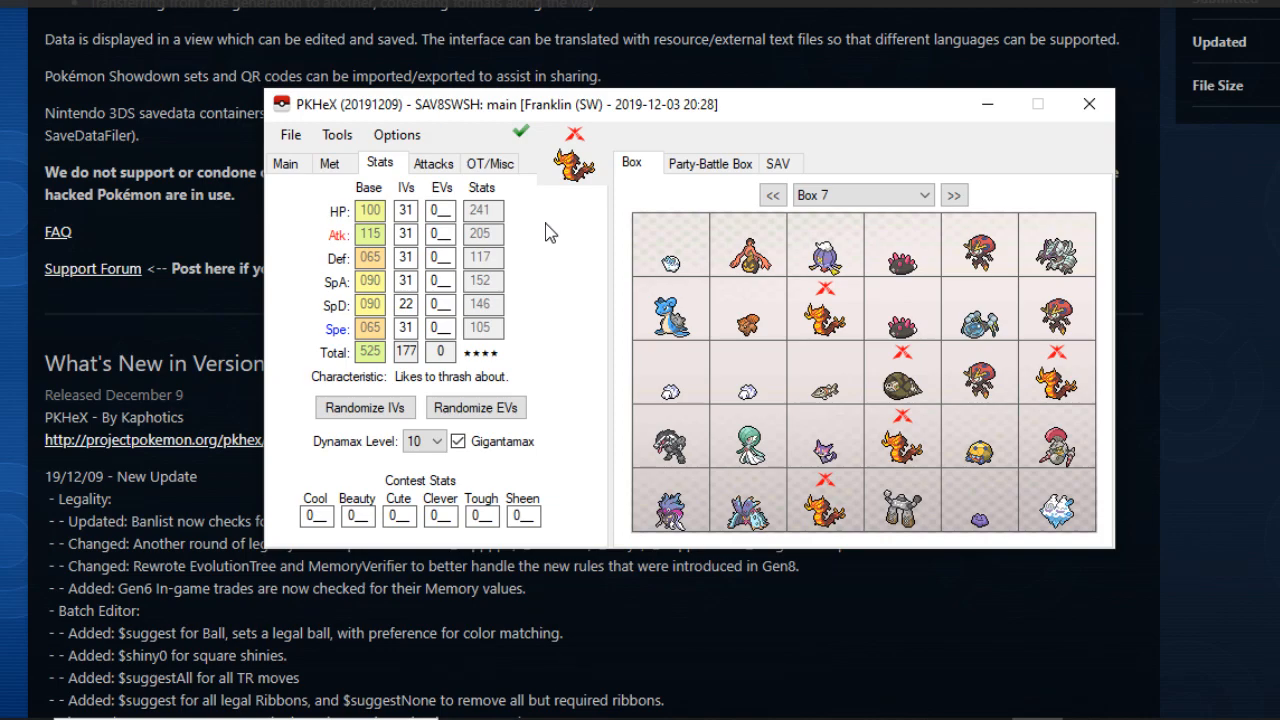
click(670, 312)
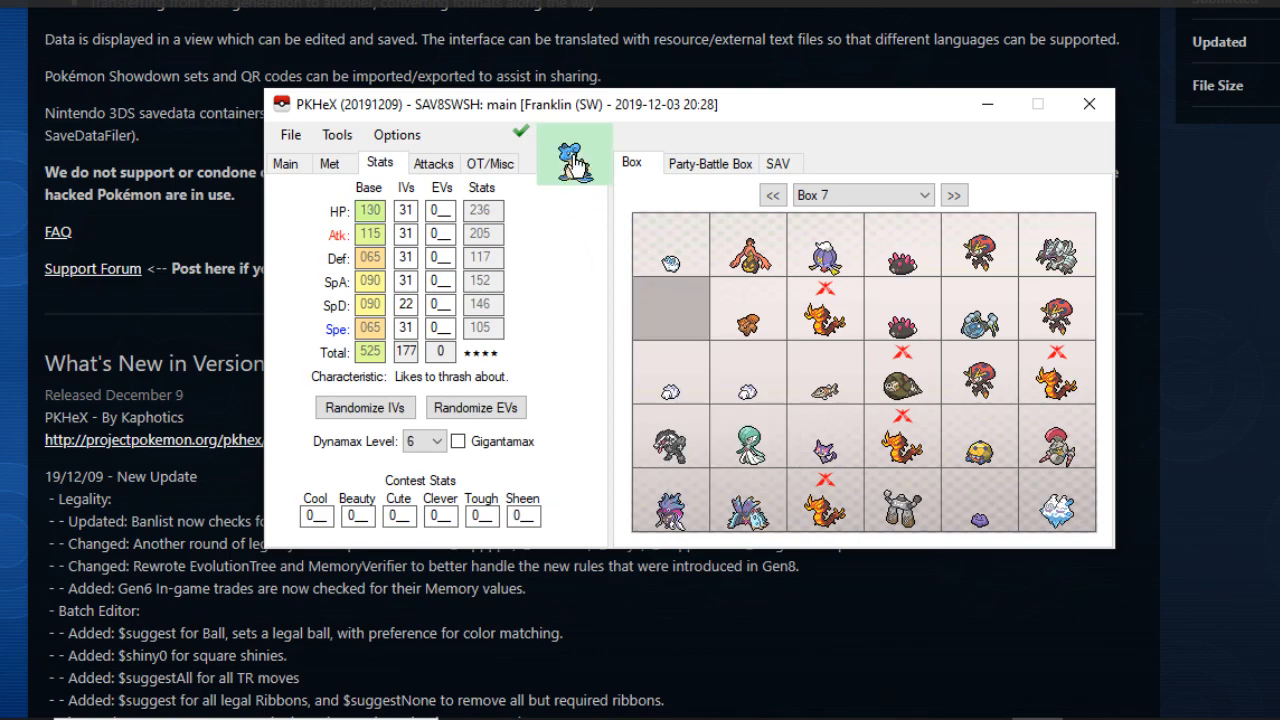
click(458, 441)
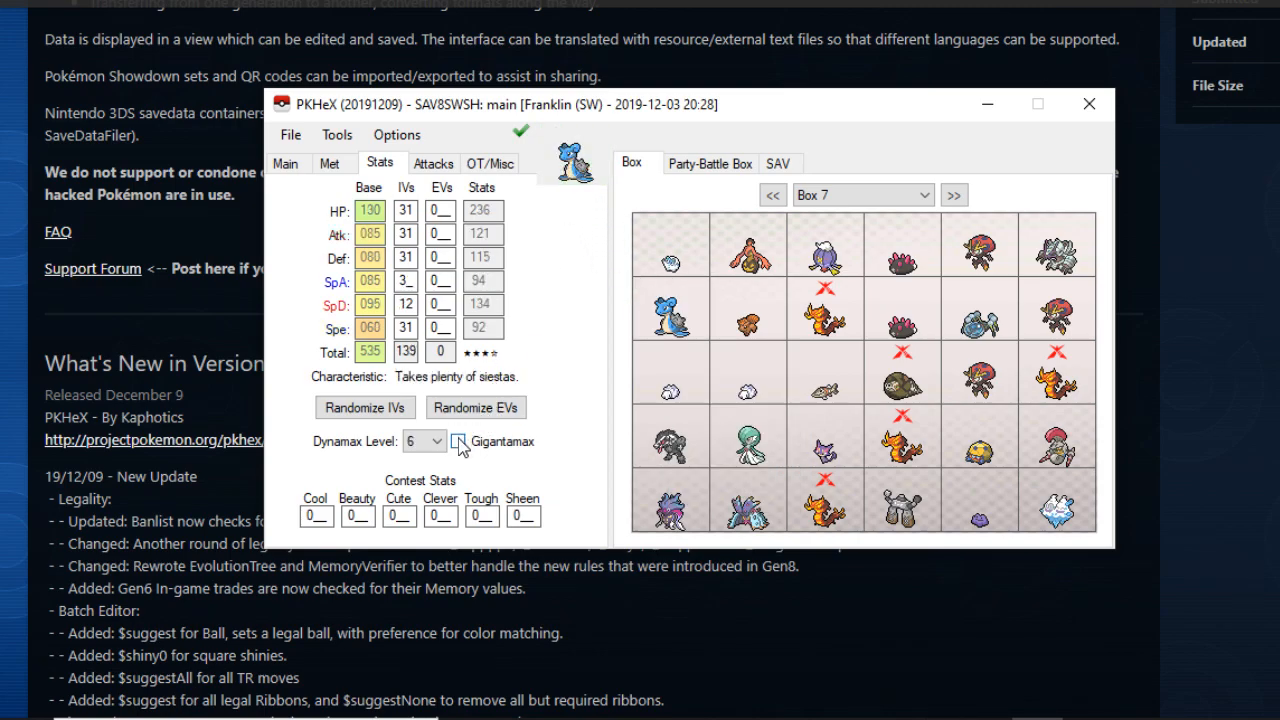
click(521, 133)
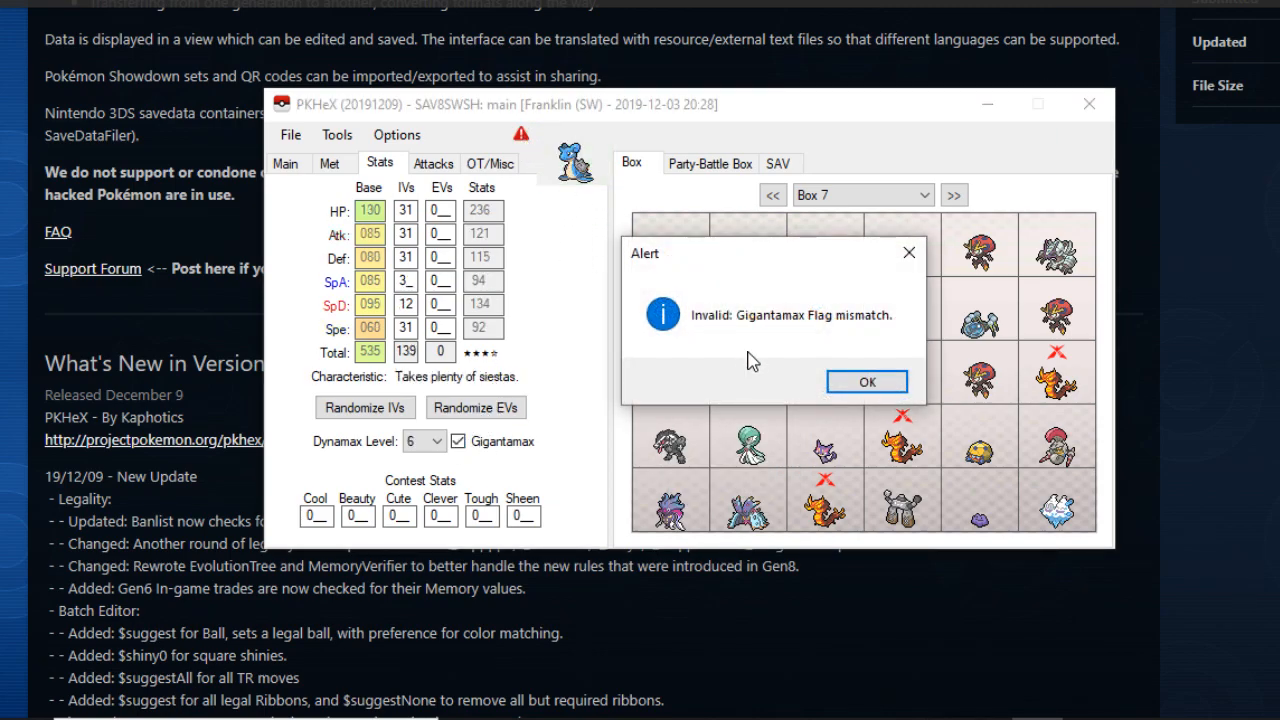
click(866, 382)
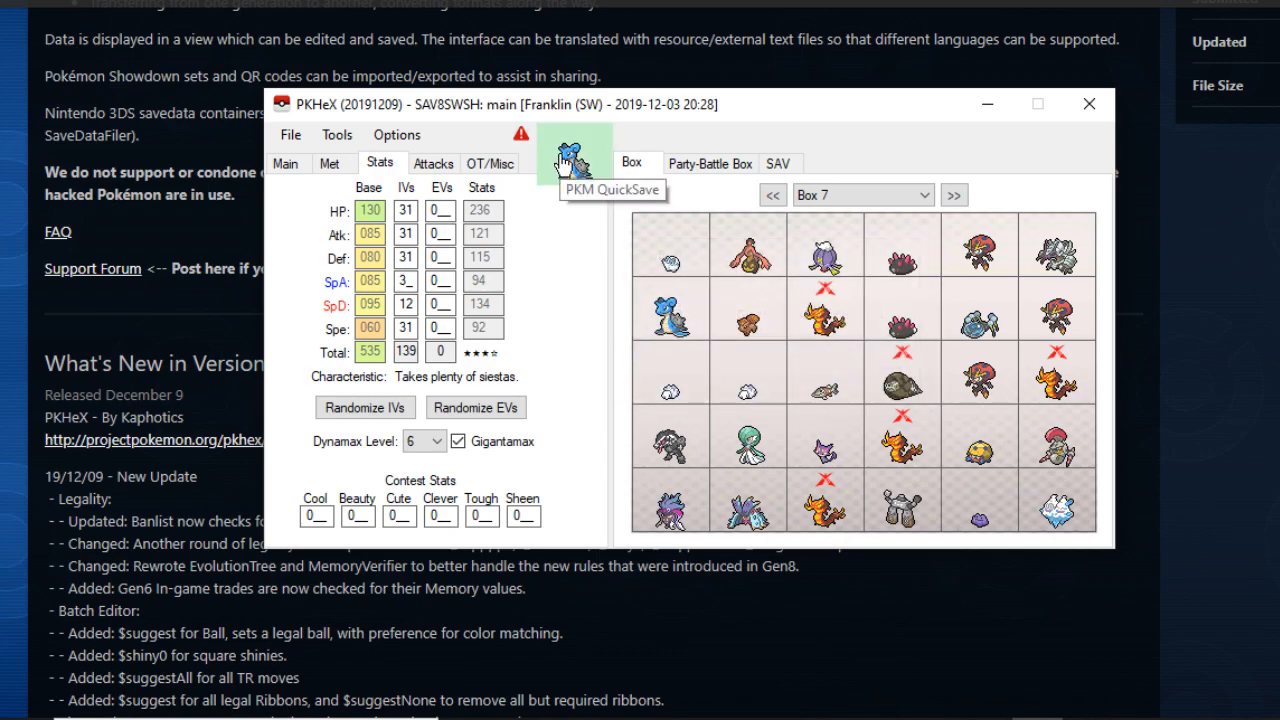
drag(654, 298, 572, 146)
Load the Scorbunny from Box 6 into the editor and view its met information.
click(773, 195)
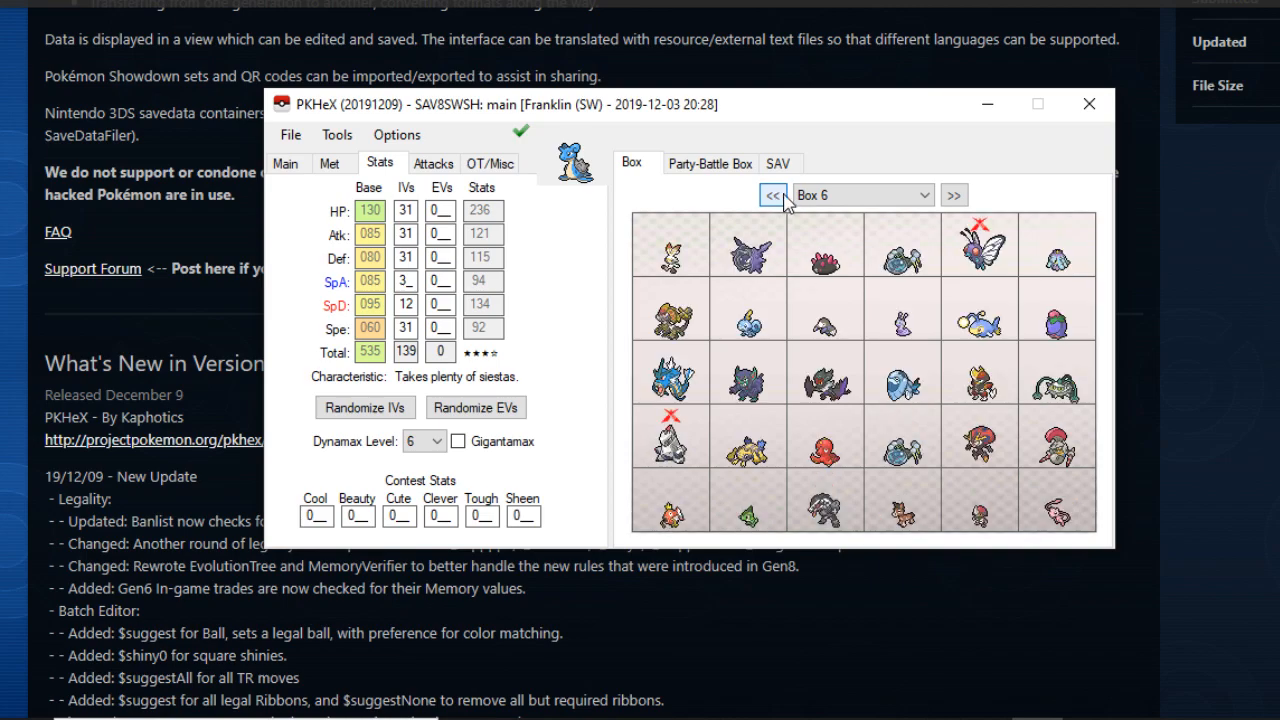
mouse_move(670, 263)
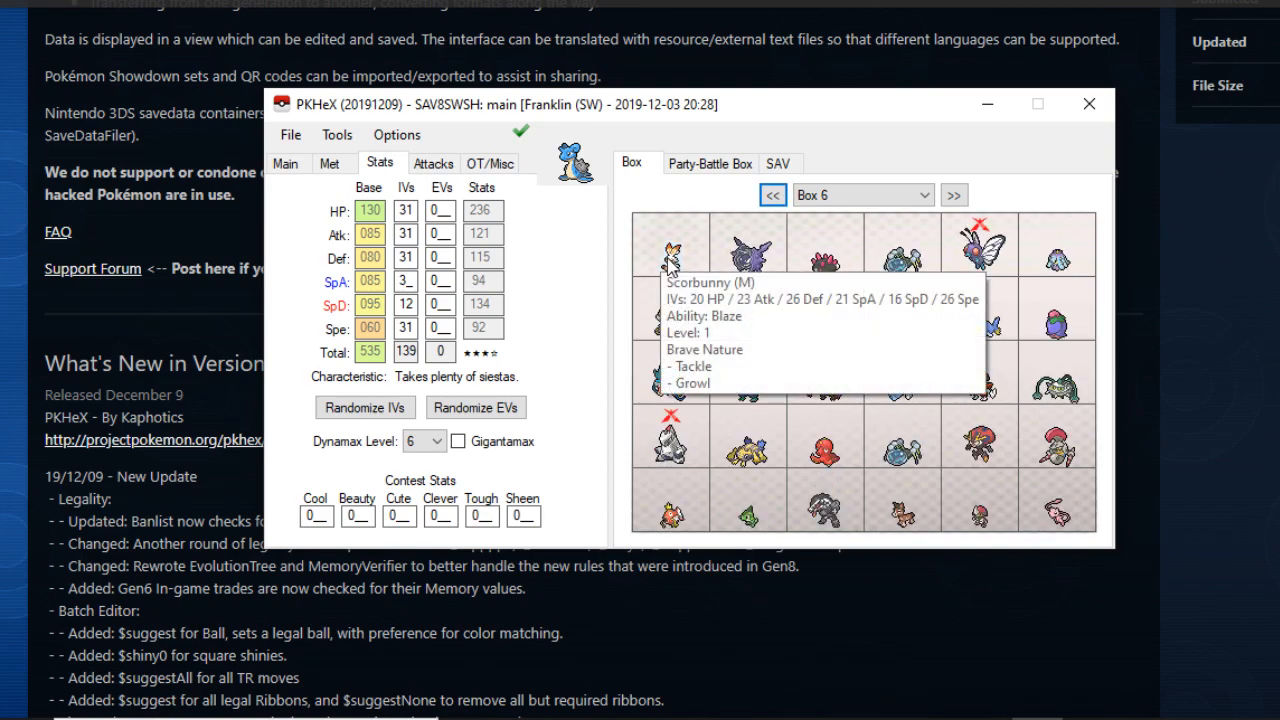
drag(670, 263, 565, 158)
click(335, 165)
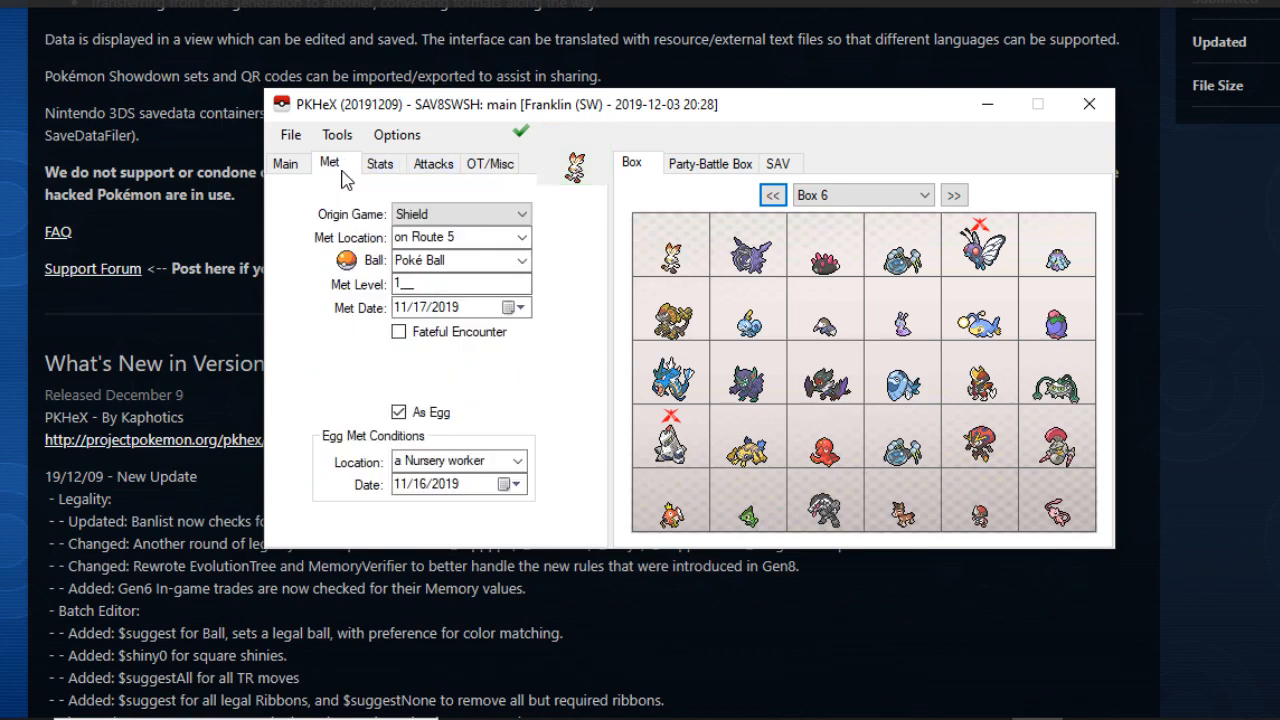
Set the Scorbunny's third and fourth current moves to High Jump Kick and Sucker Punch, and check its legality.
click(430, 168)
click(367, 287)
text(high Horsepower)
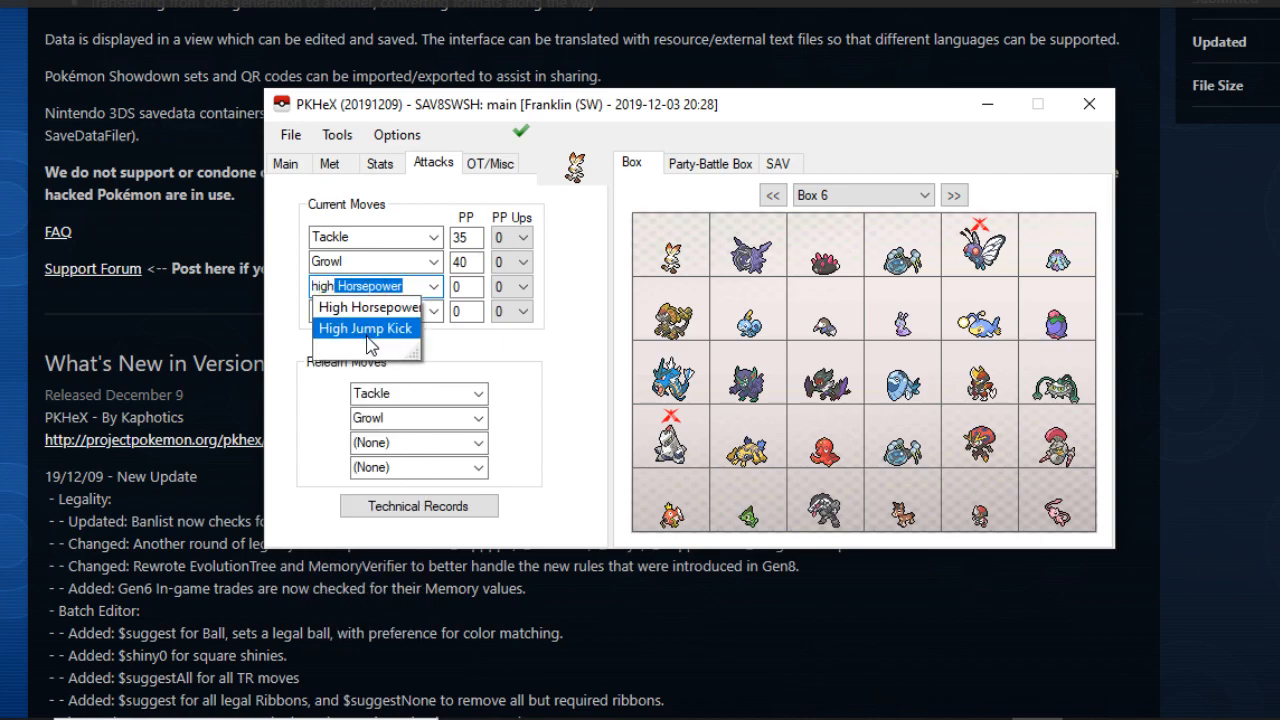
click(368, 336)
key(Tab)
text(suck)
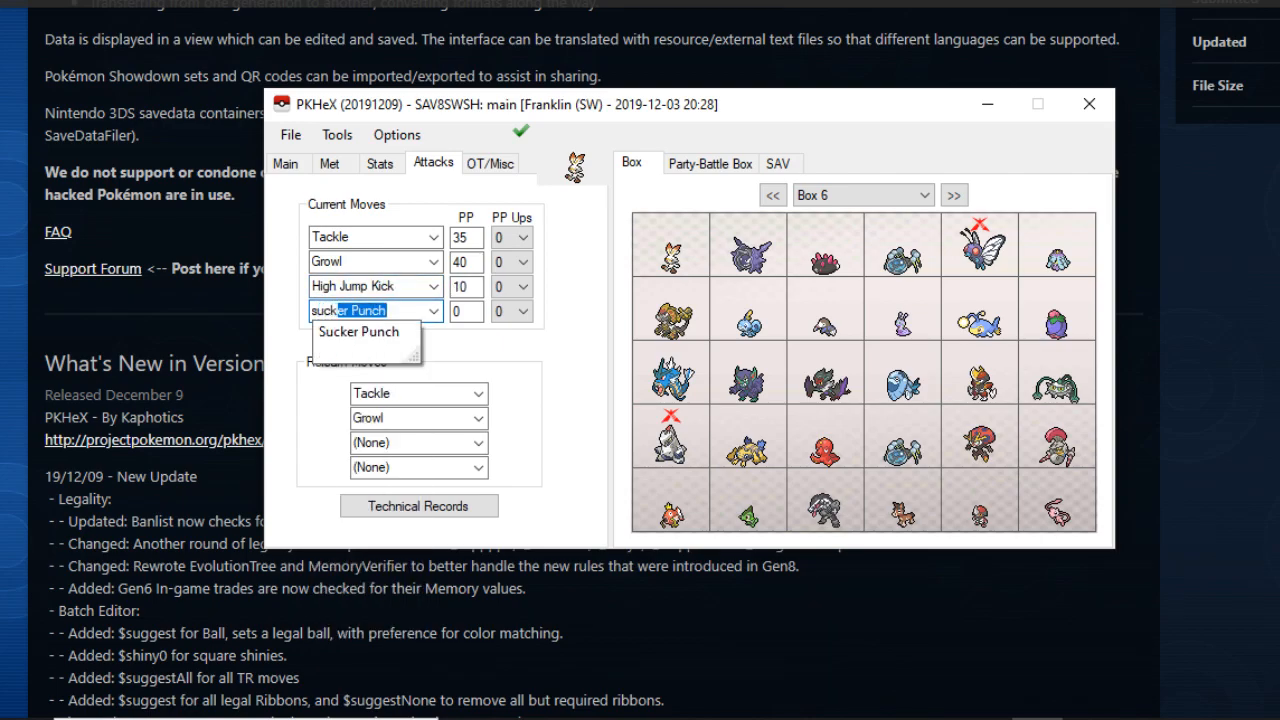
click(372, 333)
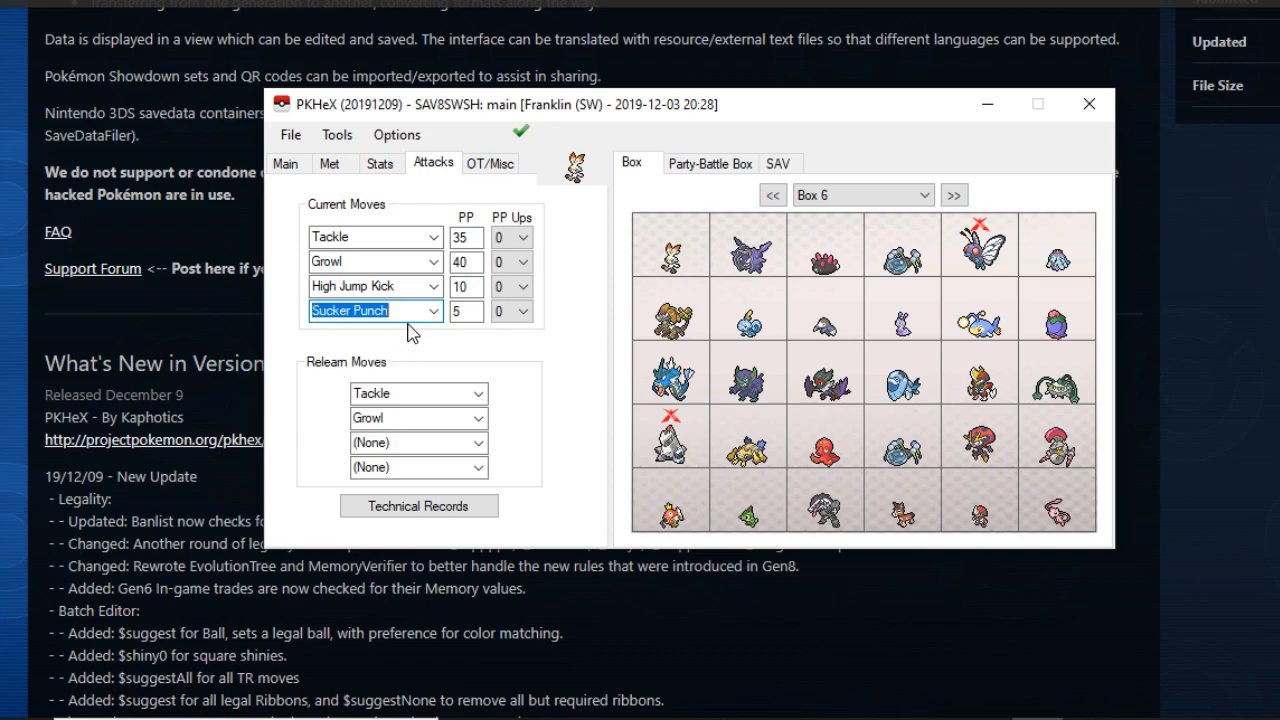
click(521, 134)
click(745, 382)
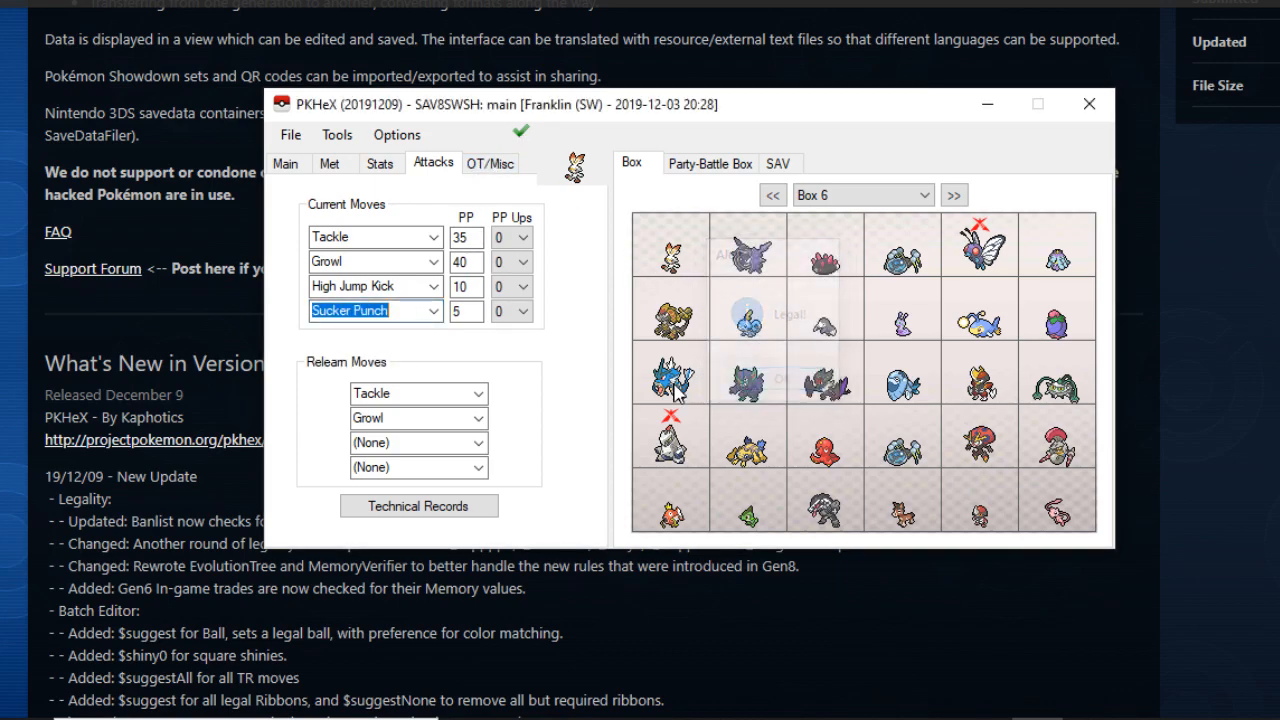
Set the Scorbunny's third and fourth relearn moves to High Jump Kick and Sucker Punch, and check its legality.
click(401, 436)
text(high Horsepower)
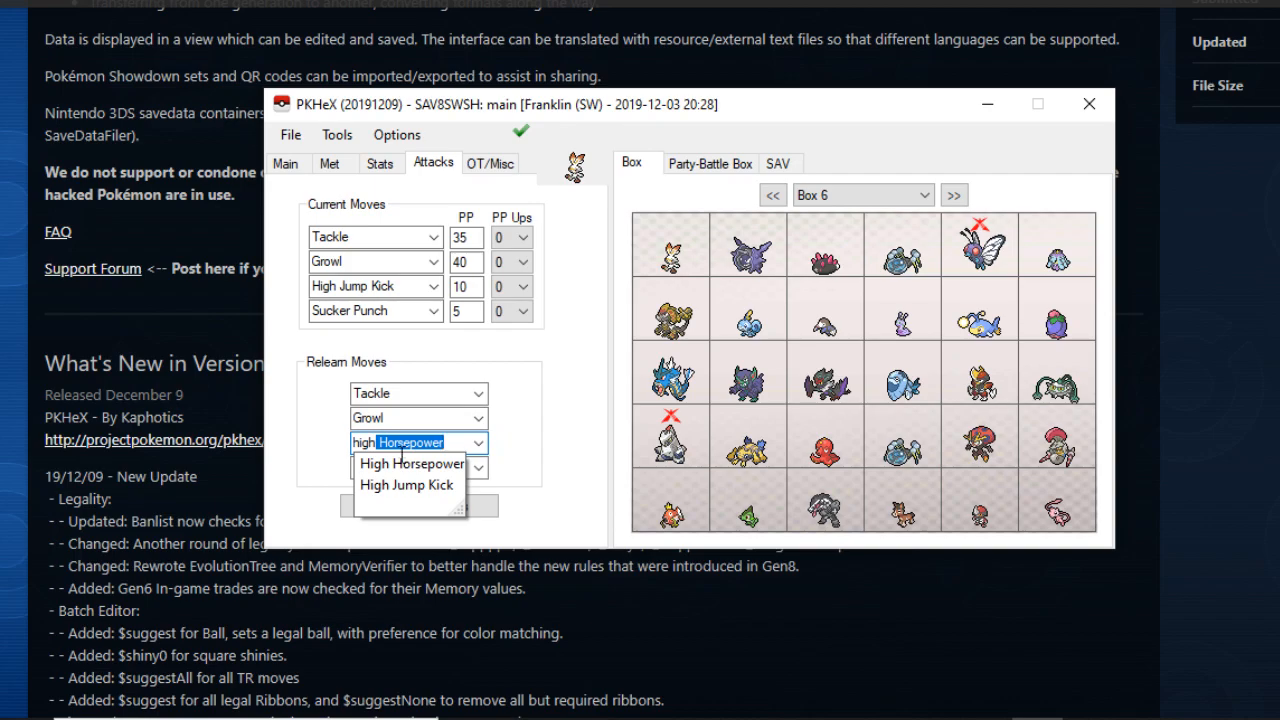
click(400, 485)
click(403, 467)
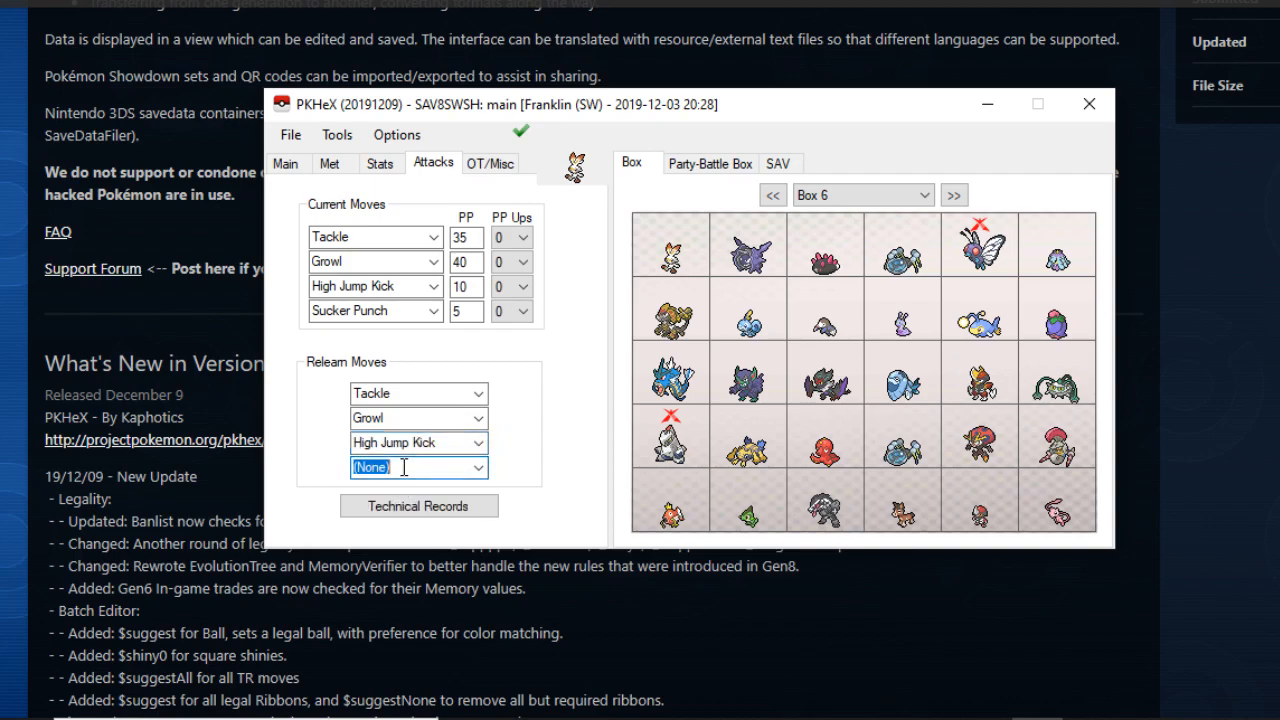
text(suc)
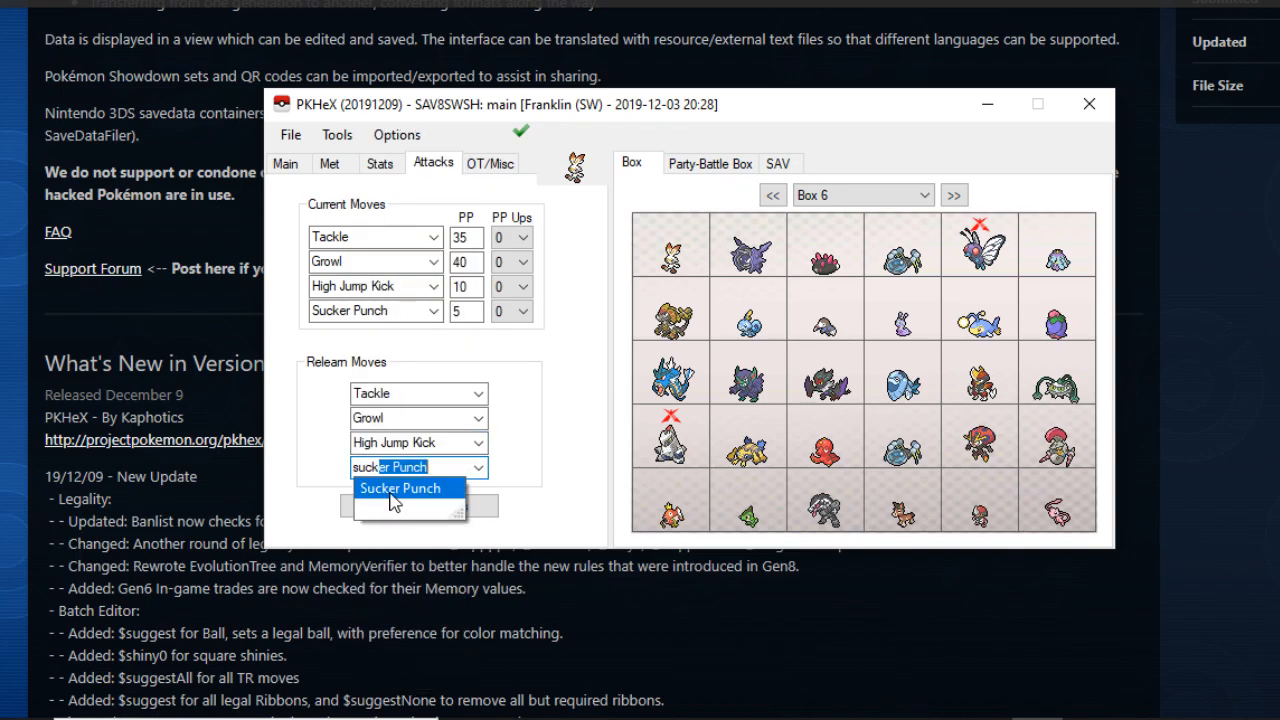
text(k)
click(393, 488)
click(520, 131)
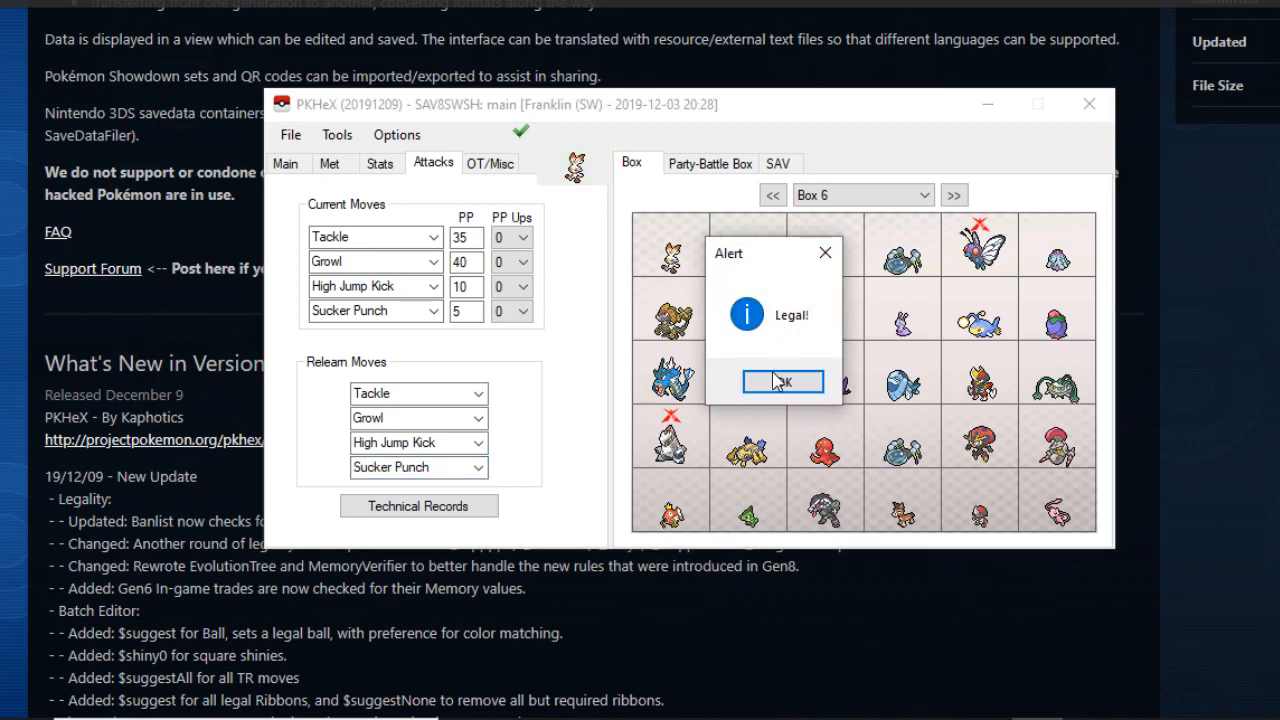
click(780, 381)
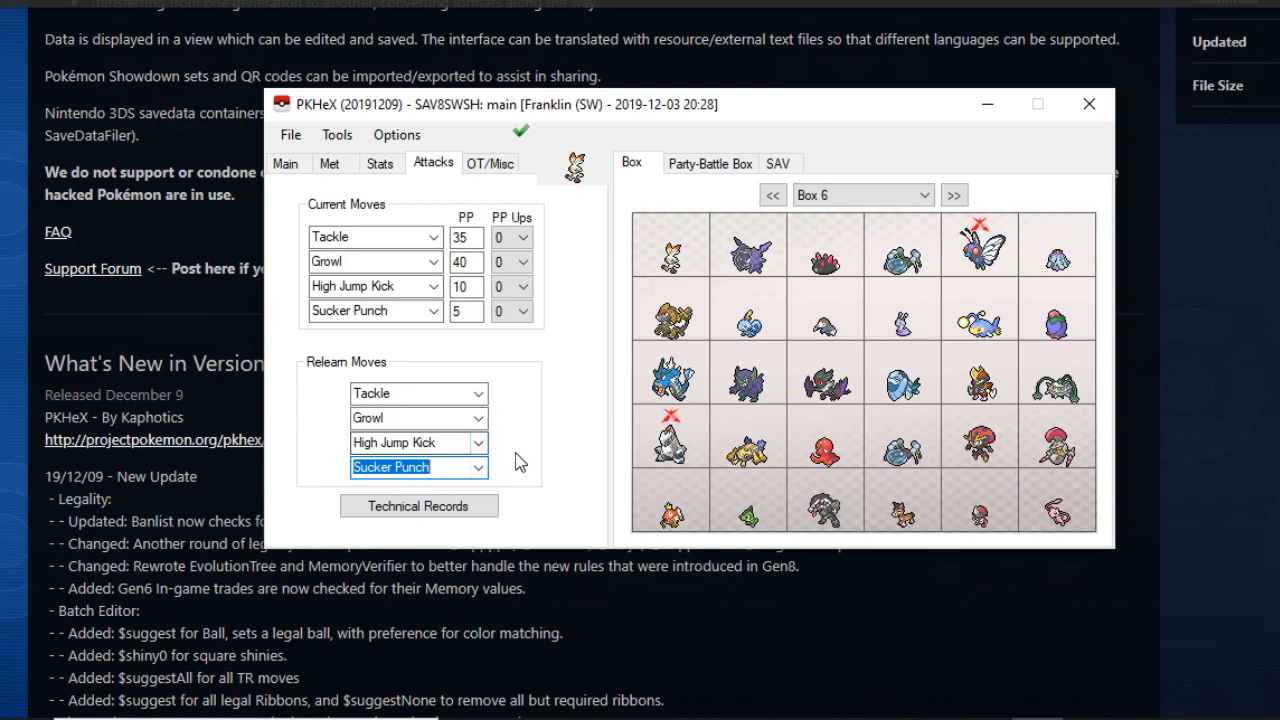
Make the Scorbunny shiny and set both its Nature and Stat Nature to Jolly.
click(296, 163)
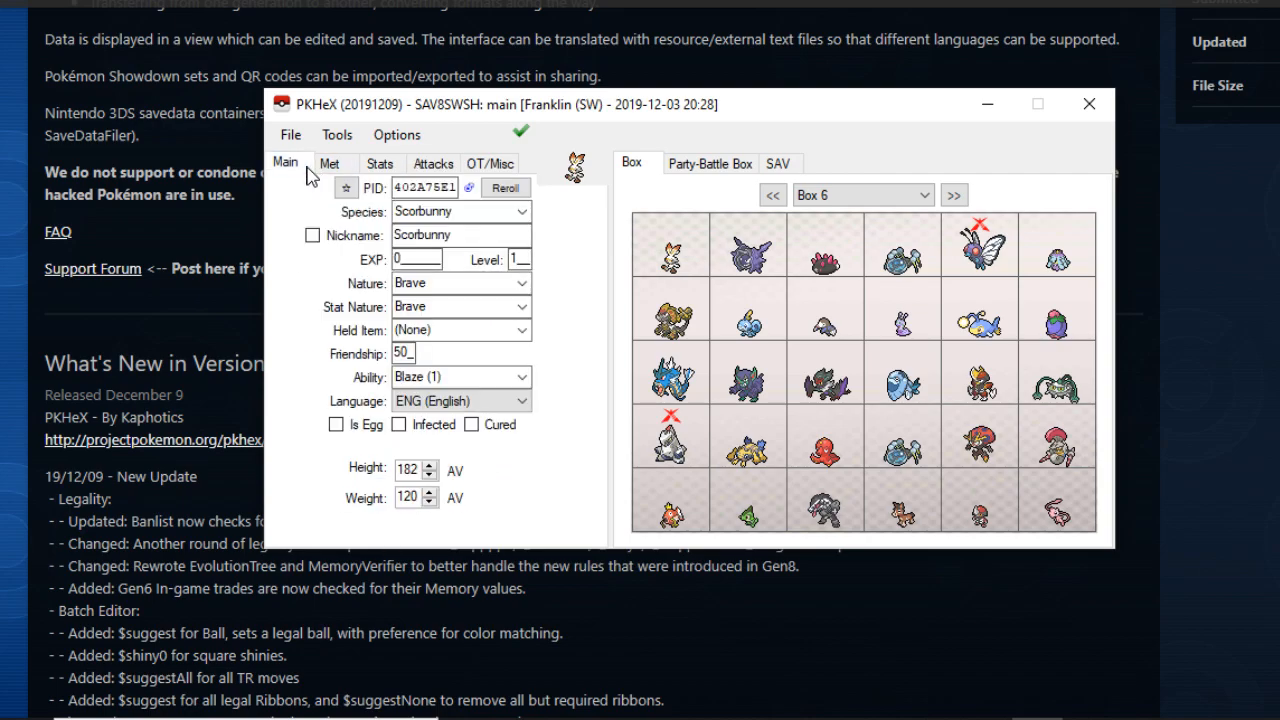
click(345, 186)
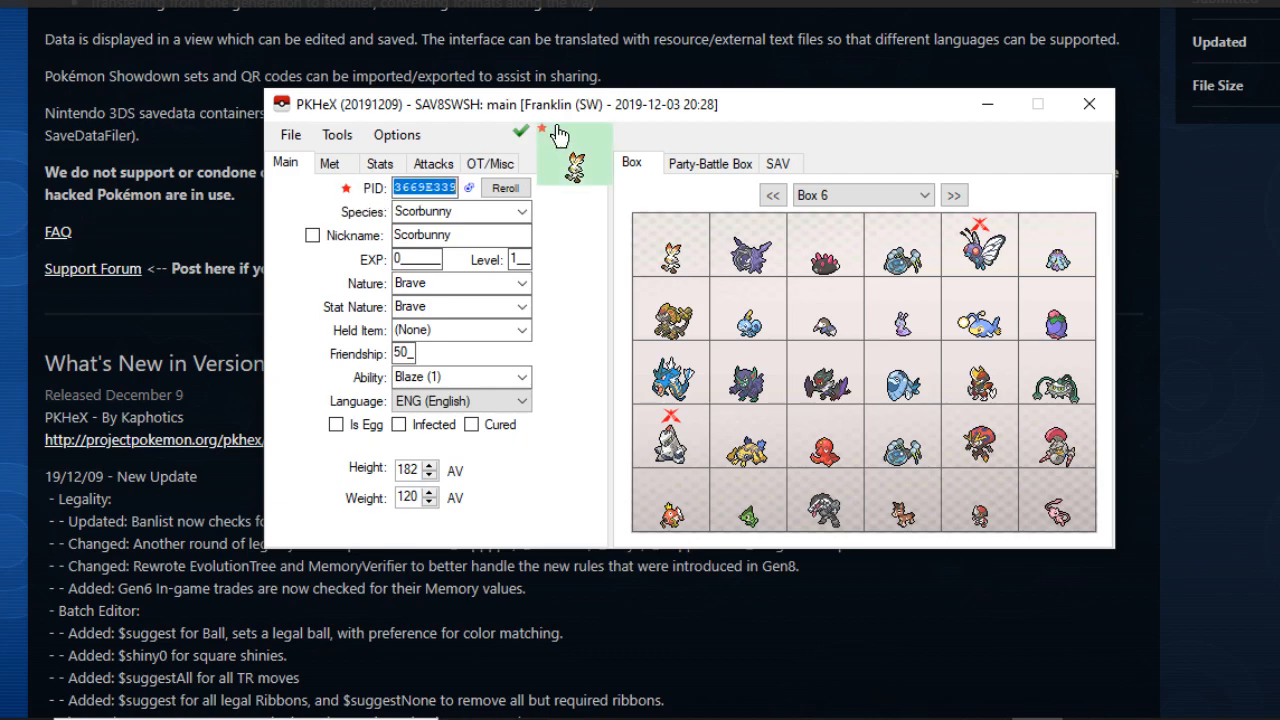
click(435, 285)
text(jolly)
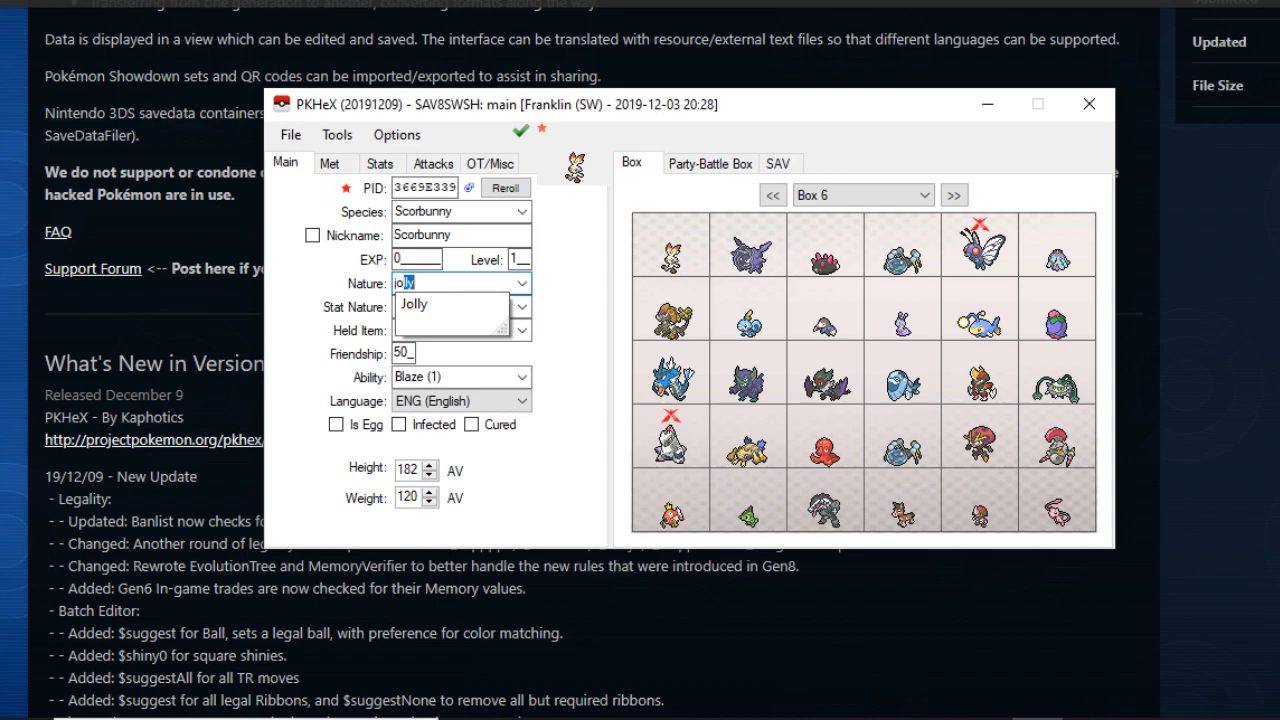
click(435, 304)
click(435, 307)
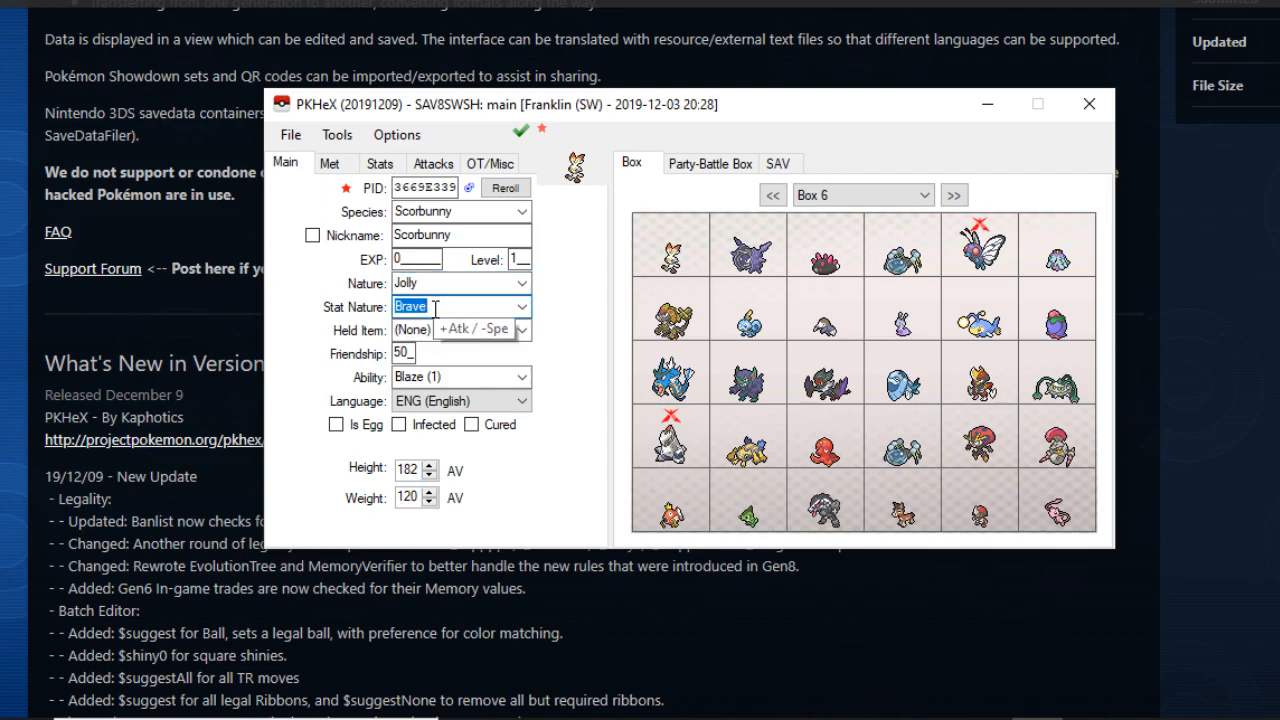
text(jolly)
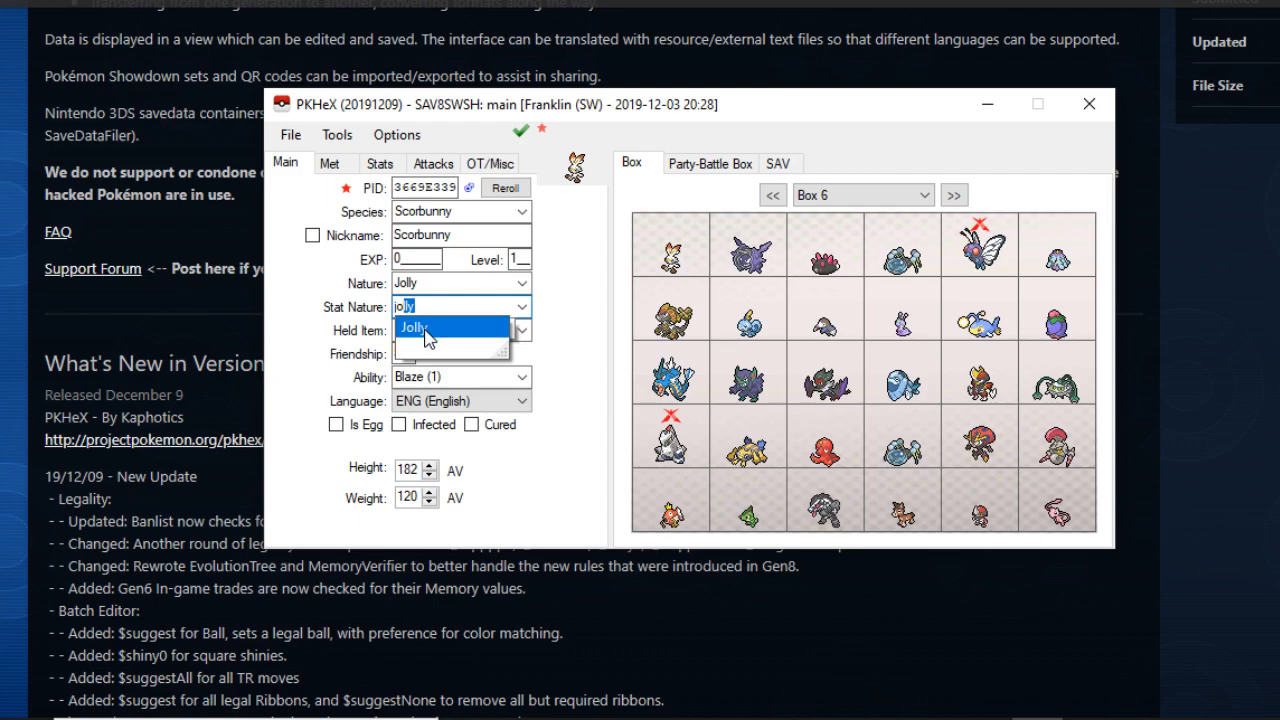
click(425, 330)
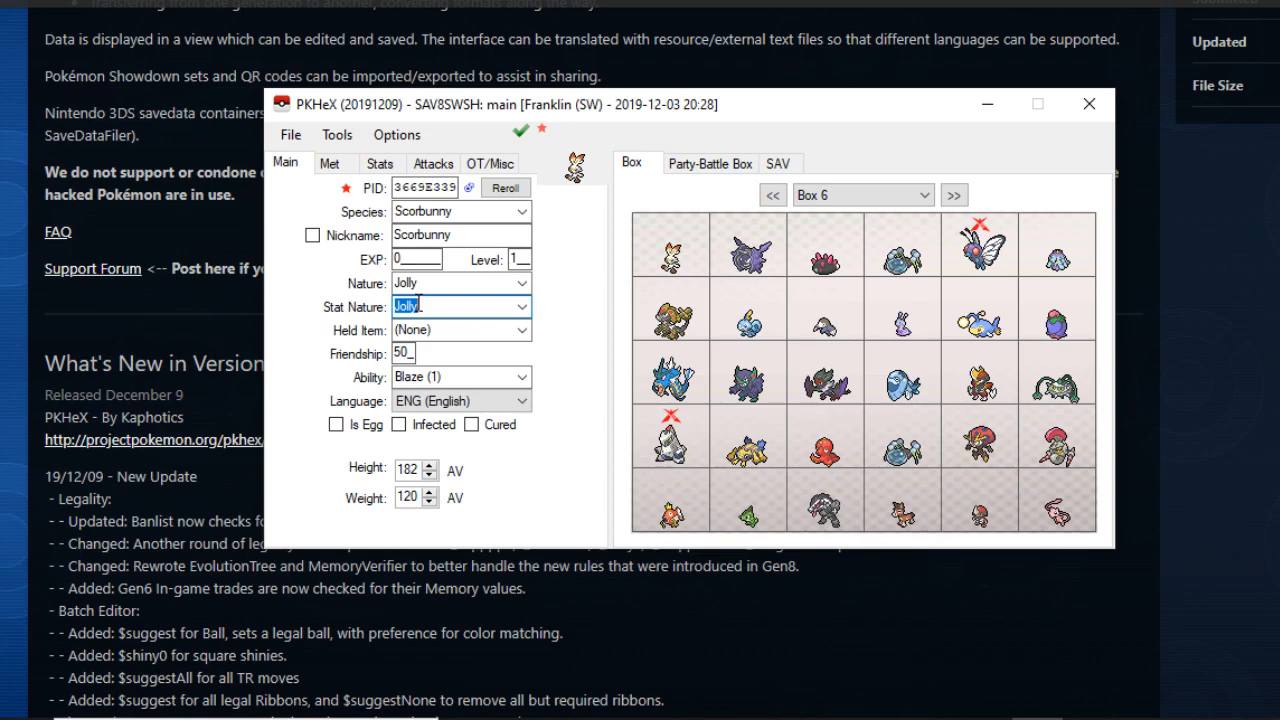
Try the Libero (H) ability on the Scorbunny with a legality check, and restore Blaze (1) with another check.
click(505, 377)
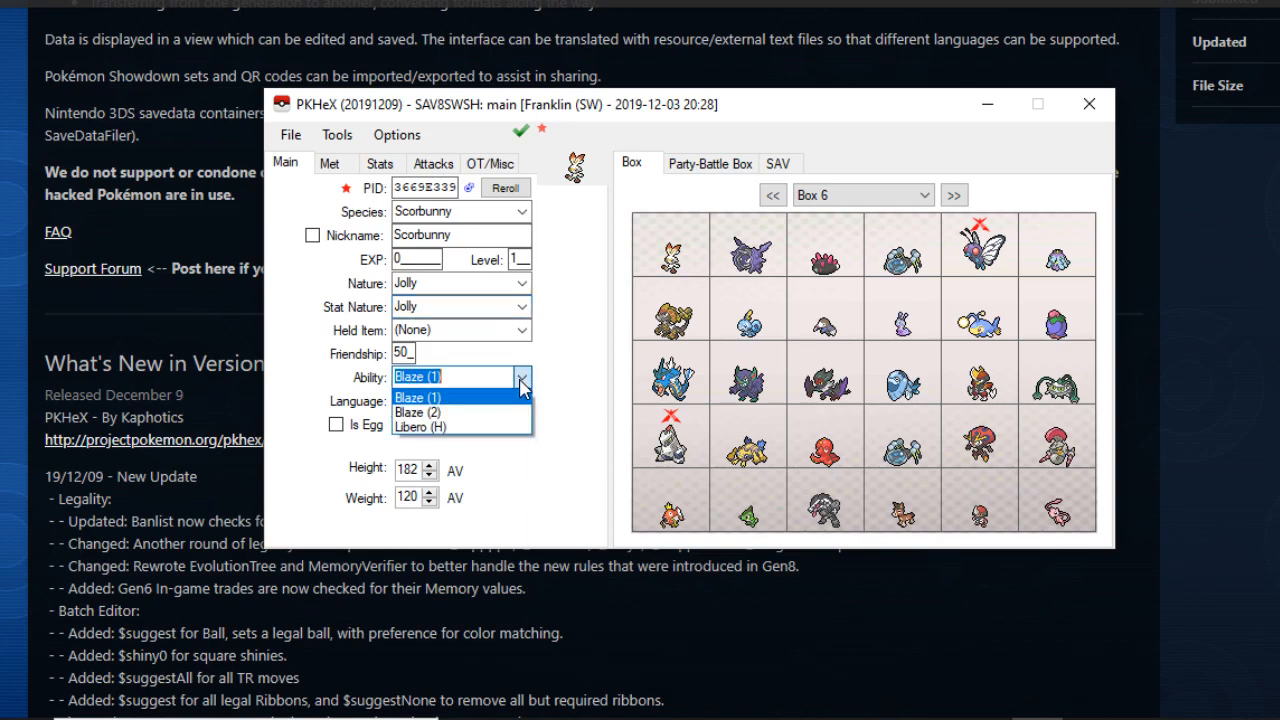
click(481, 427)
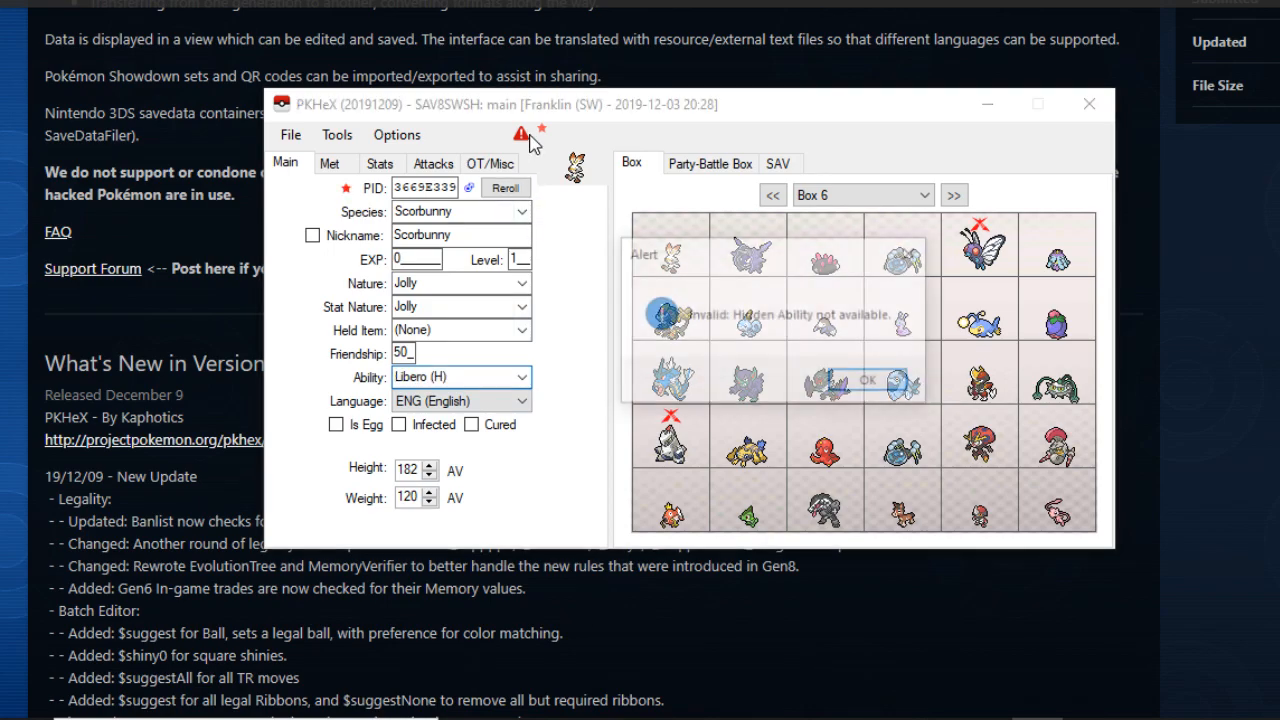
click(528, 137)
click(856, 381)
click(518, 377)
click(484, 400)
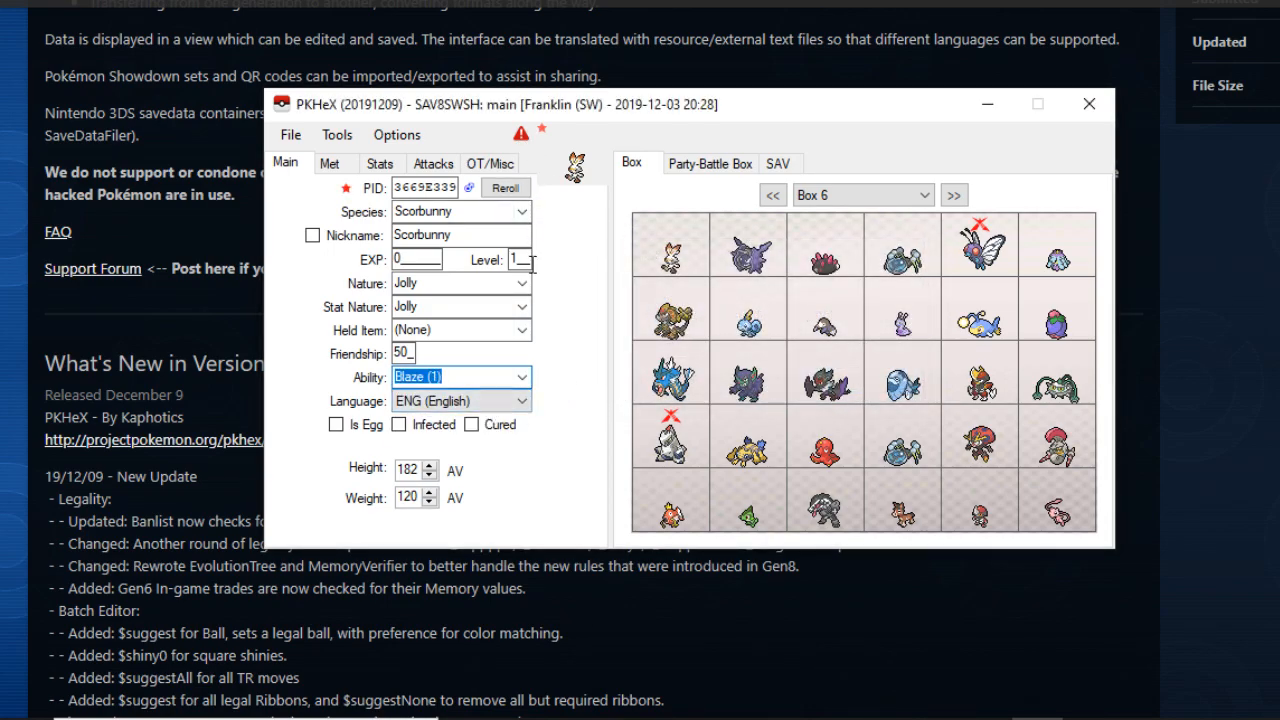
click(520, 134)
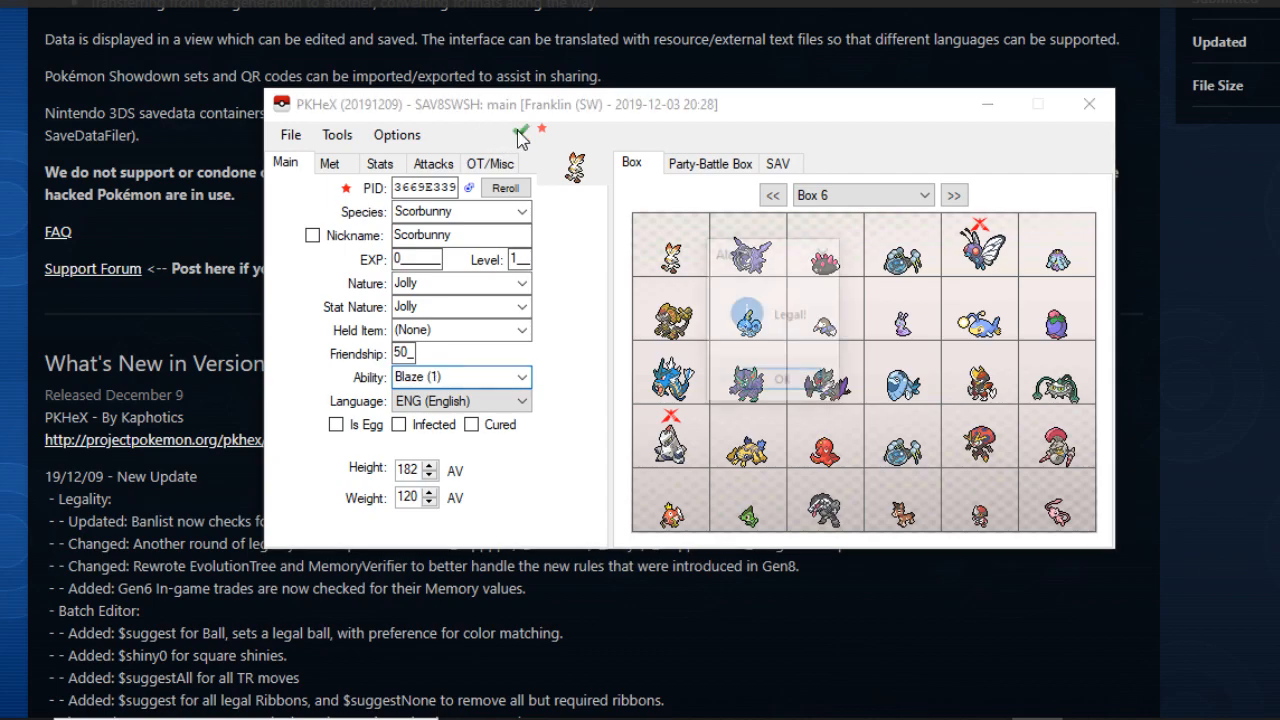
click(785, 383)
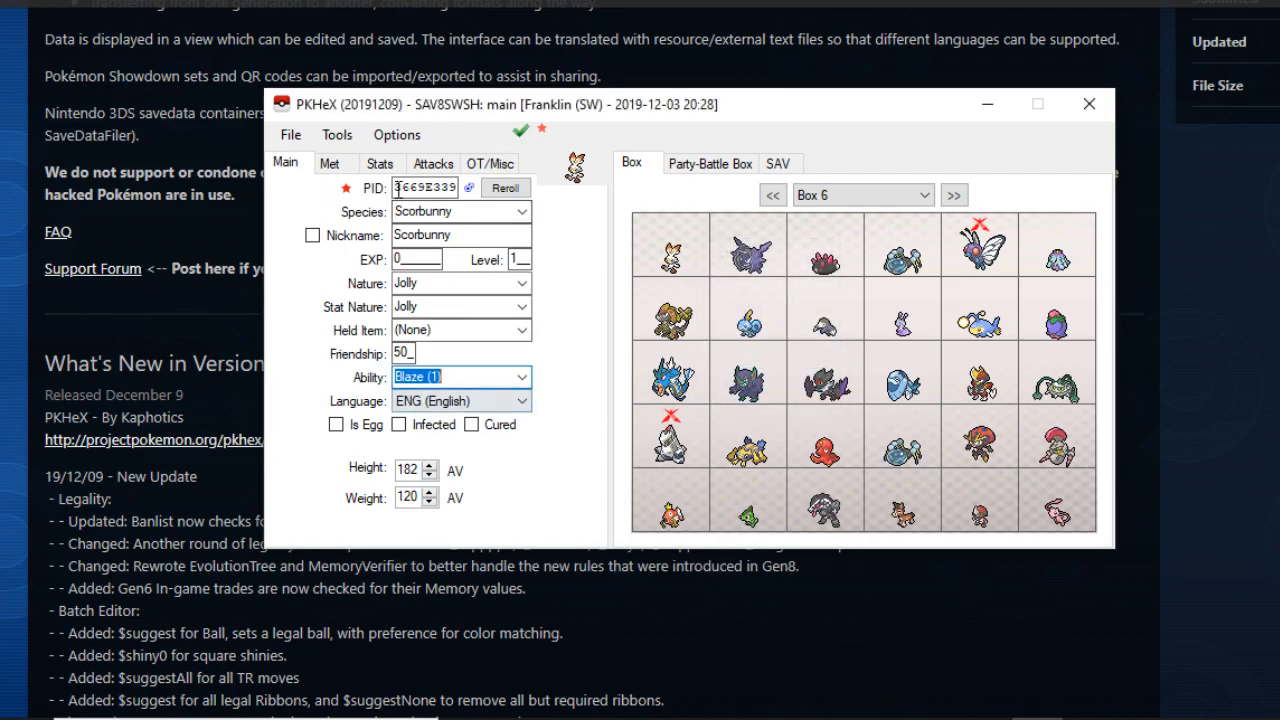
Set the Scorbunny's HP, Atk, Def, SpD and Spe IVs to 31 and its SpA IV to 0.
click(329, 163)
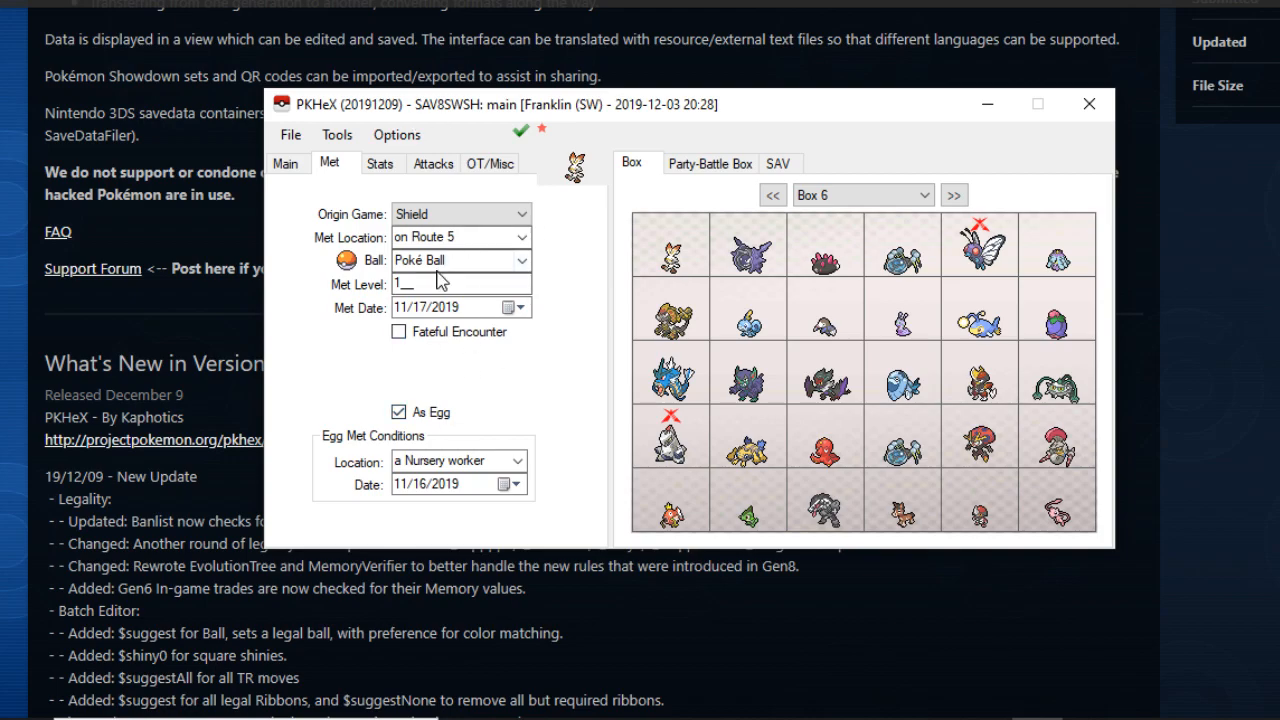
click(392, 169)
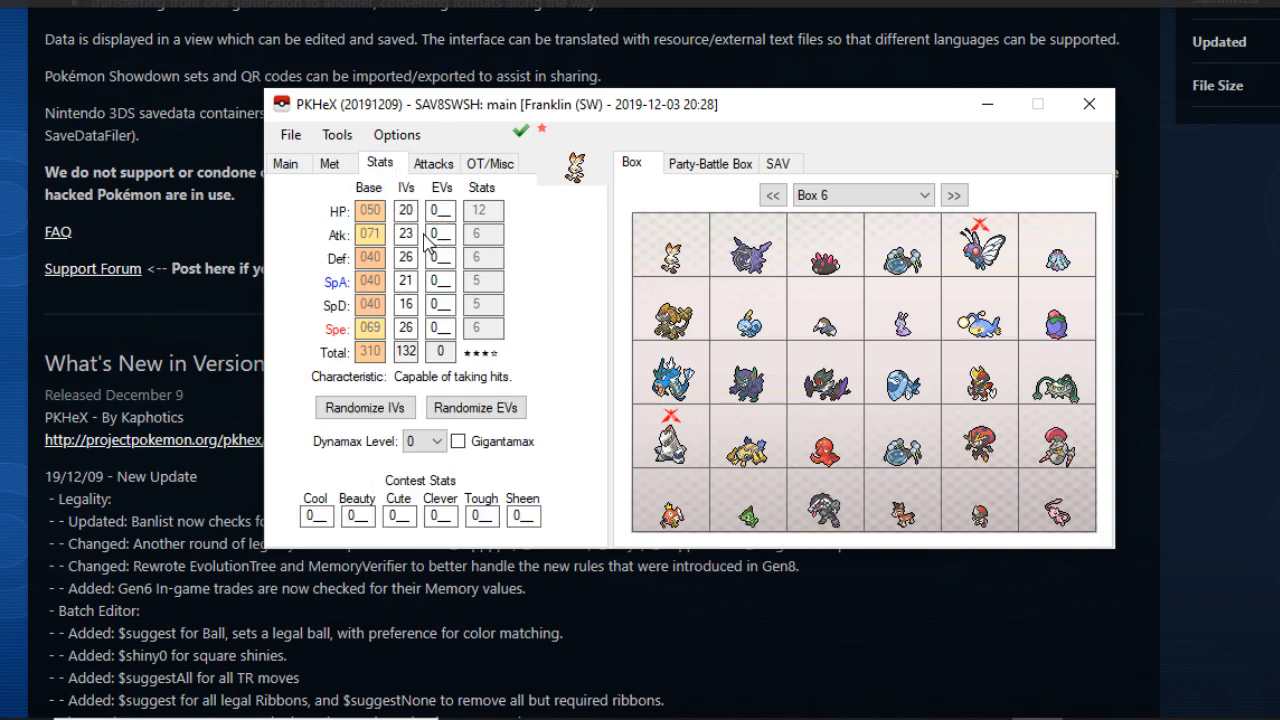
drag(410, 237, 389, 233)
text(31)
drag(412, 282, 384, 278)
text(31)
double_click(414, 306)
text(31)
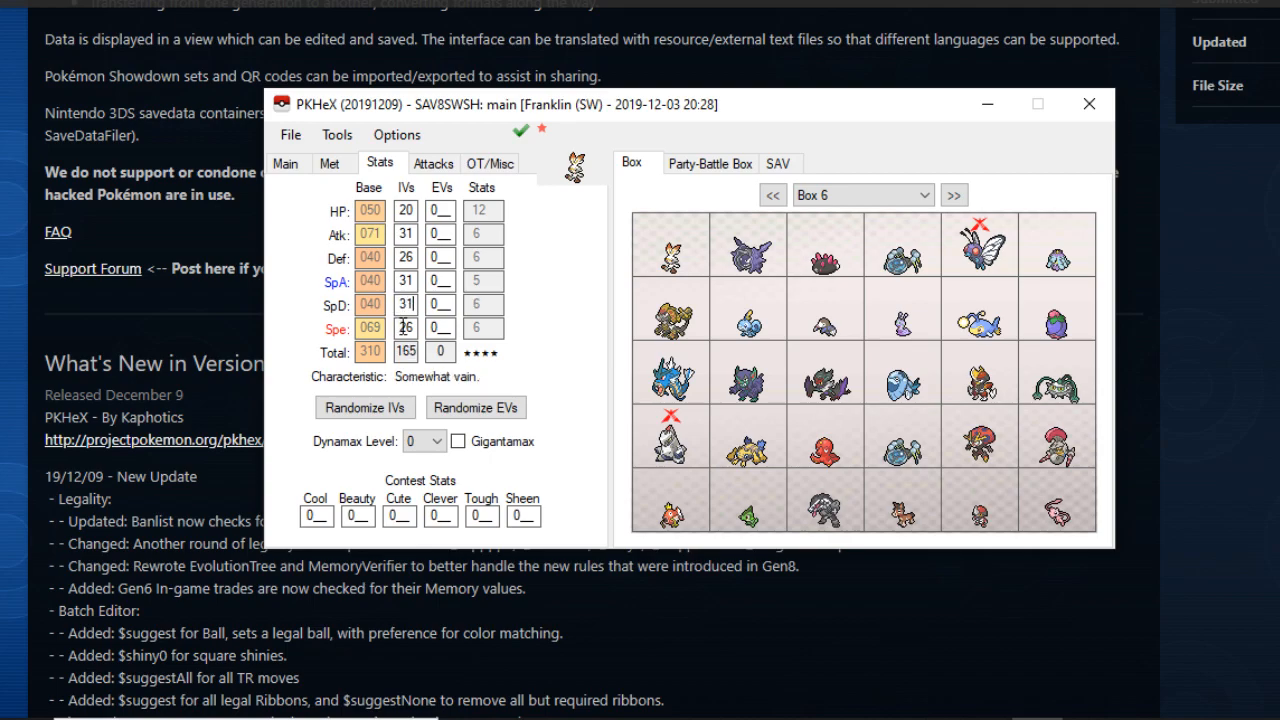
drag(409, 330, 384, 328)
text(31)
text(31)
drag(413, 257, 389, 282)
text(0_)
drag(414, 220, 372, 212)
text(31)
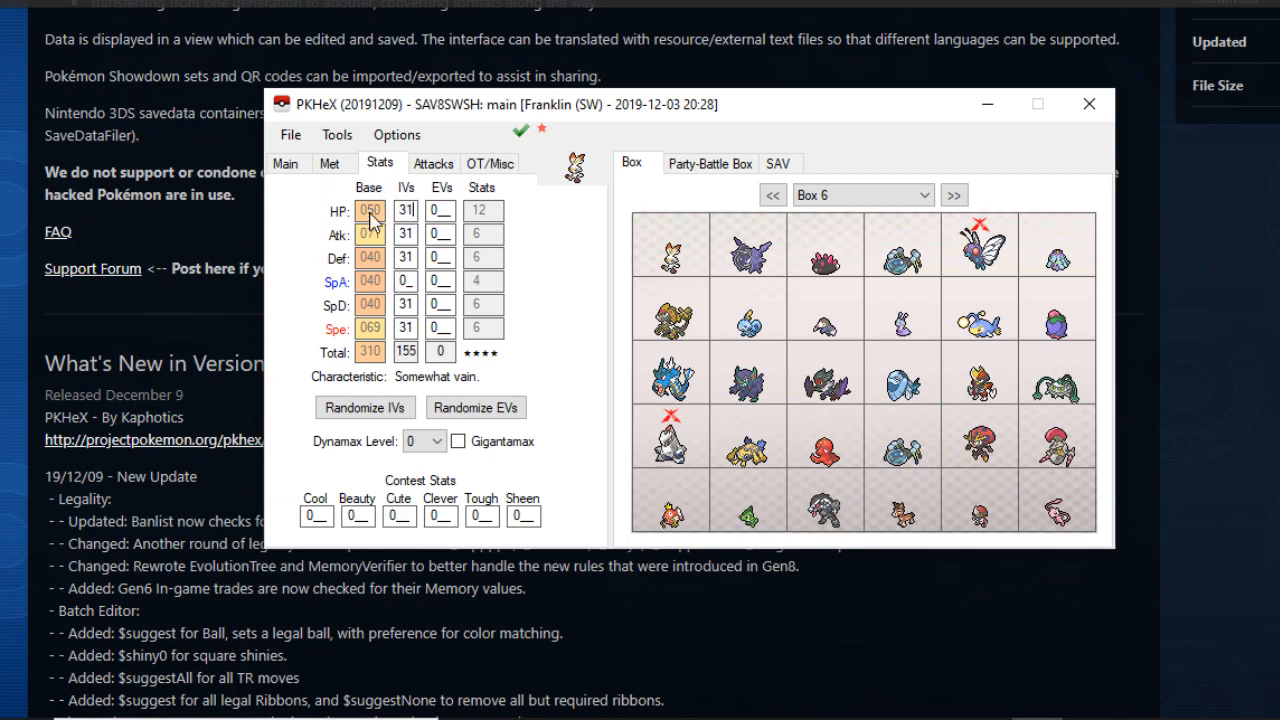
Set the Scorbunny's Atk and Spe EVs to 252 and its HP EV to 6.
double_click(447, 235)
text(252)
drag(452, 328, 397, 328)
text(252)
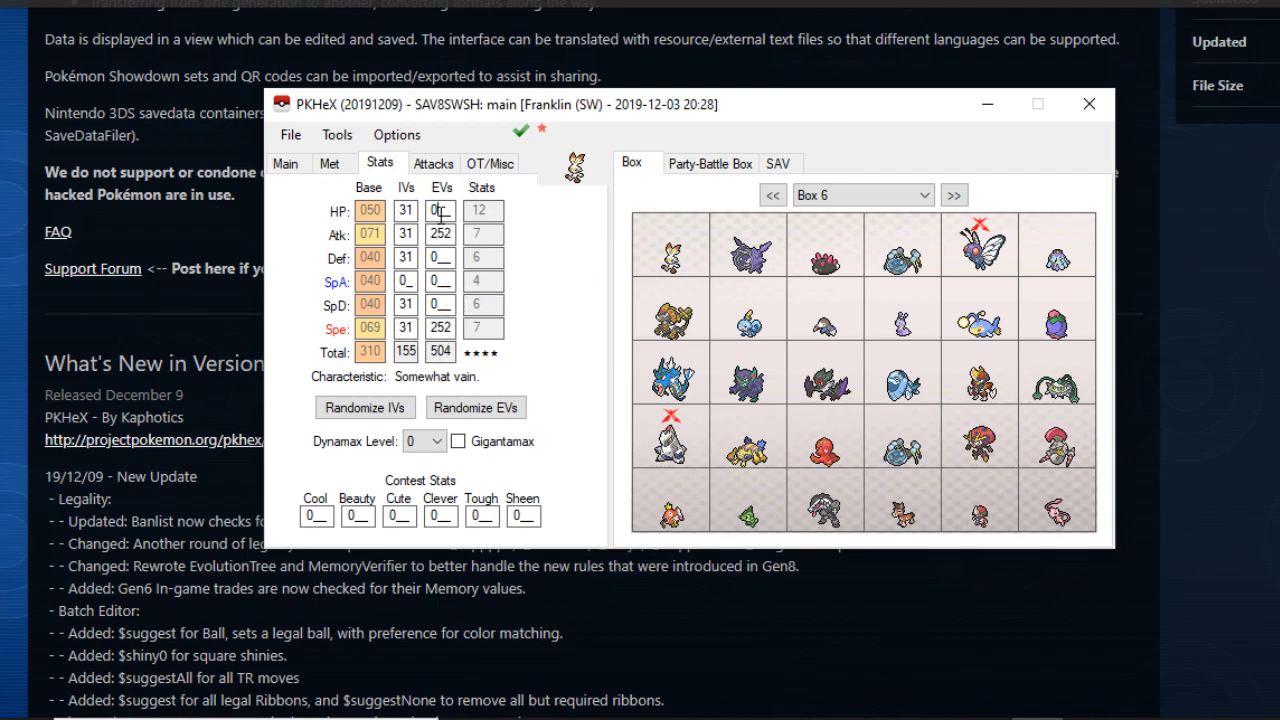
text(6)
Randomize the Scorbunny's IVs and EVs several times.
click(376, 411)
click(376, 411)
click(376, 411)
click(376, 411)
click(376, 411)
click(376, 411)
click(376, 411)
click(476, 414)
click(476, 414)
click(476, 414)
click(476, 414)
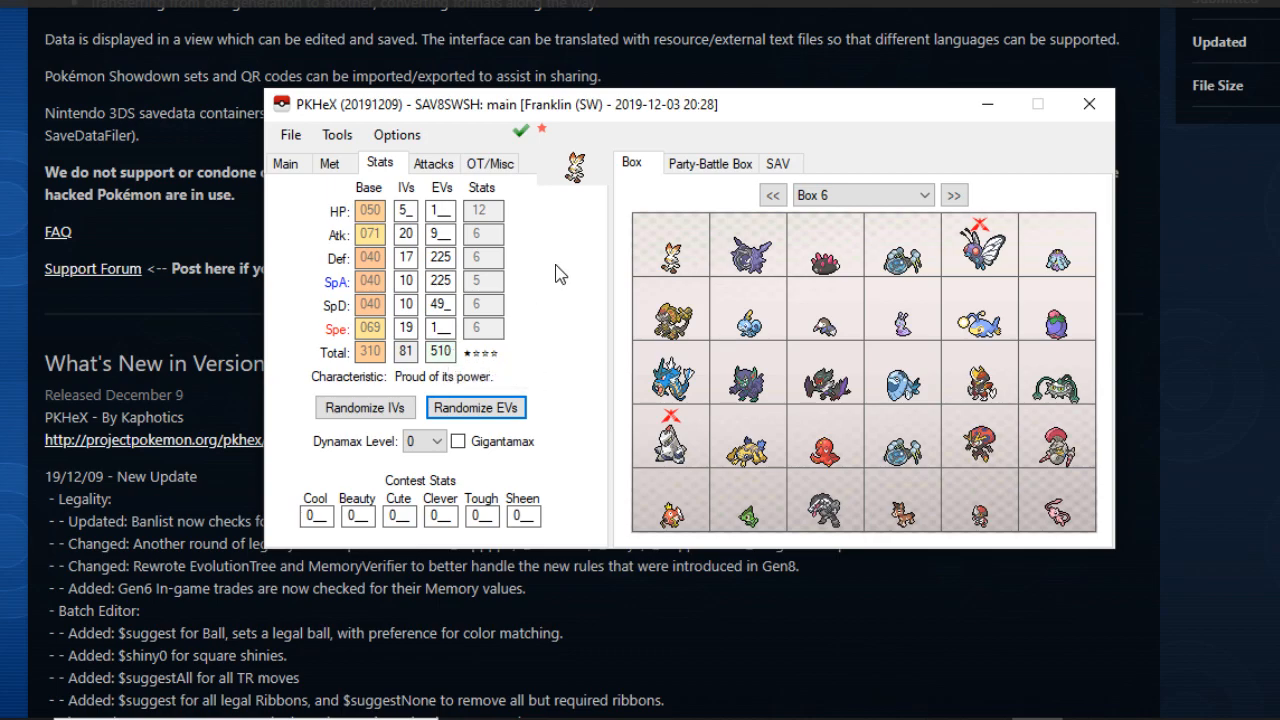
Browse the BR boxes and Box 32, and view the Scorbunny's moves and trainer information.
click(436, 166)
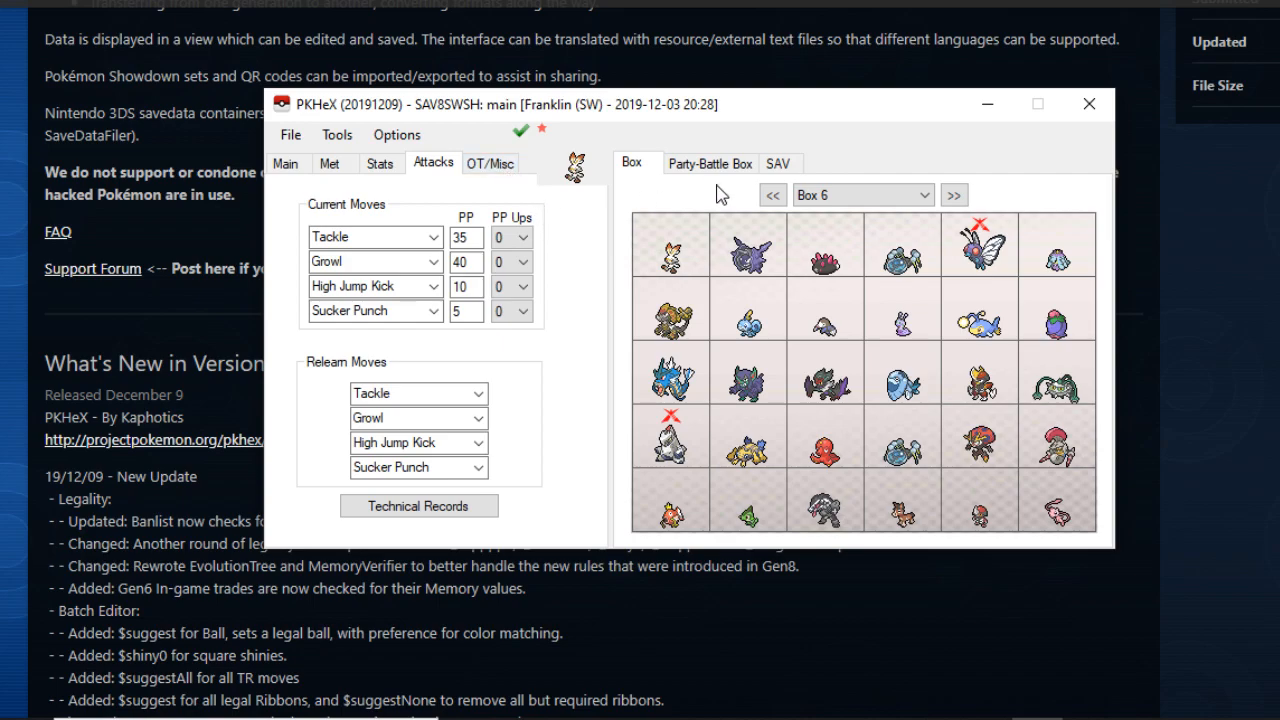
click(773, 196)
click(773, 196)
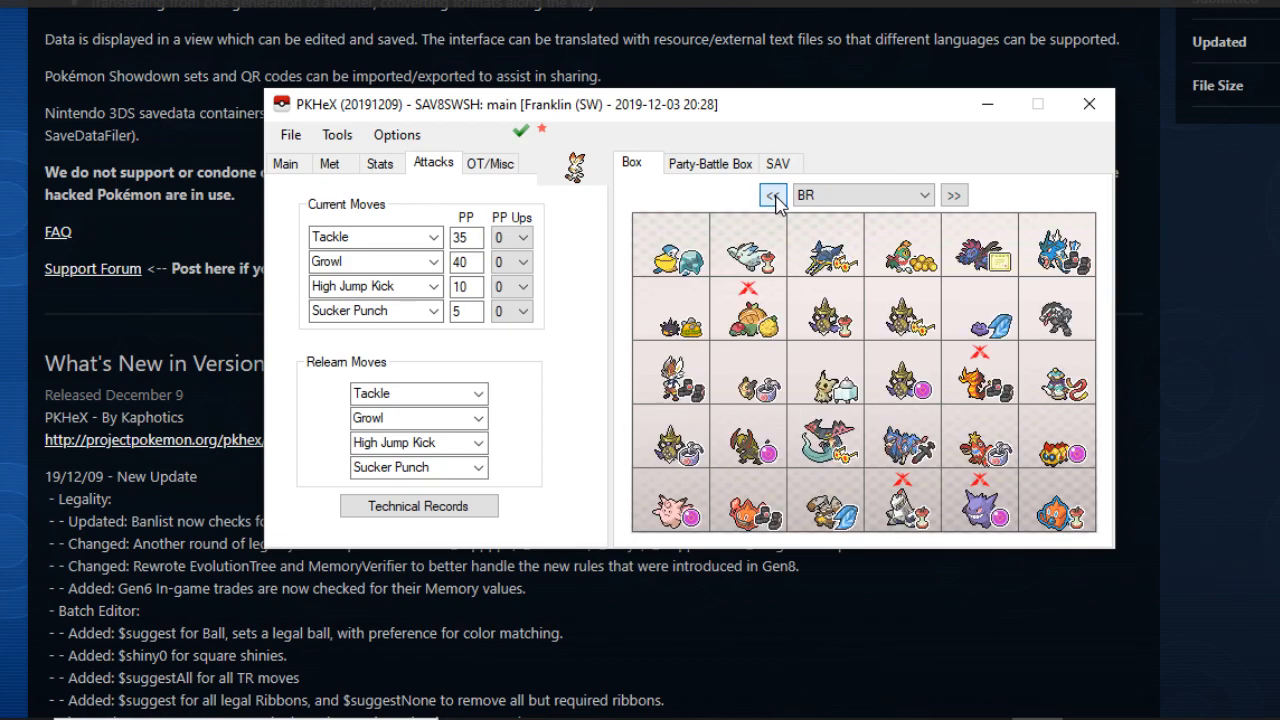
click(775, 197)
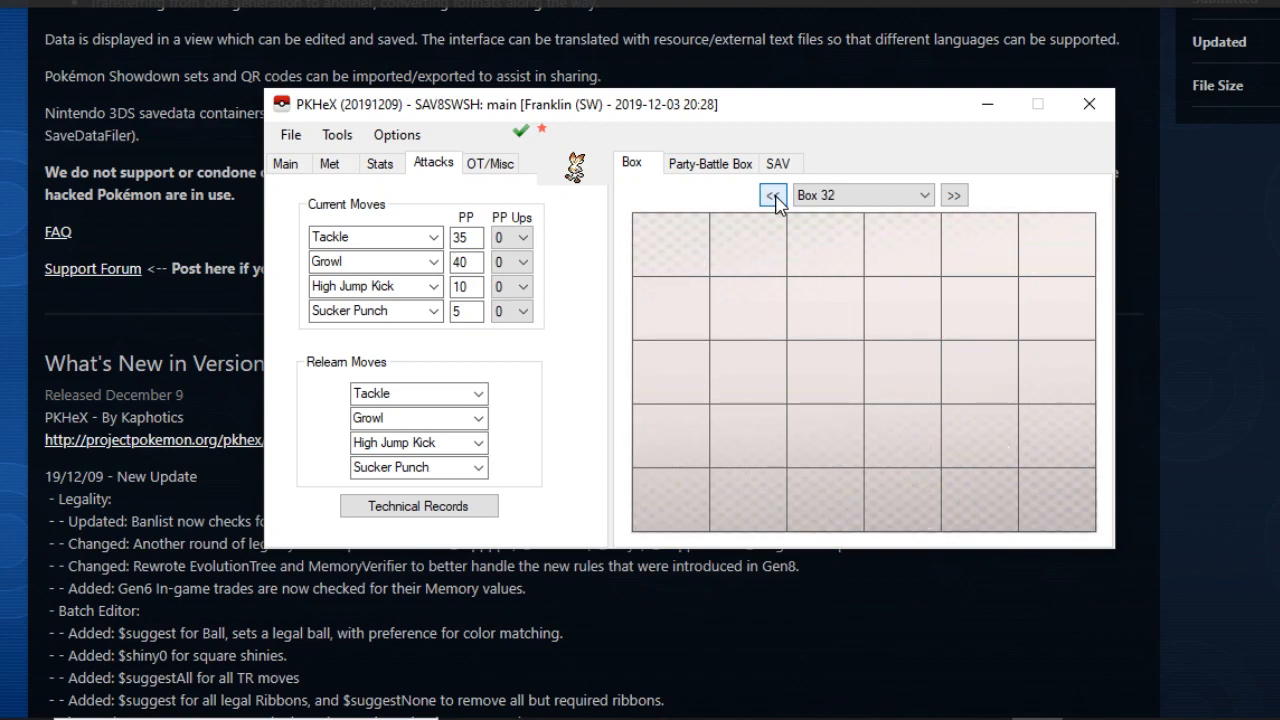
click(956, 197)
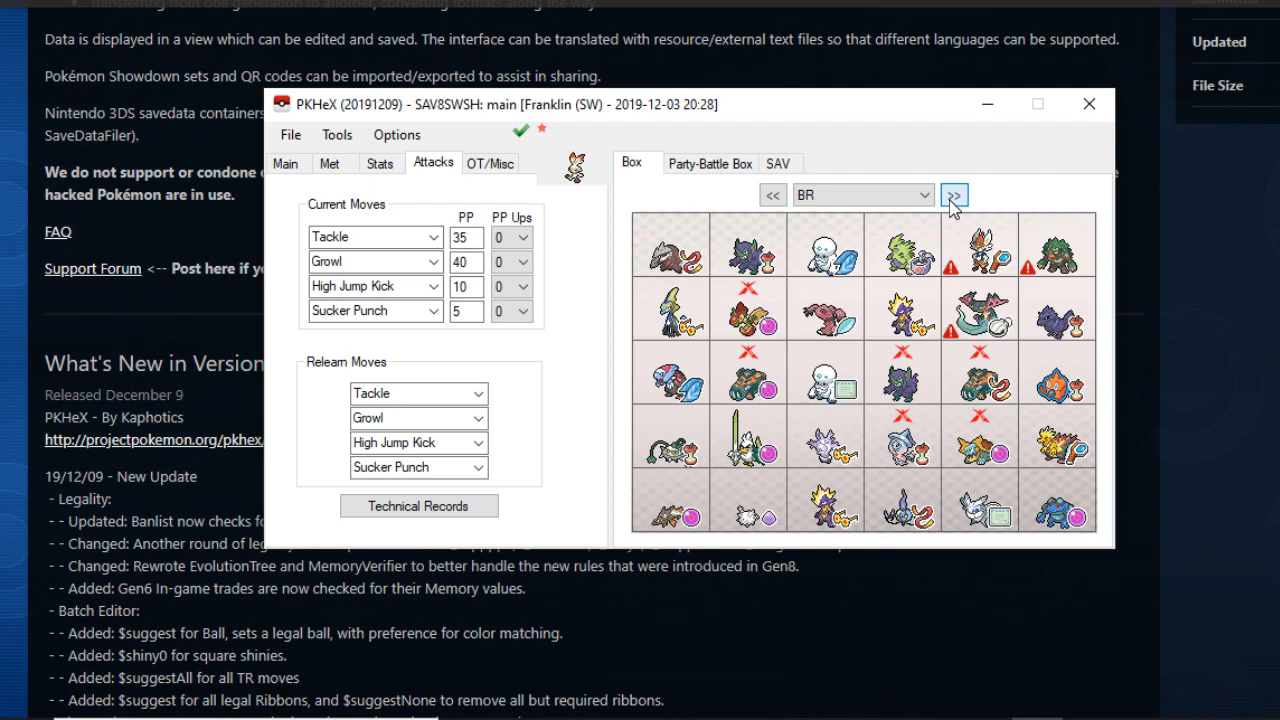
click(953, 196)
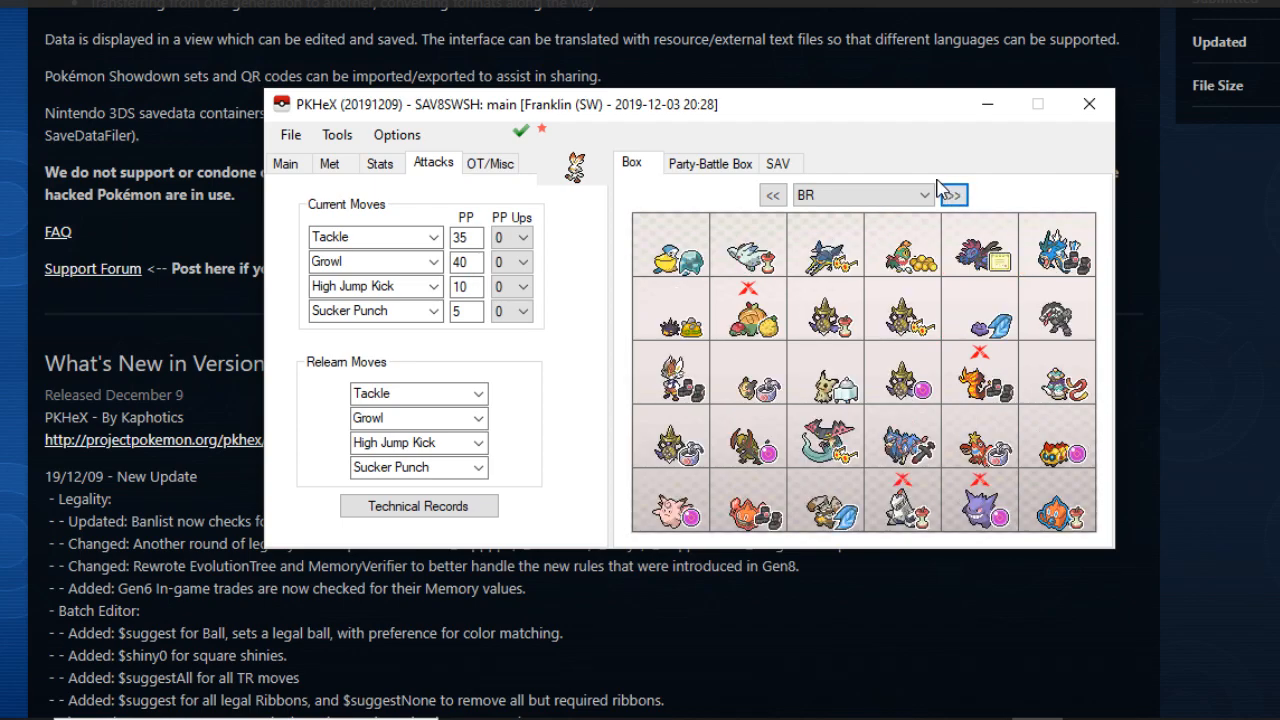
click(953, 196)
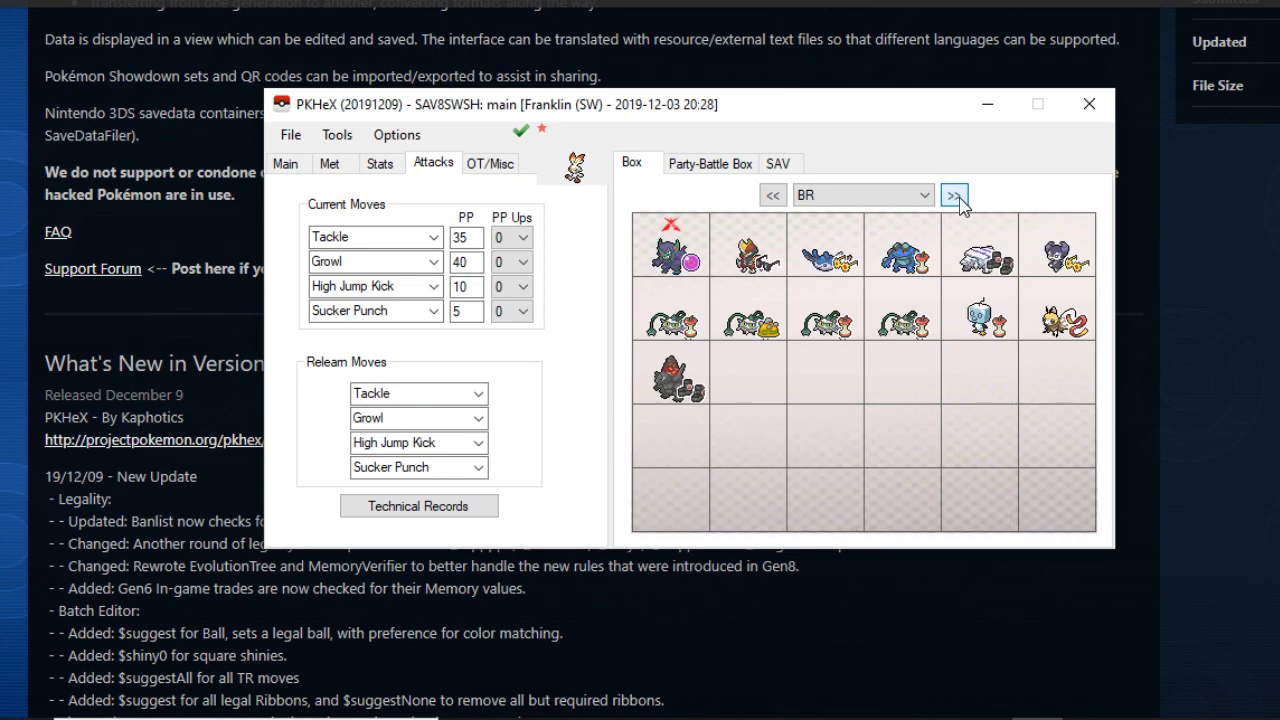
click(492, 166)
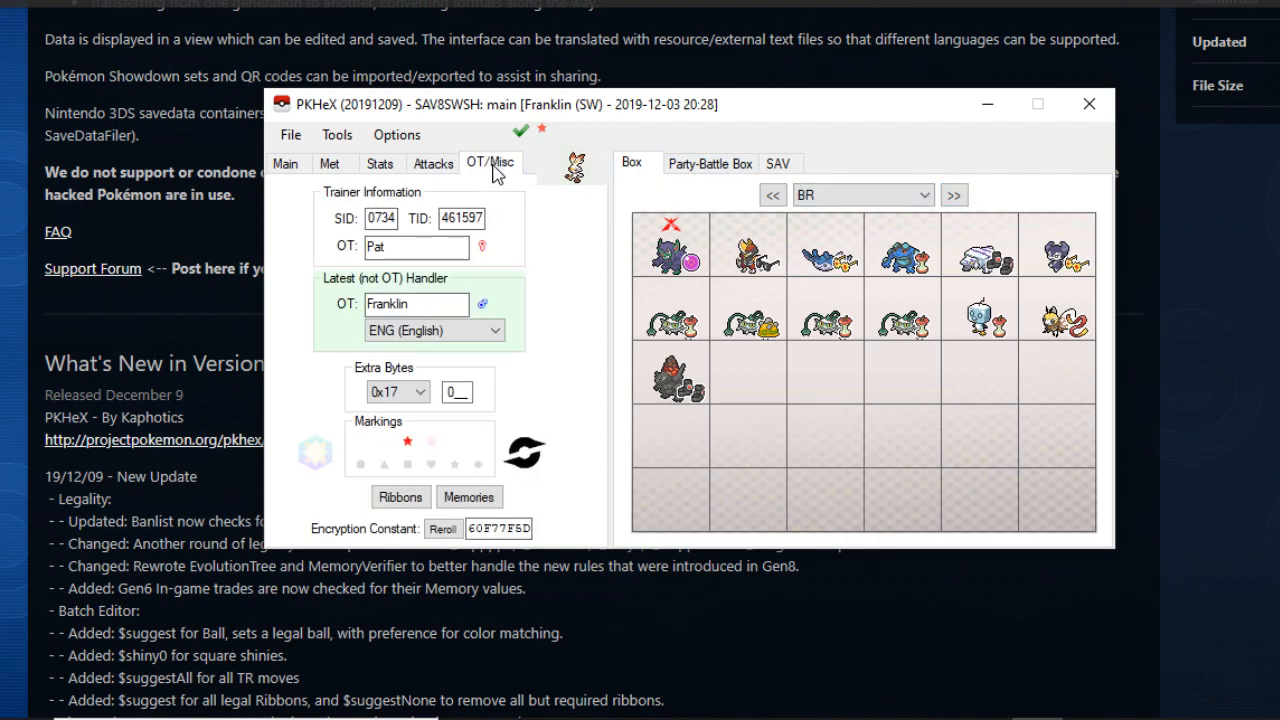